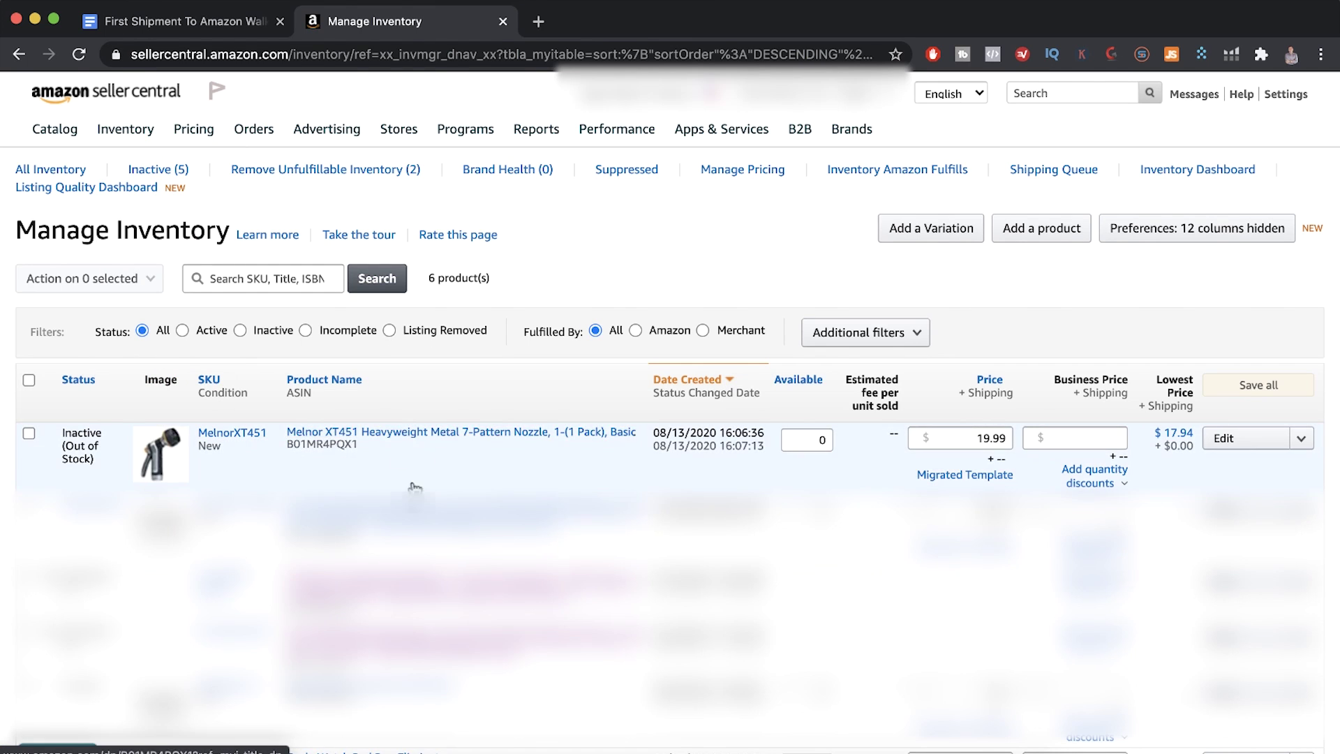
Step: Select the Shipping method heading text and scroll back up the page
drag(37, 371, 68, 374)
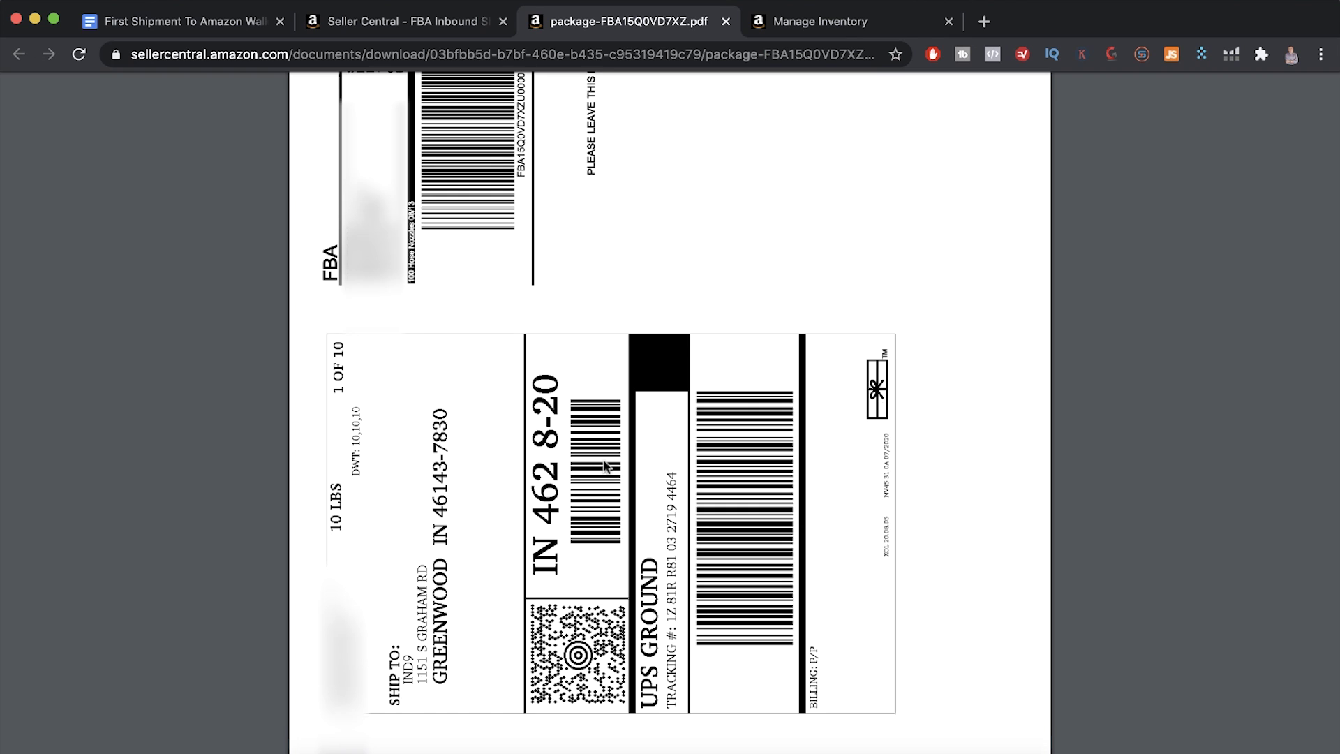
scroll(486, 381, up, 5)
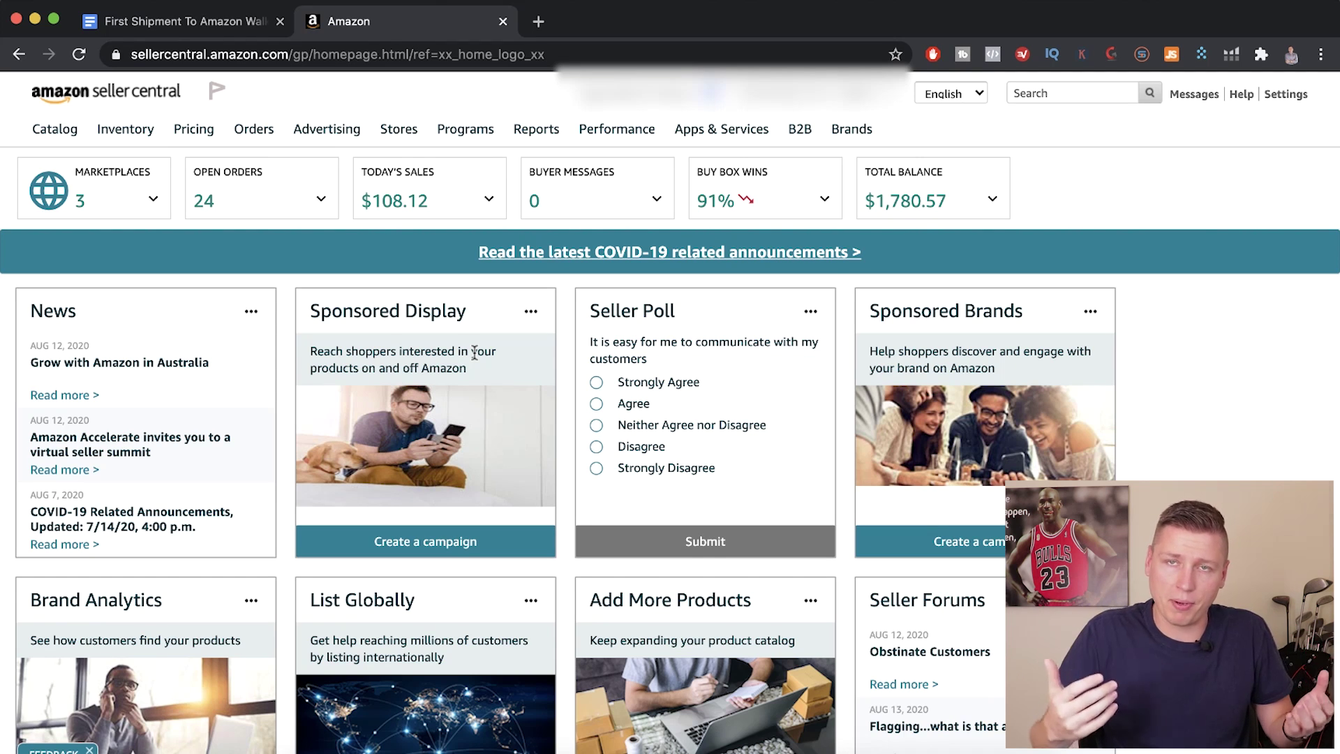
Step: In Manage Inventory, choose Change to Fulfilled by Amazon for the Melnor XT451 nozzle listing
mouse_move(125, 131)
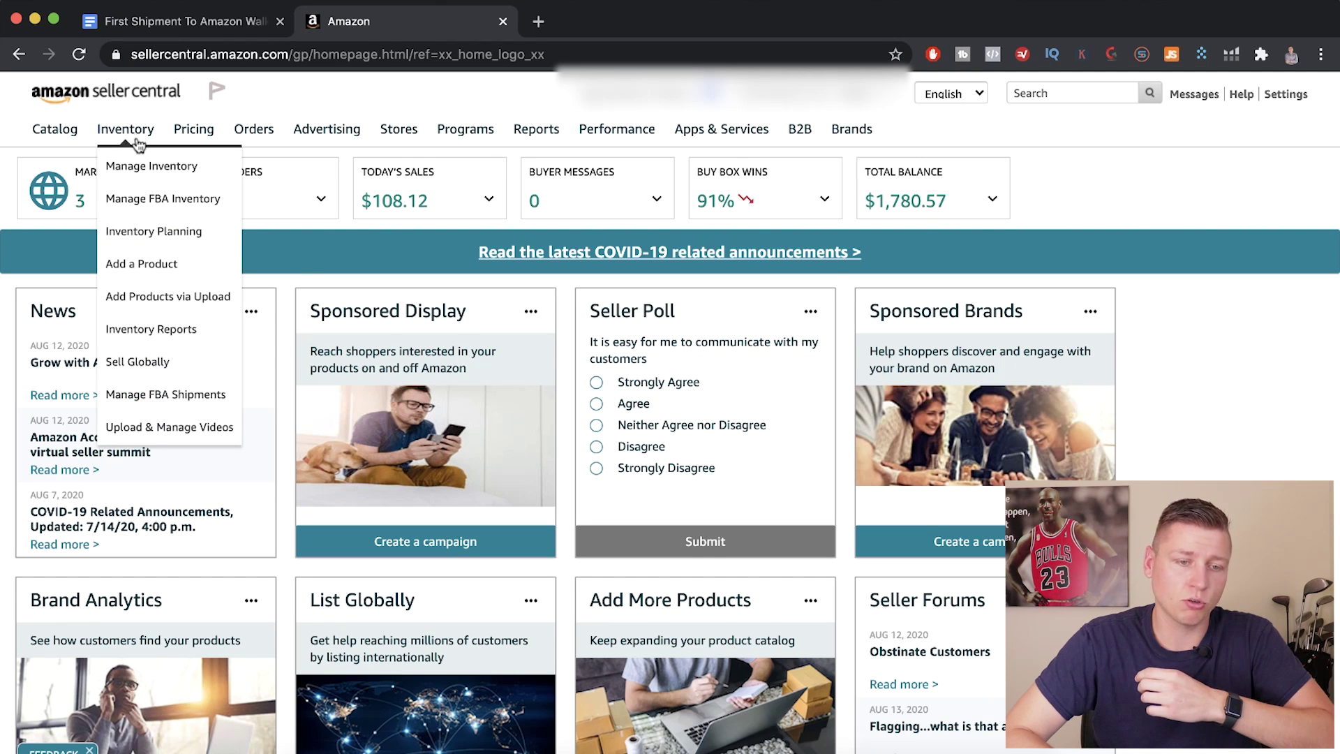
click(134, 170)
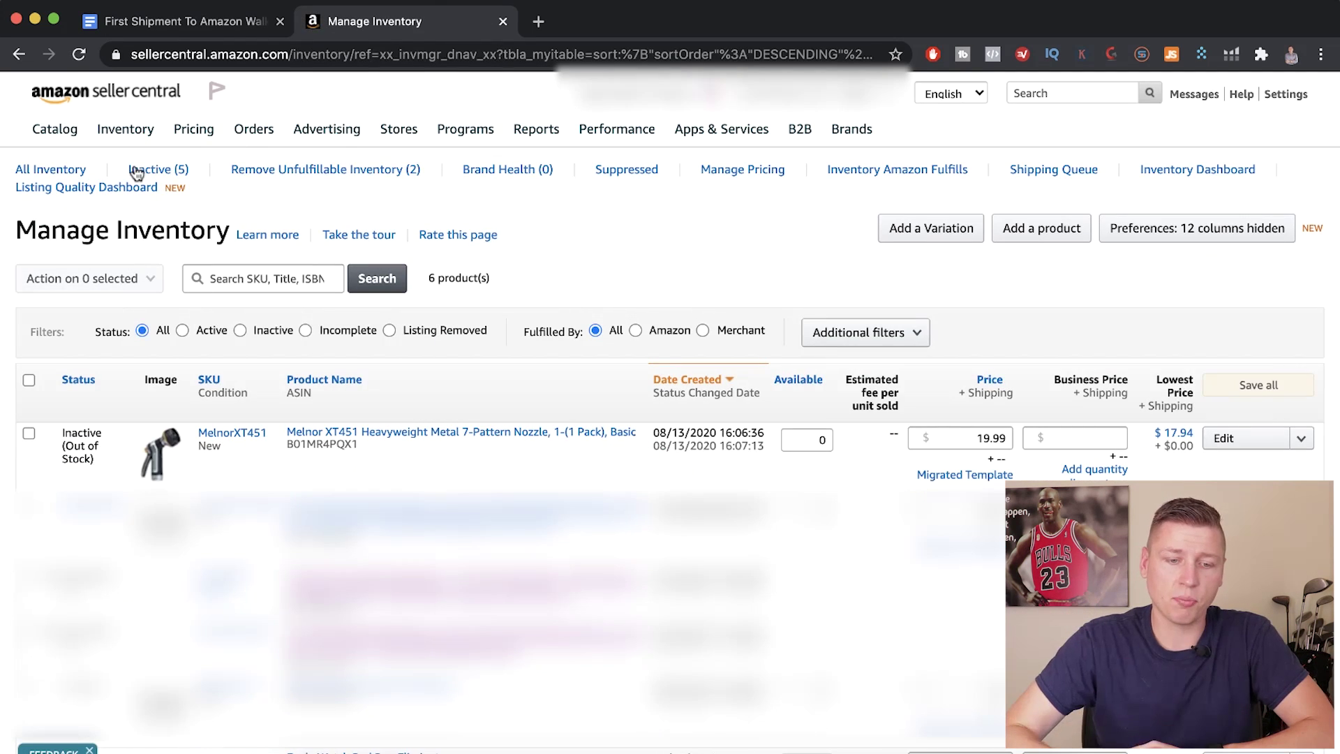
mouse_move(126, 130)
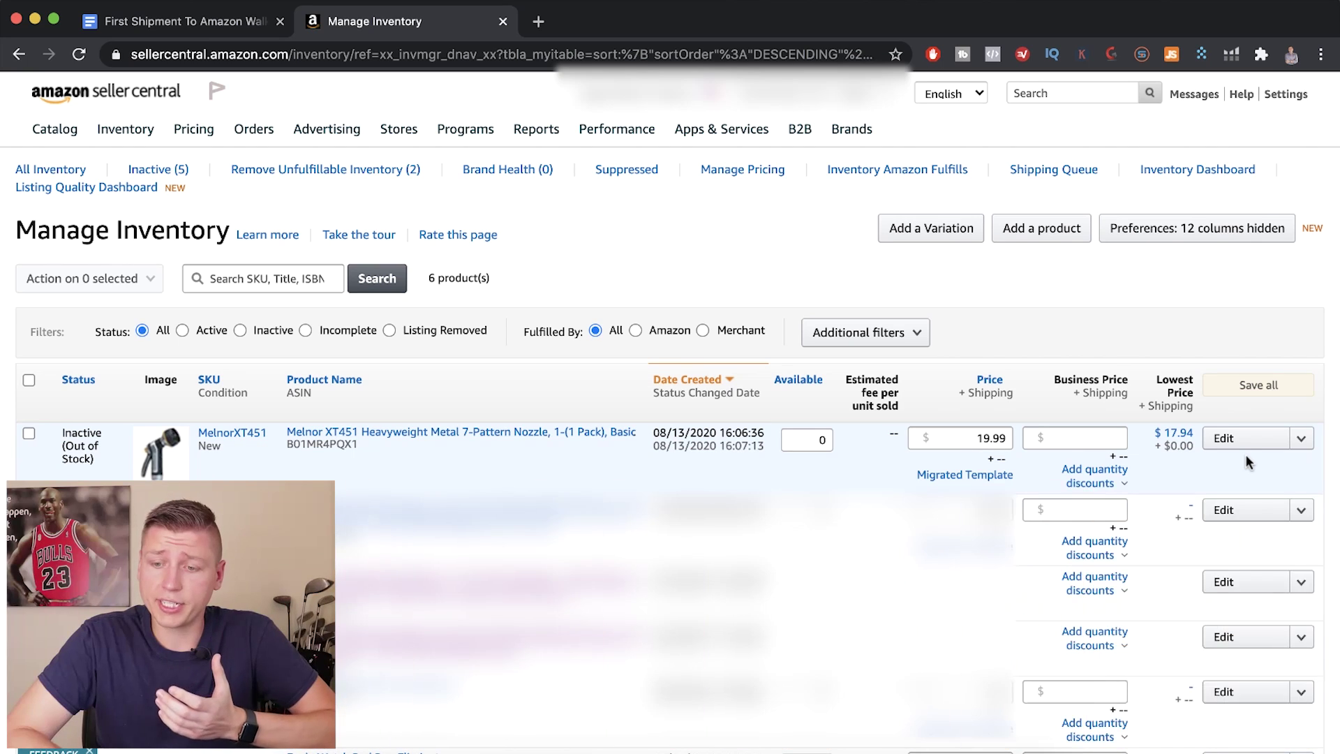
click(1300, 441)
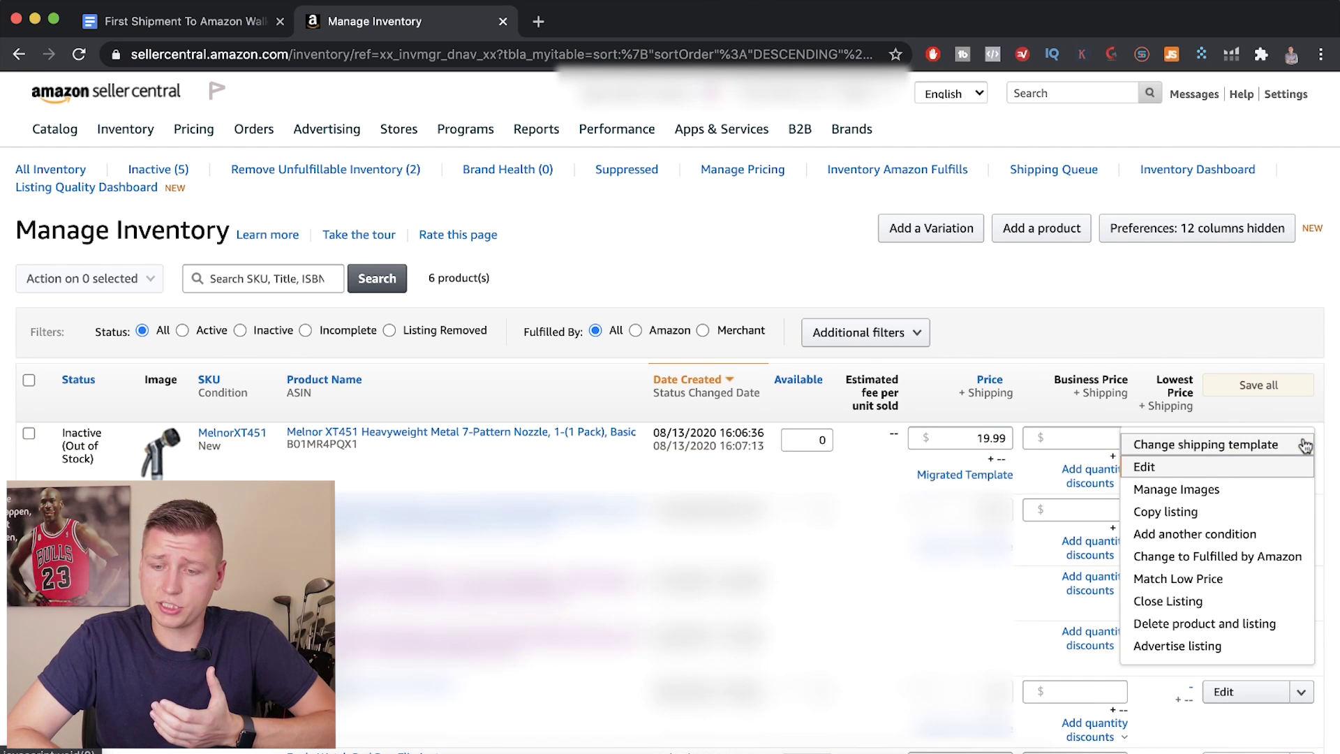
click(1185, 558)
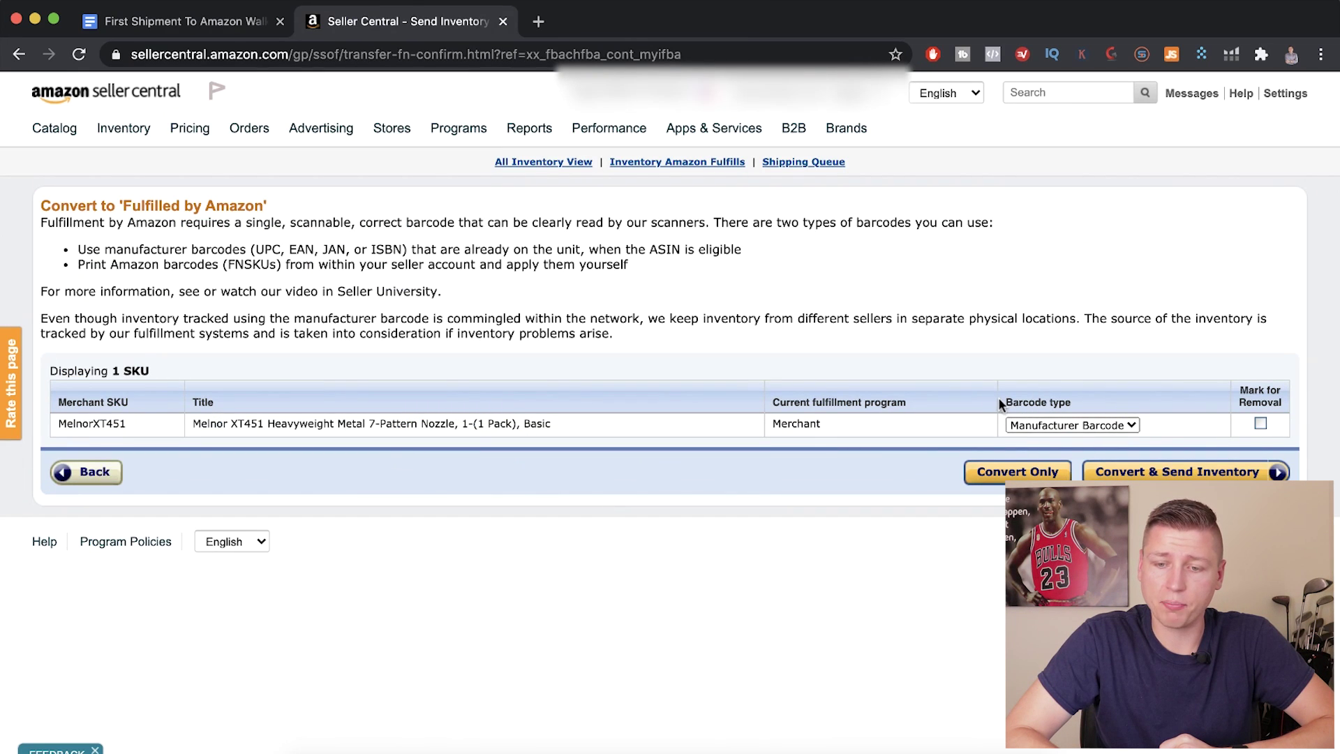
Step: Switch the MelnorXT451 barcode type to Amazon barcode and submit Convert & Send Inventory
drag(997, 396, 1068, 401)
click(1063, 425)
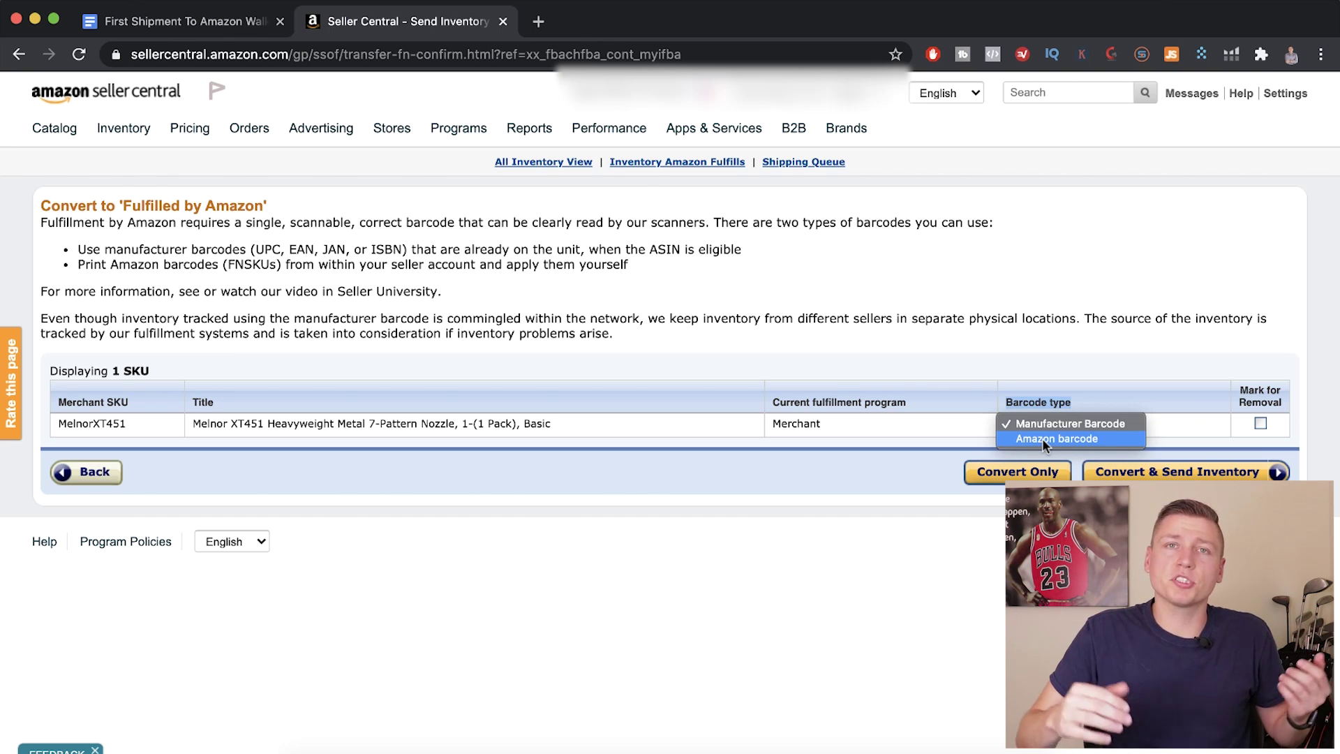
click(1036, 438)
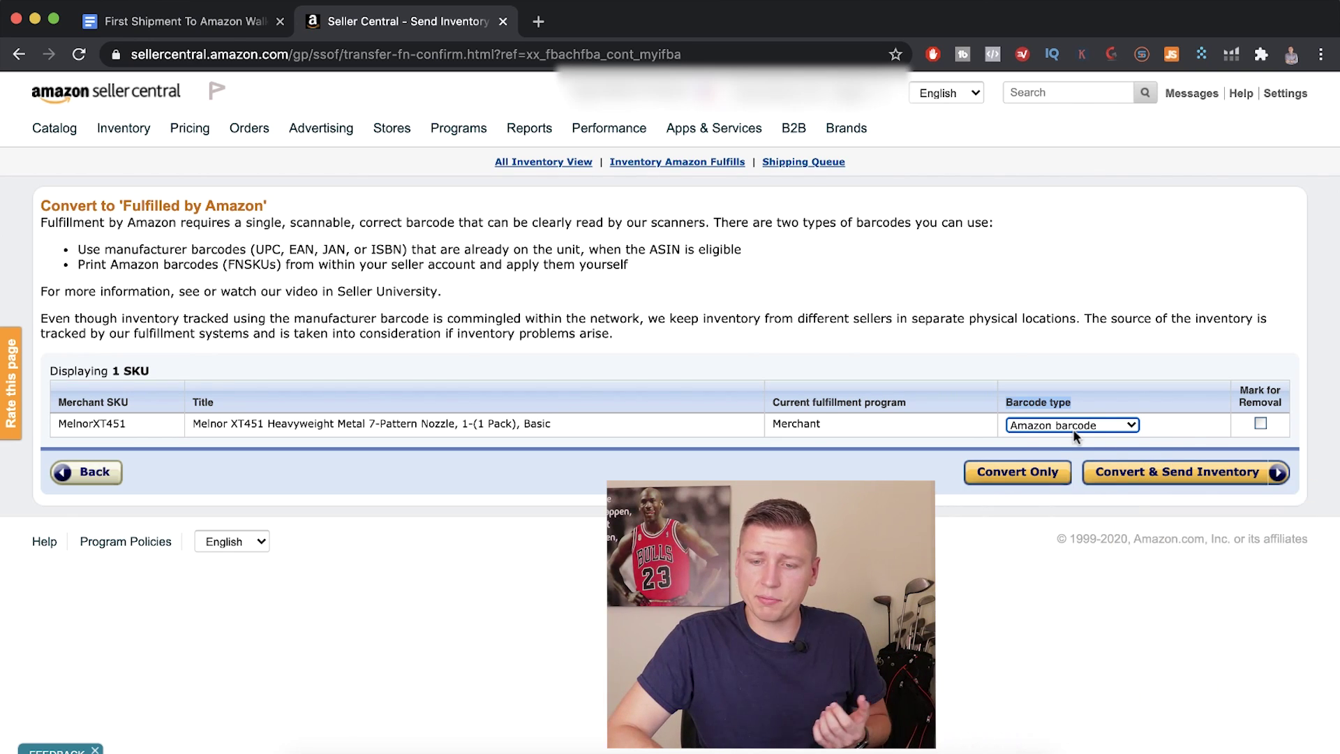
click(1160, 482)
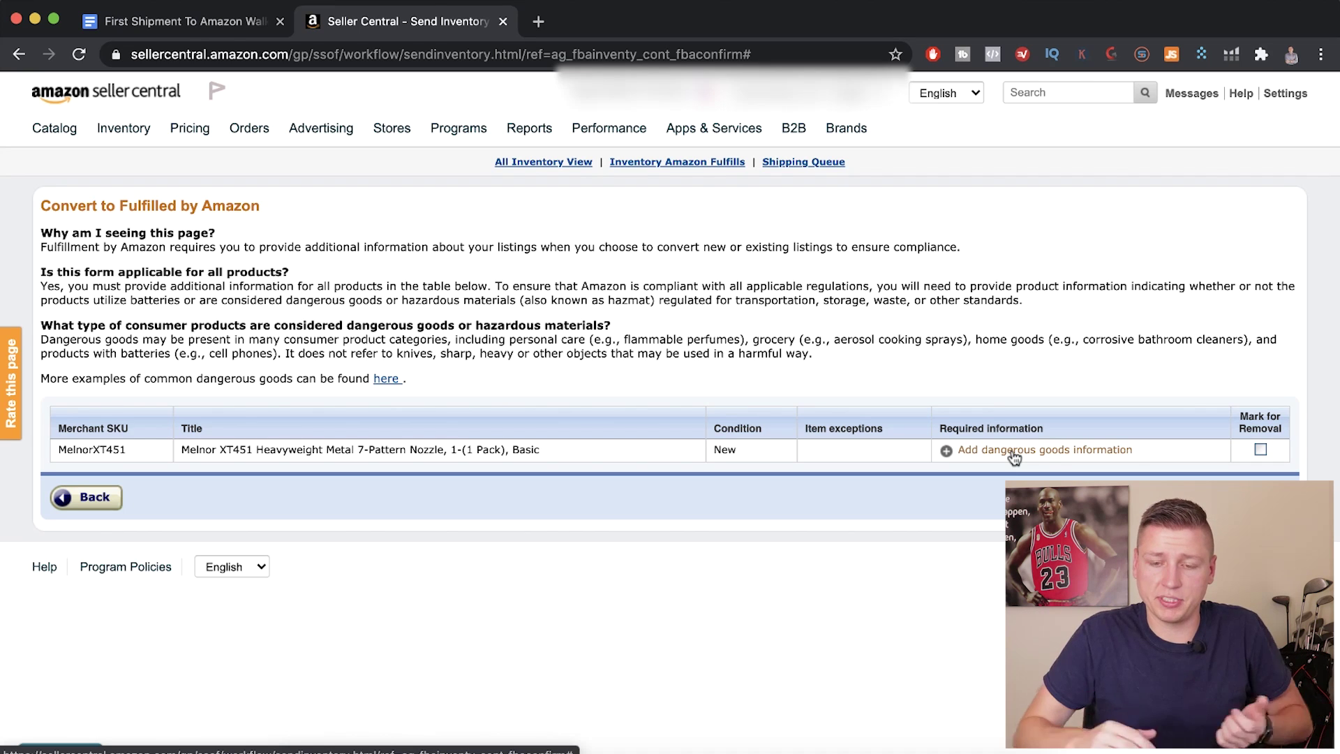
Step: Declare the nozzle has no batteries and is not dangerous goods, then submit the answers
click(1013, 451)
scroll(668, 444, down, 2)
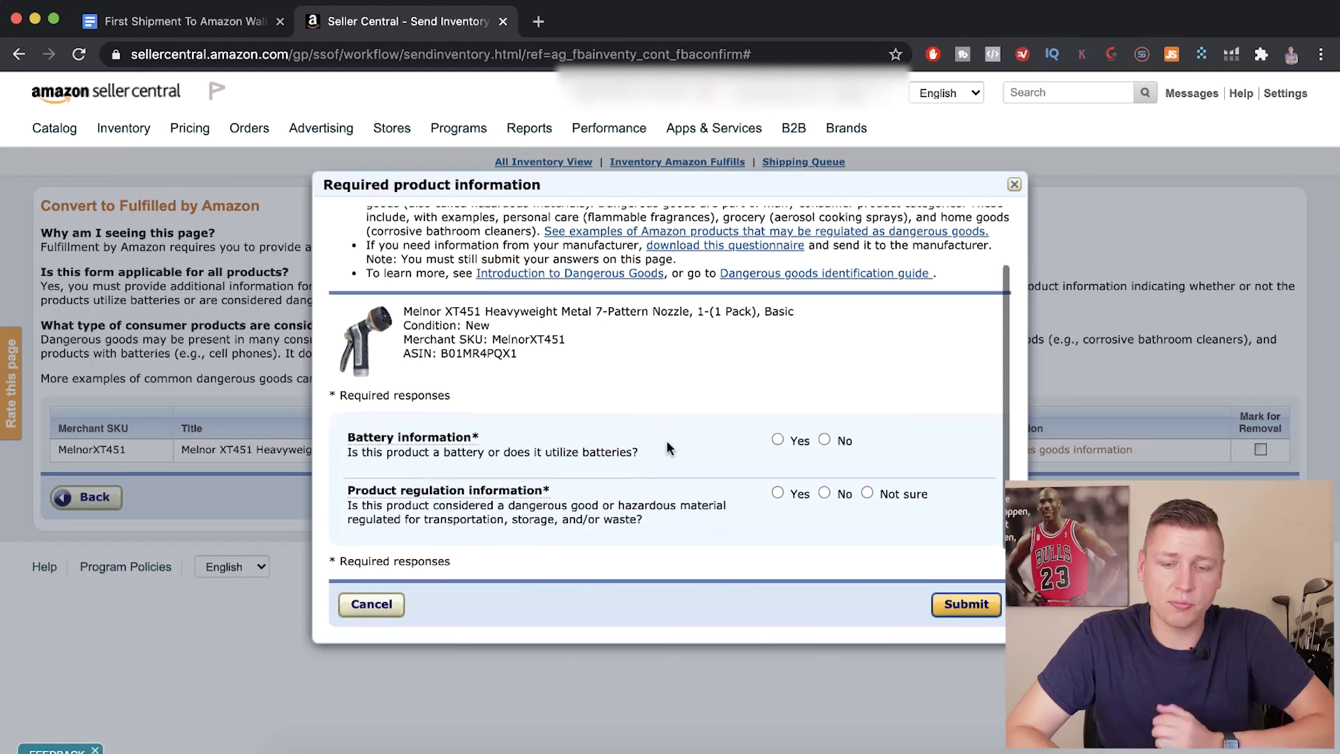
scroll(667, 443, down, 1)
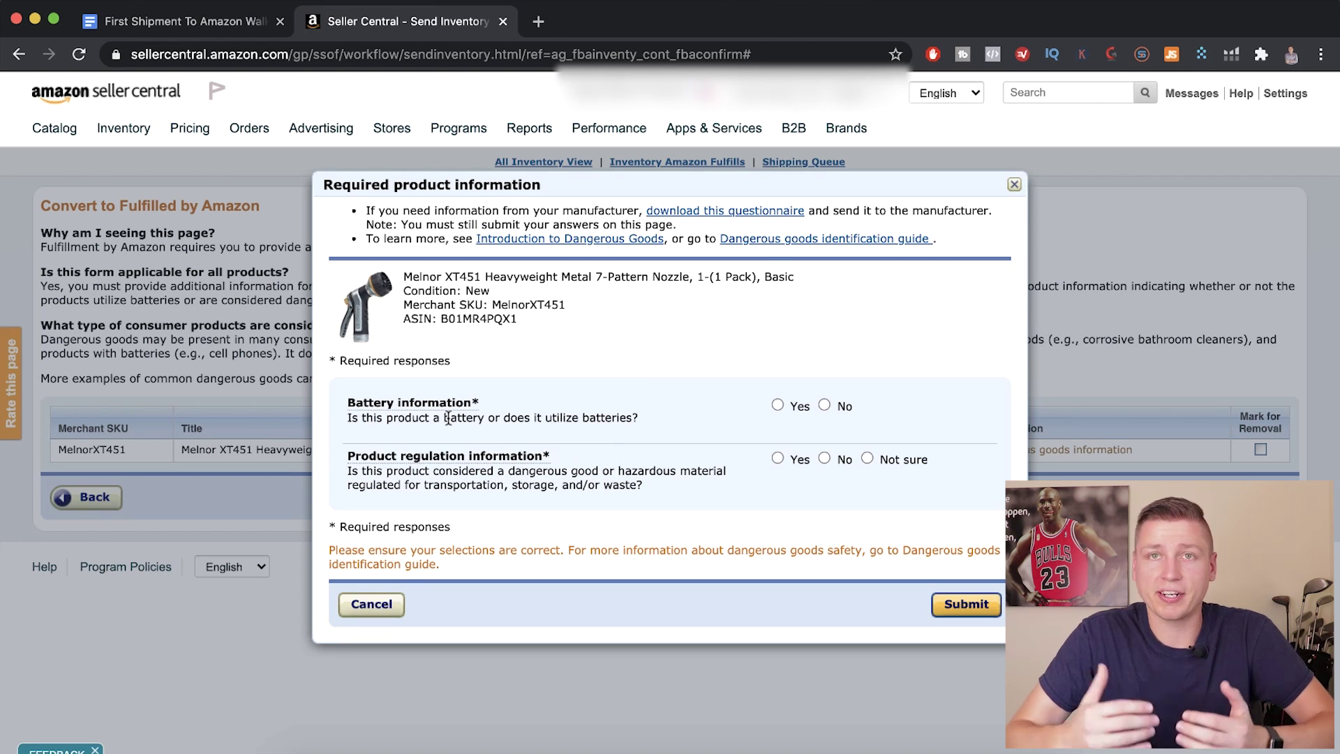
click(824, 405)
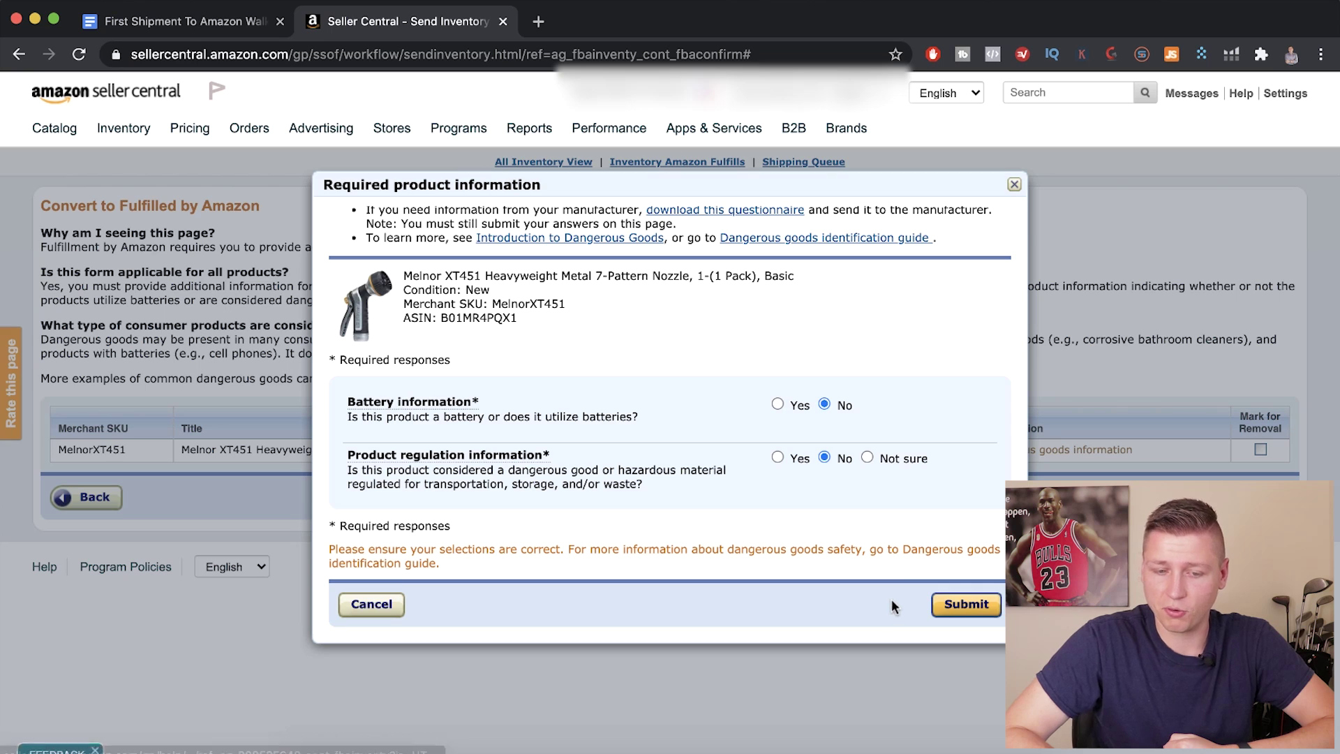
click(959, 614)
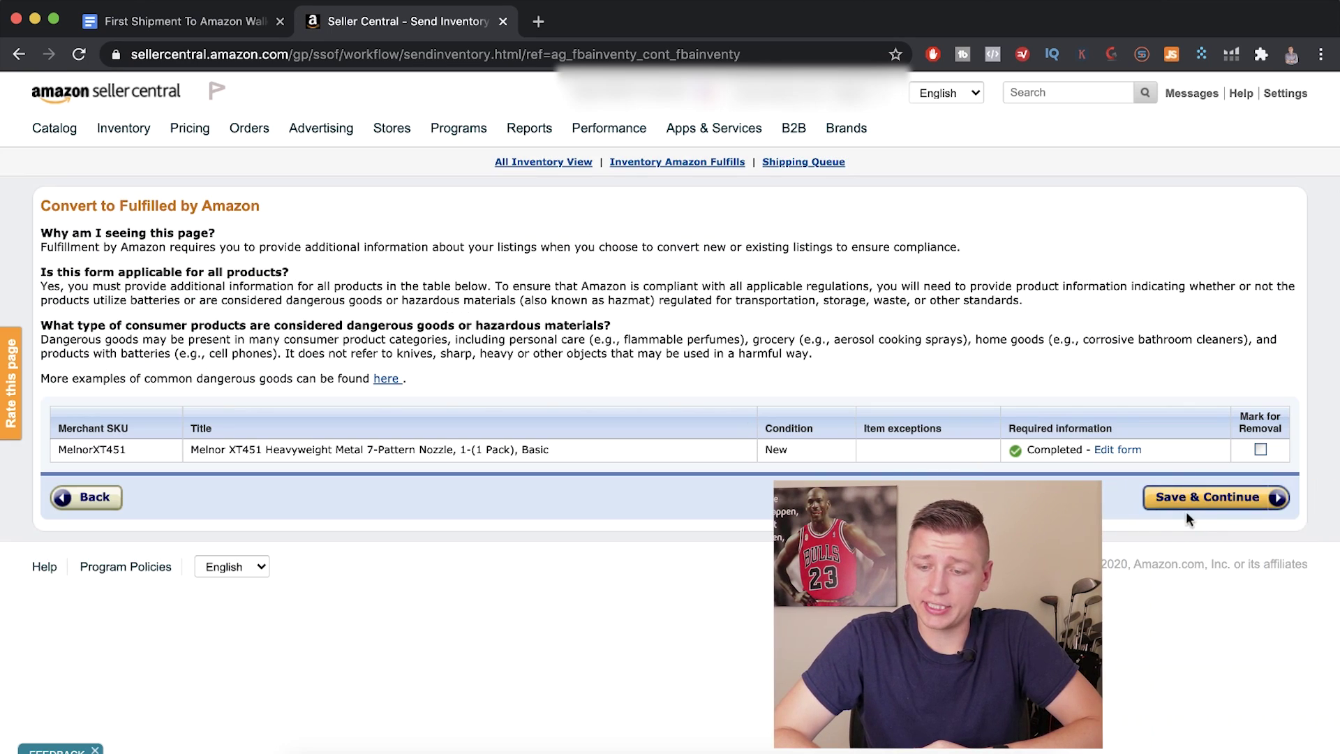
Step: Save the conversion and start Send/Replenish Inventory for the nozzle from its Edit menu
click(1195, 500)
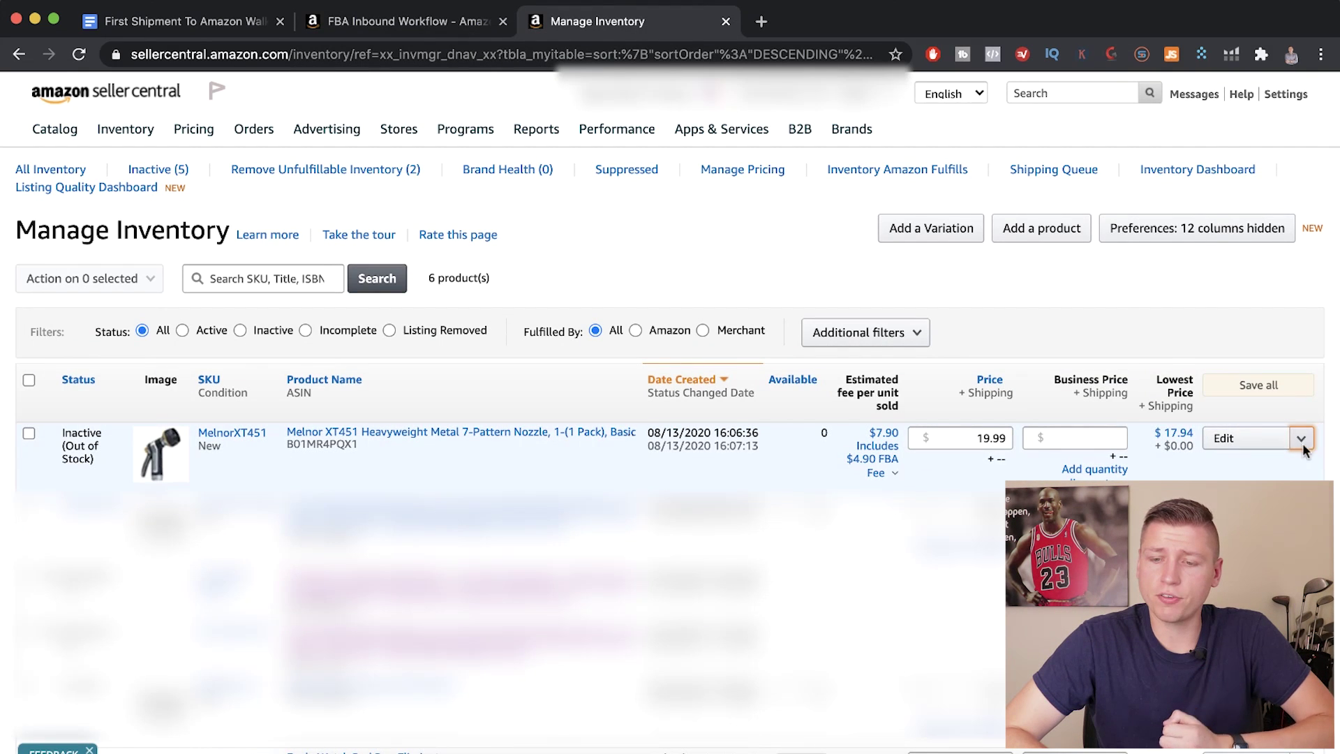
click(1300, 440)
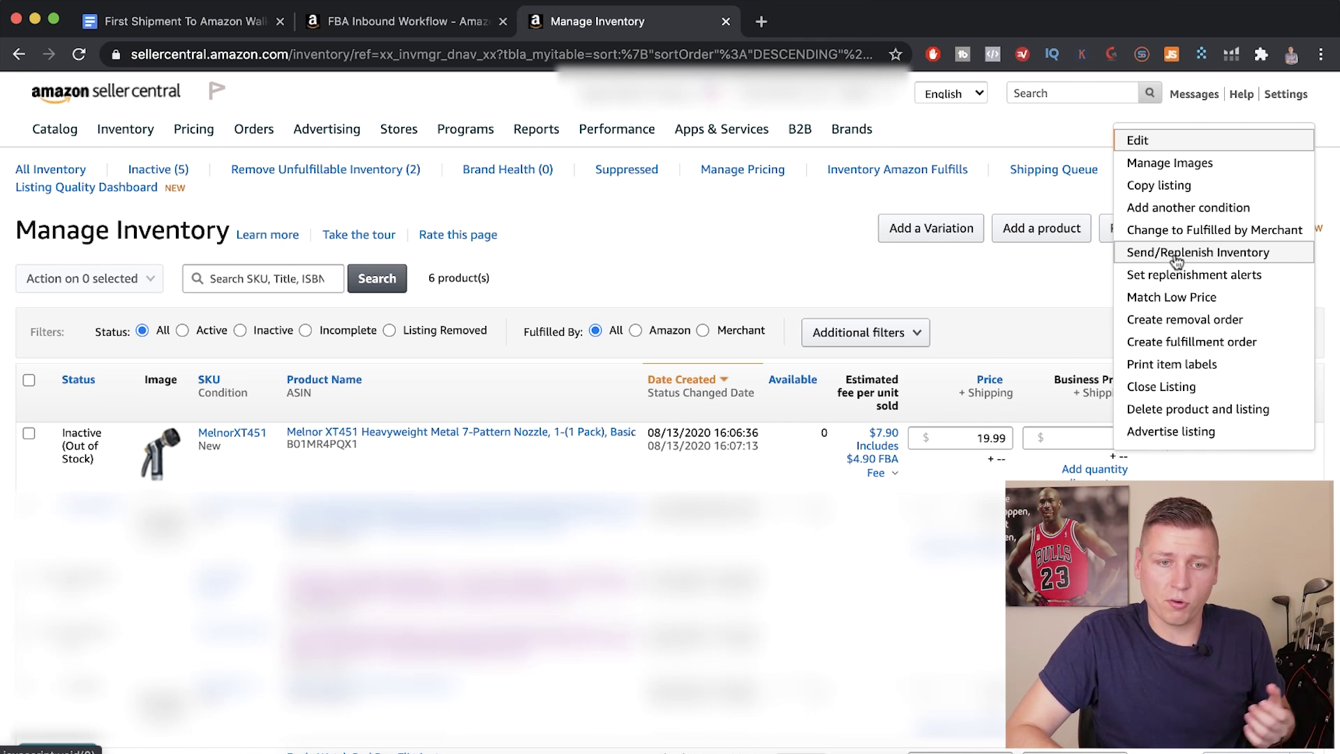
click(398, 22)
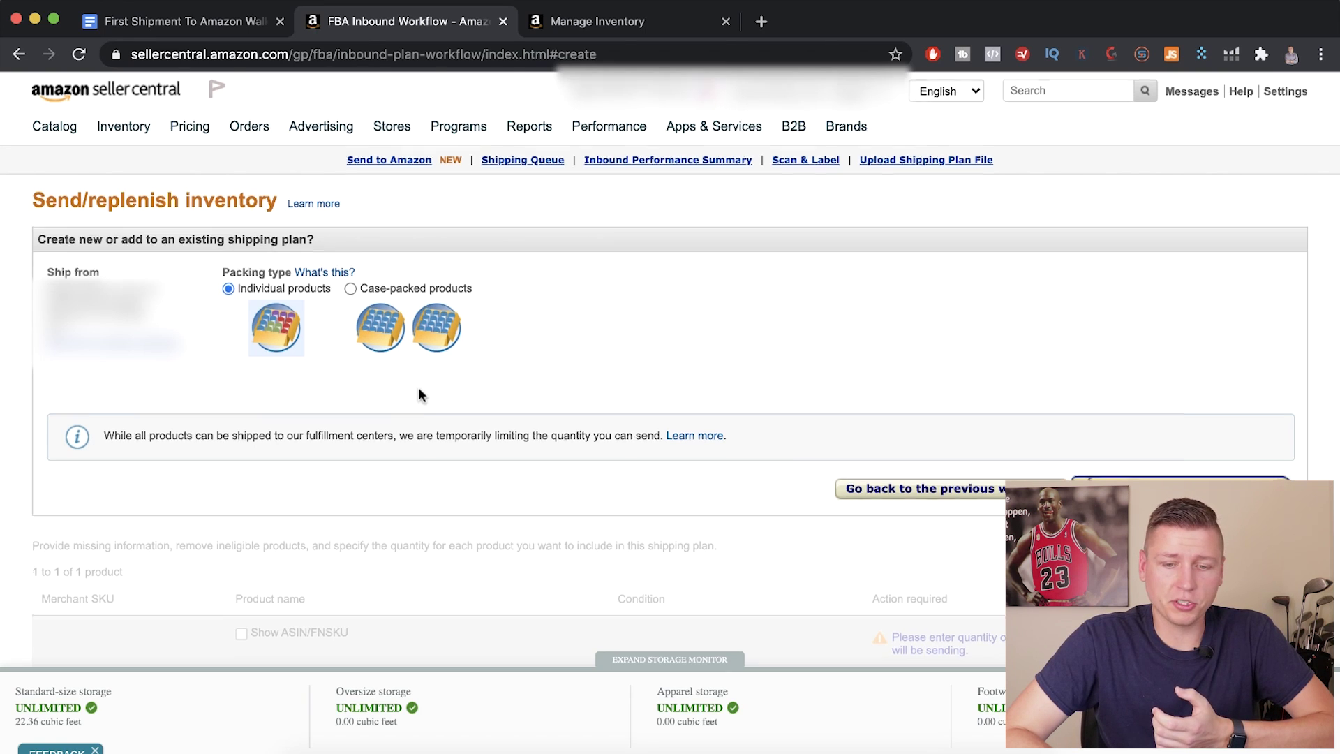
Step: Choose Case-packed products as the packing type and create the shipping plan
scroll(420, 392, down, 4)
scroll(419, 392, up, 4)
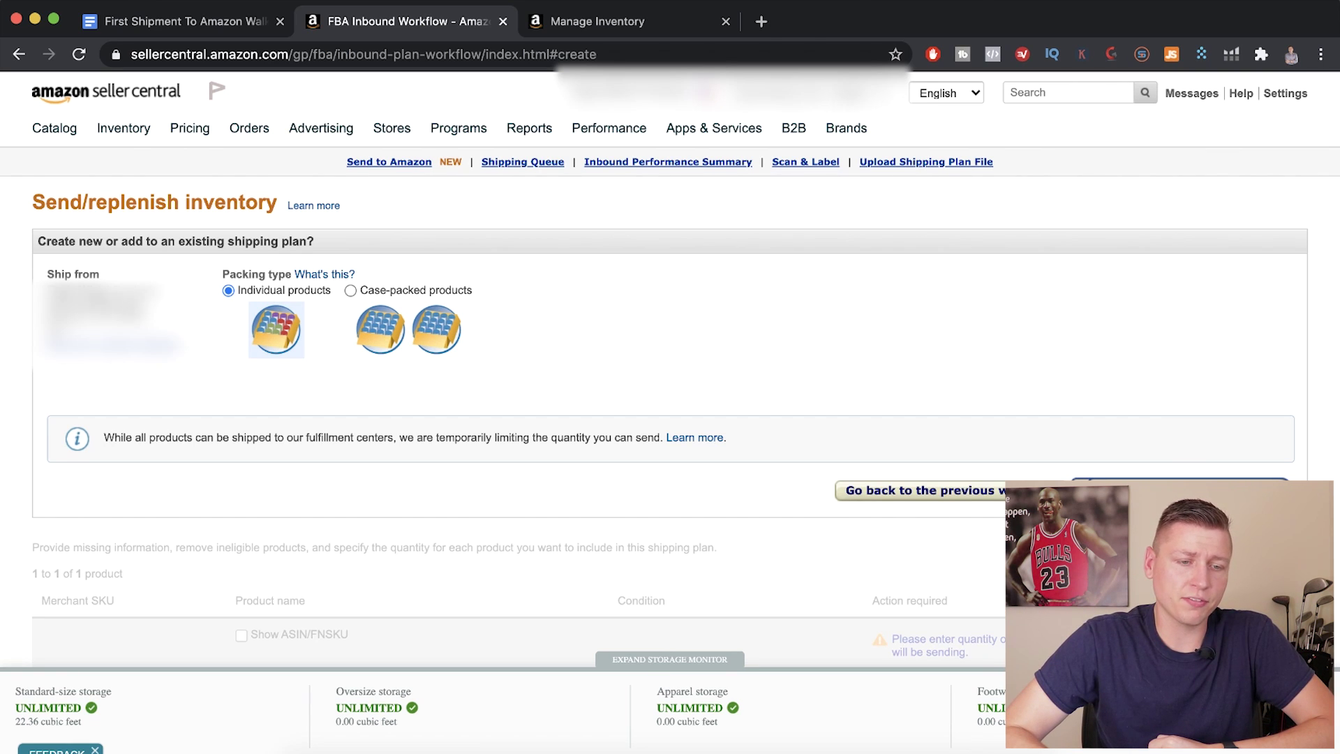
drag(43, 276, 102, 279)
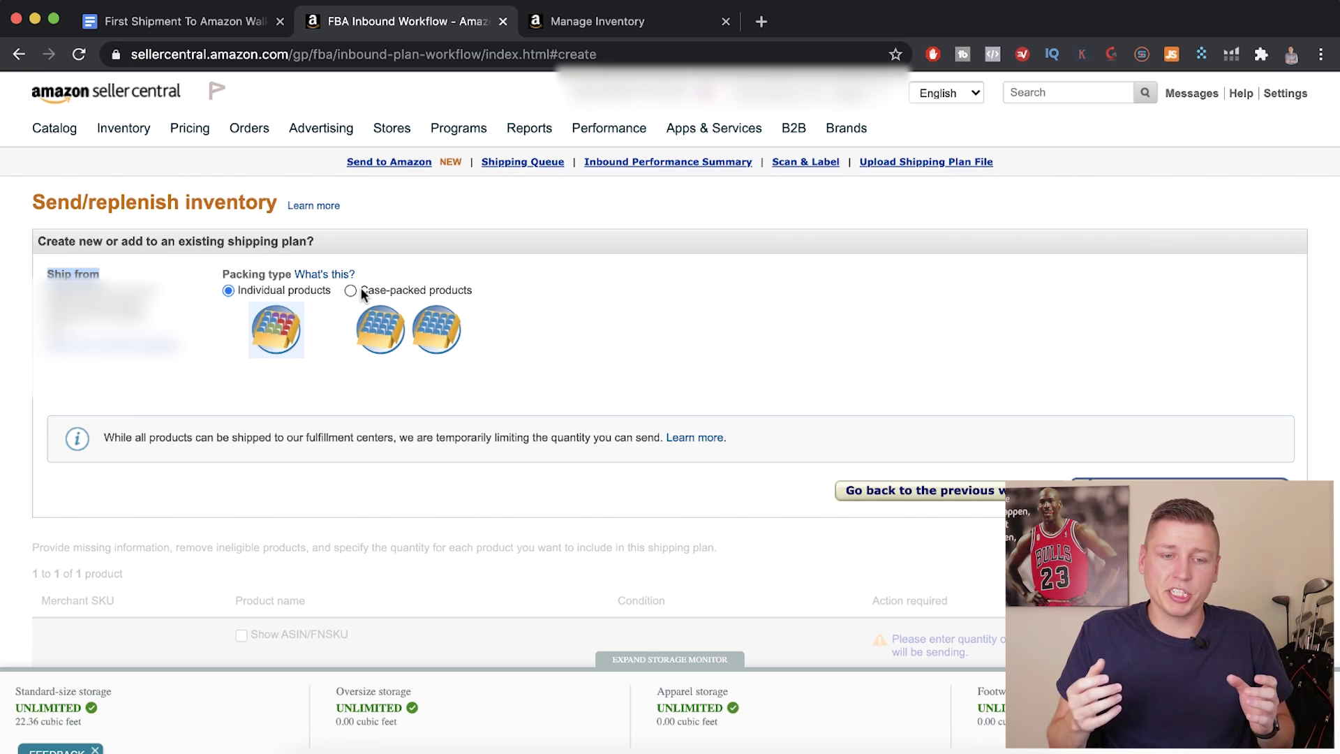
click(353, 288)
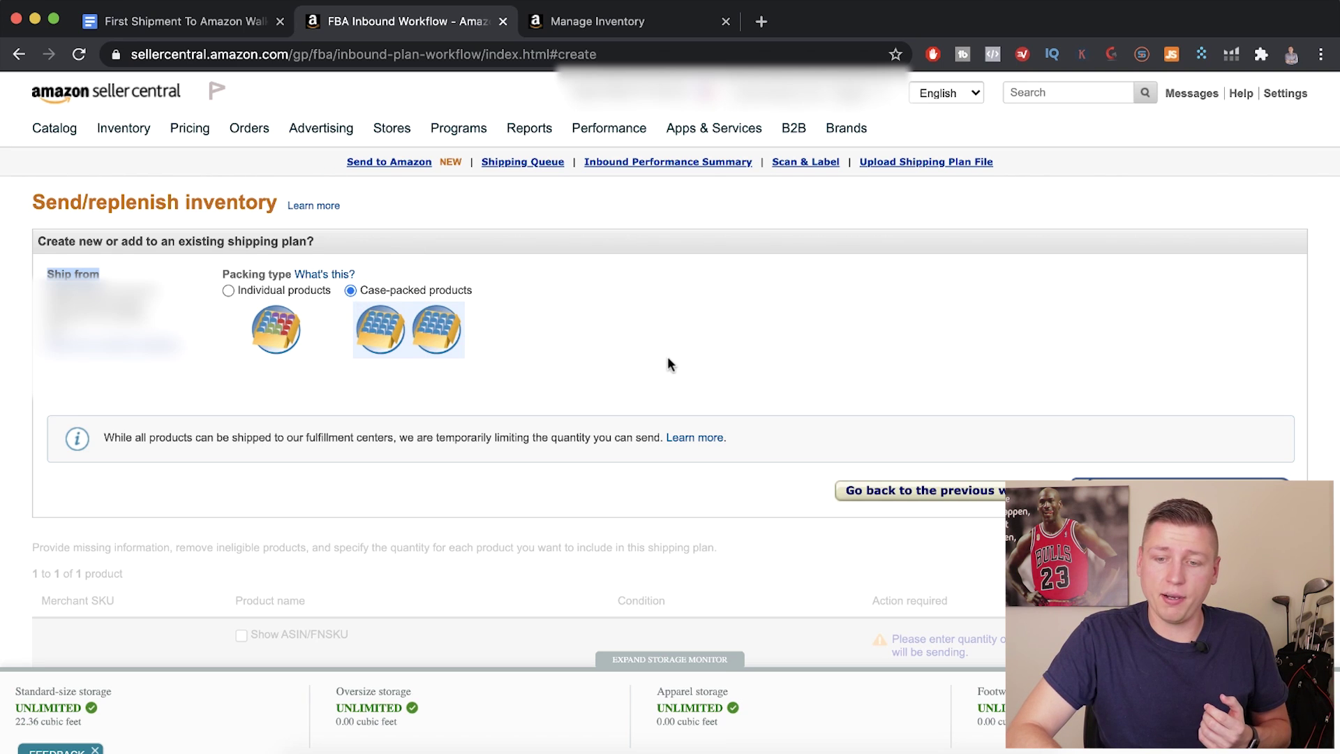
scroll(872, 370, down, 2)
click(1145, 419)
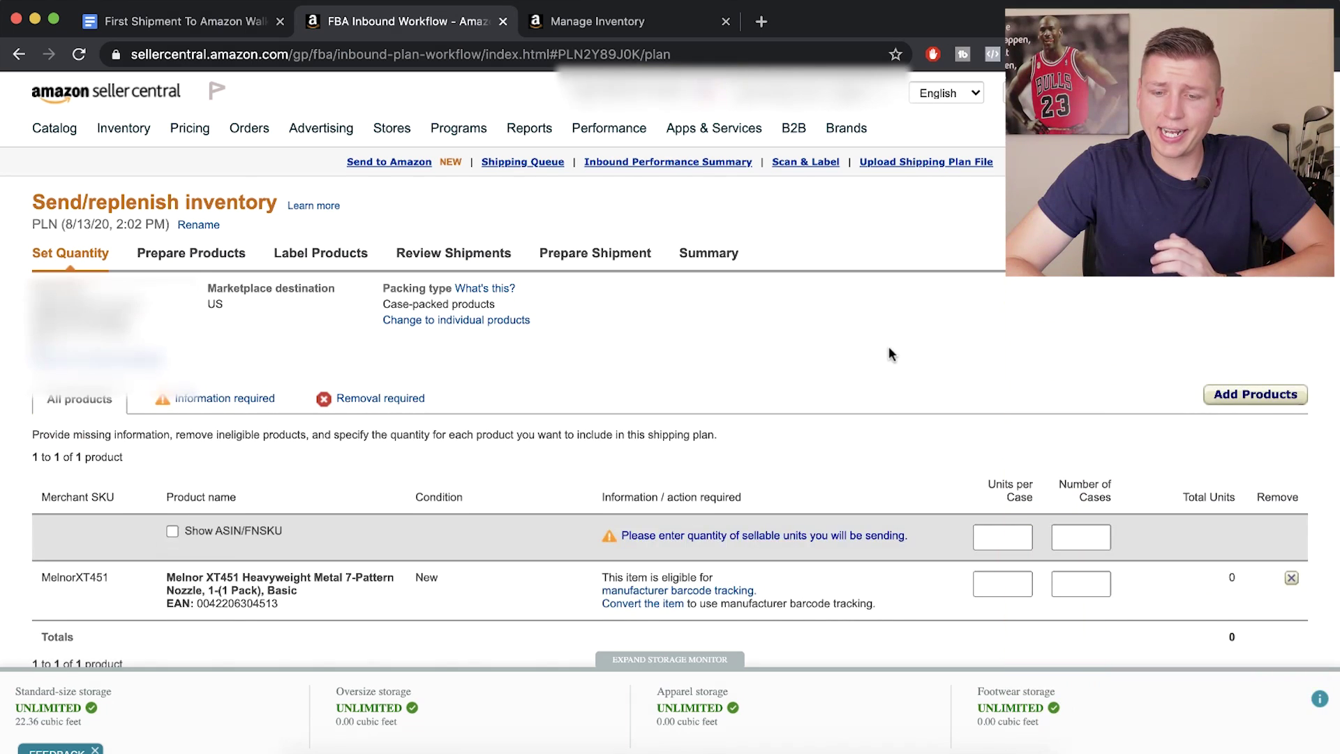
Step: Enter 10 units per case and 10 cases for the nozzle, then reselect the case count
scroll(888, 347, down, 3)
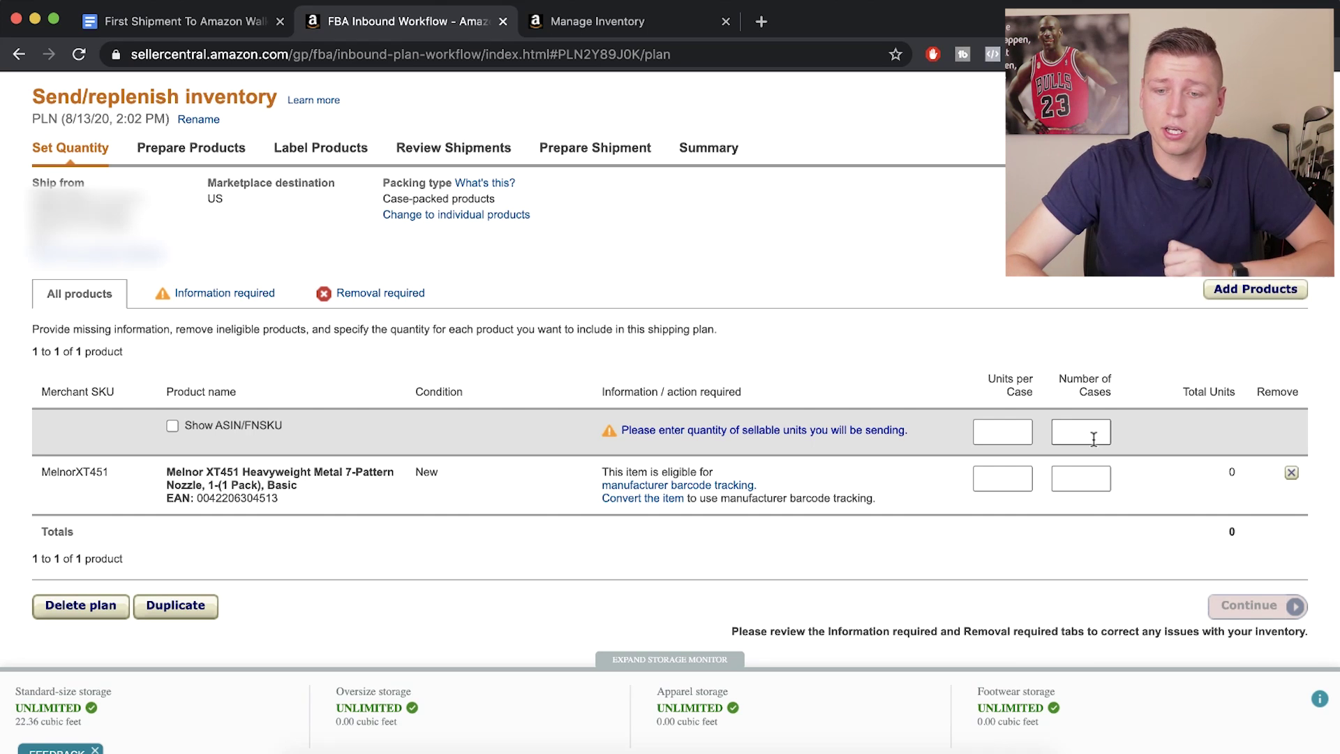
drag(991, 377, 1030, 393)
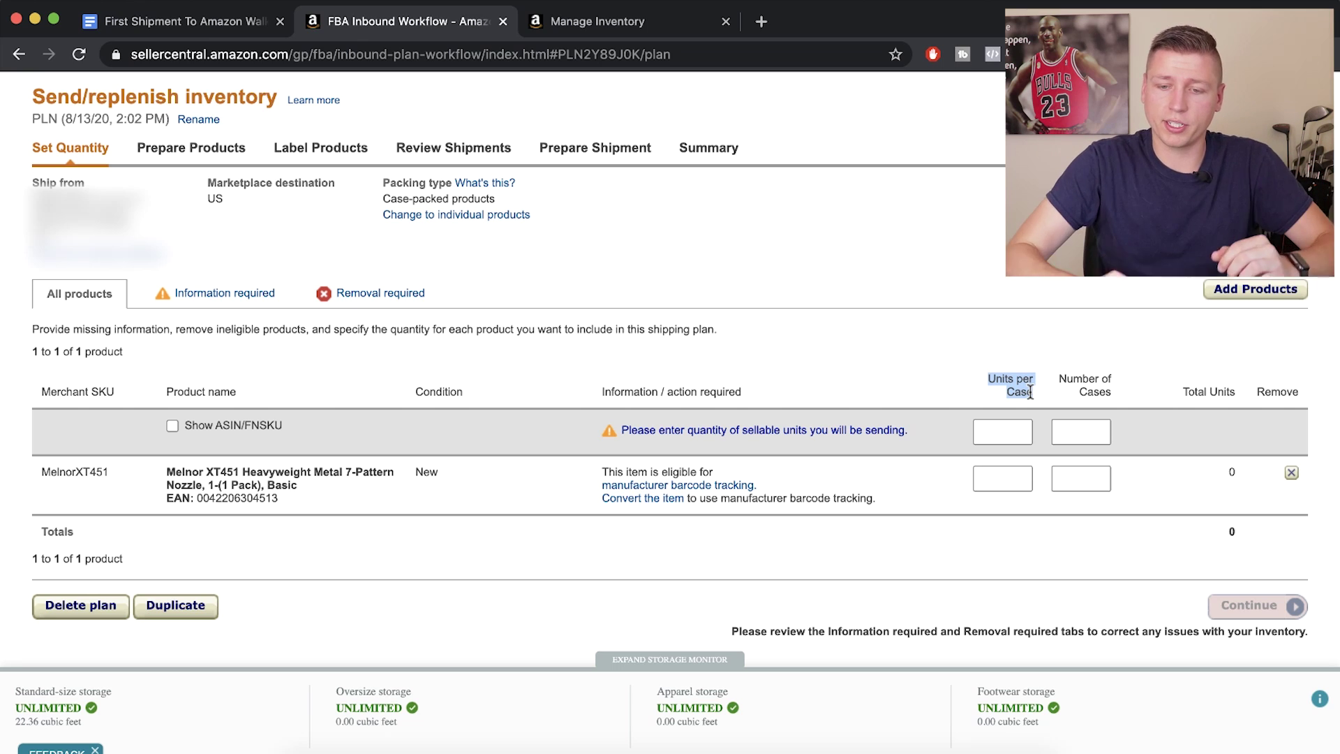
click(1012, 476)
text(10)
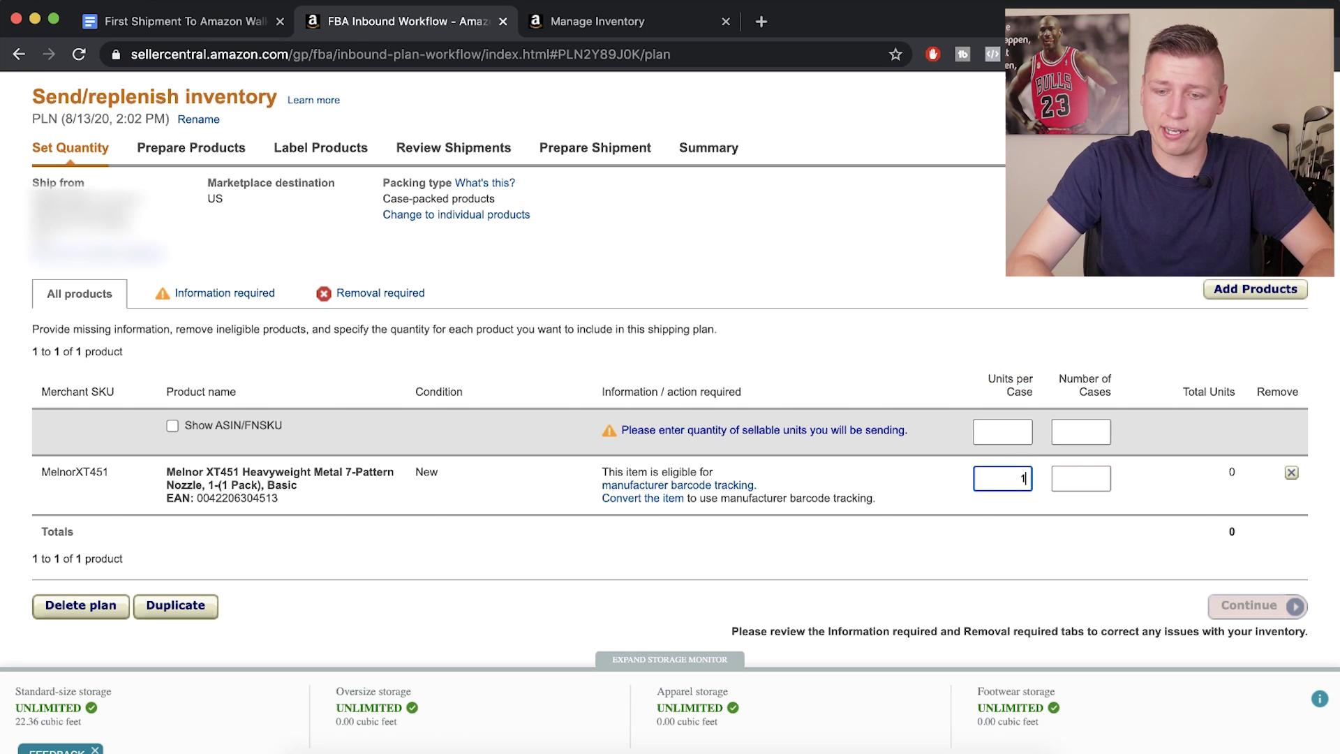
click(1076, 478)
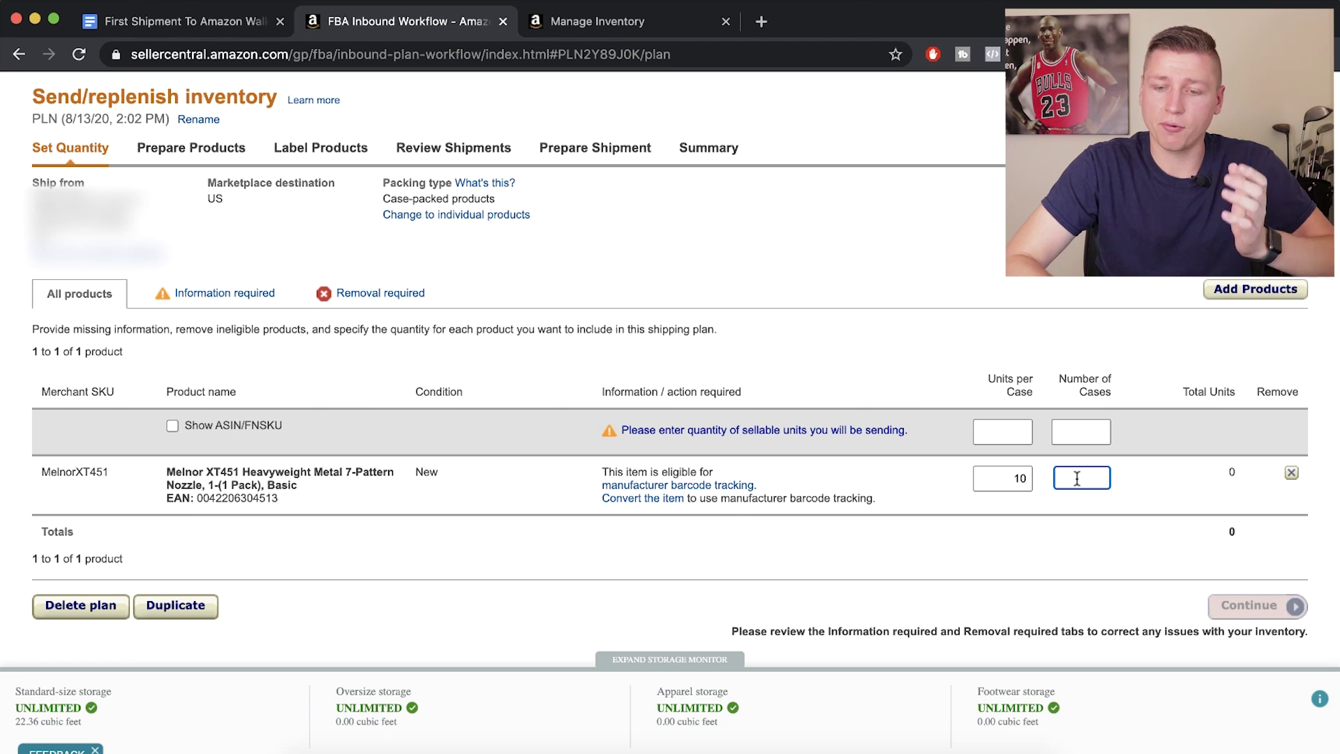
text(10)
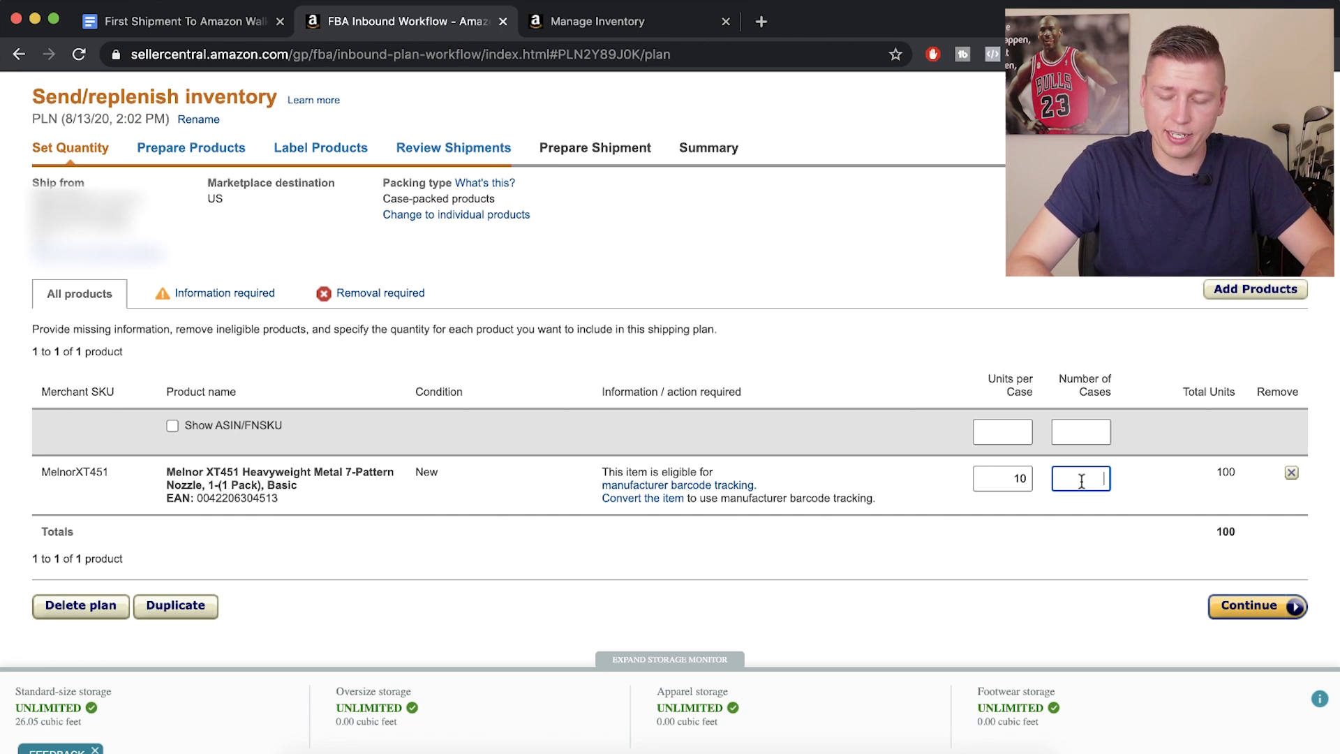
text(10)
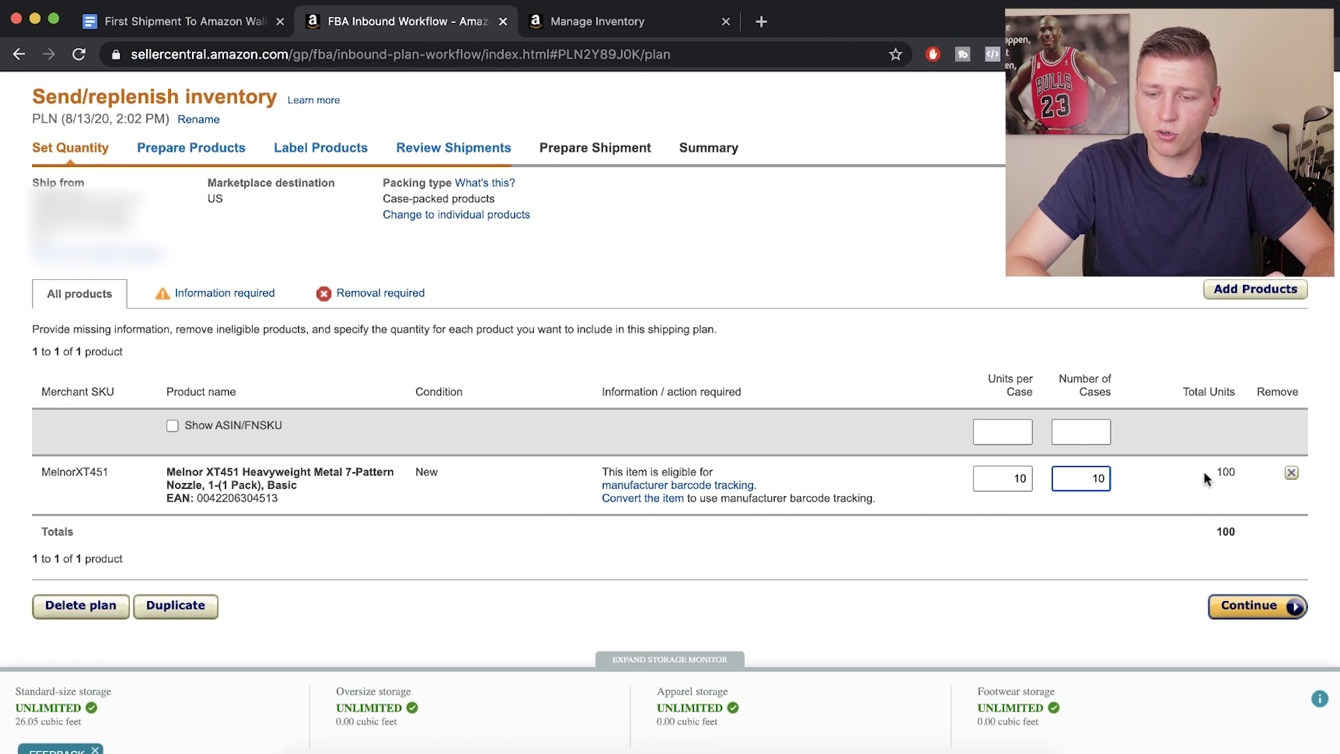
double_click(1226, 472)
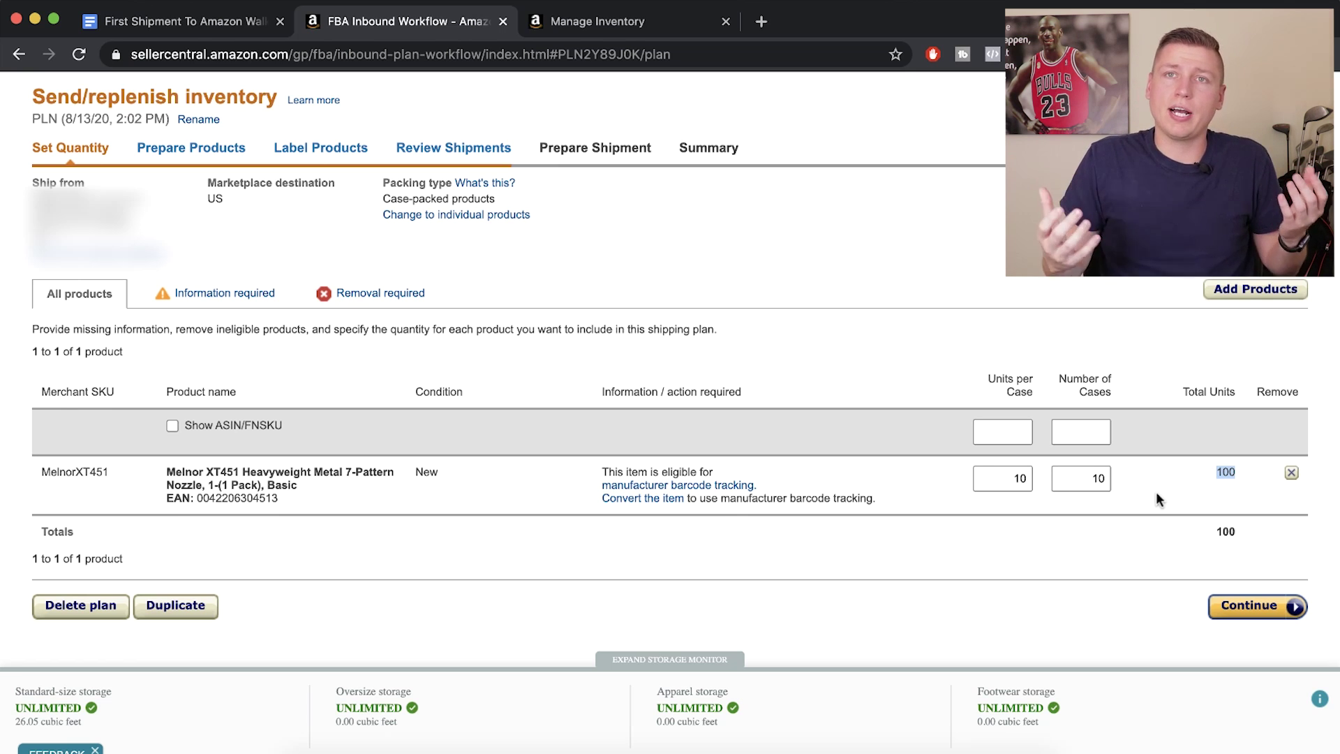
double_click(1096, 479)
Step: Try 500 and then 50 cases to trigger the Limited restock warning, then reselect the case count
text(500)
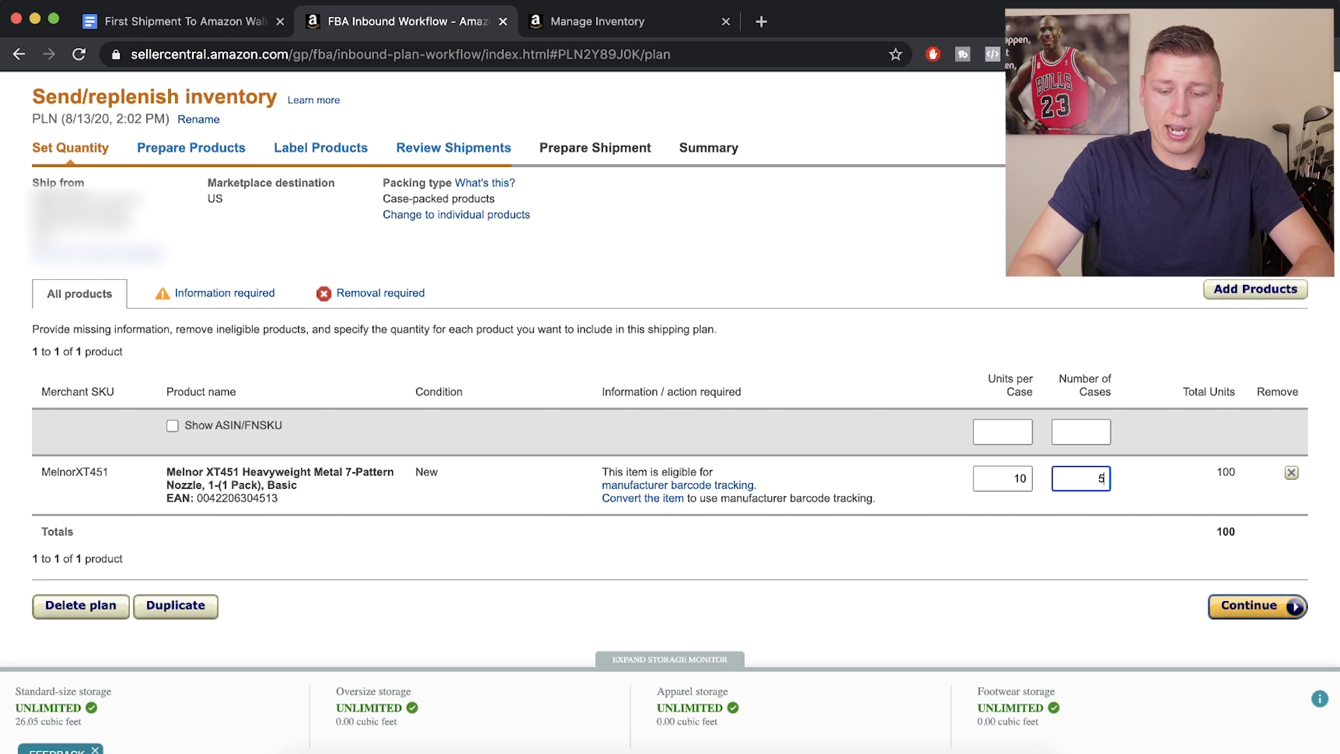
click(983, 316)
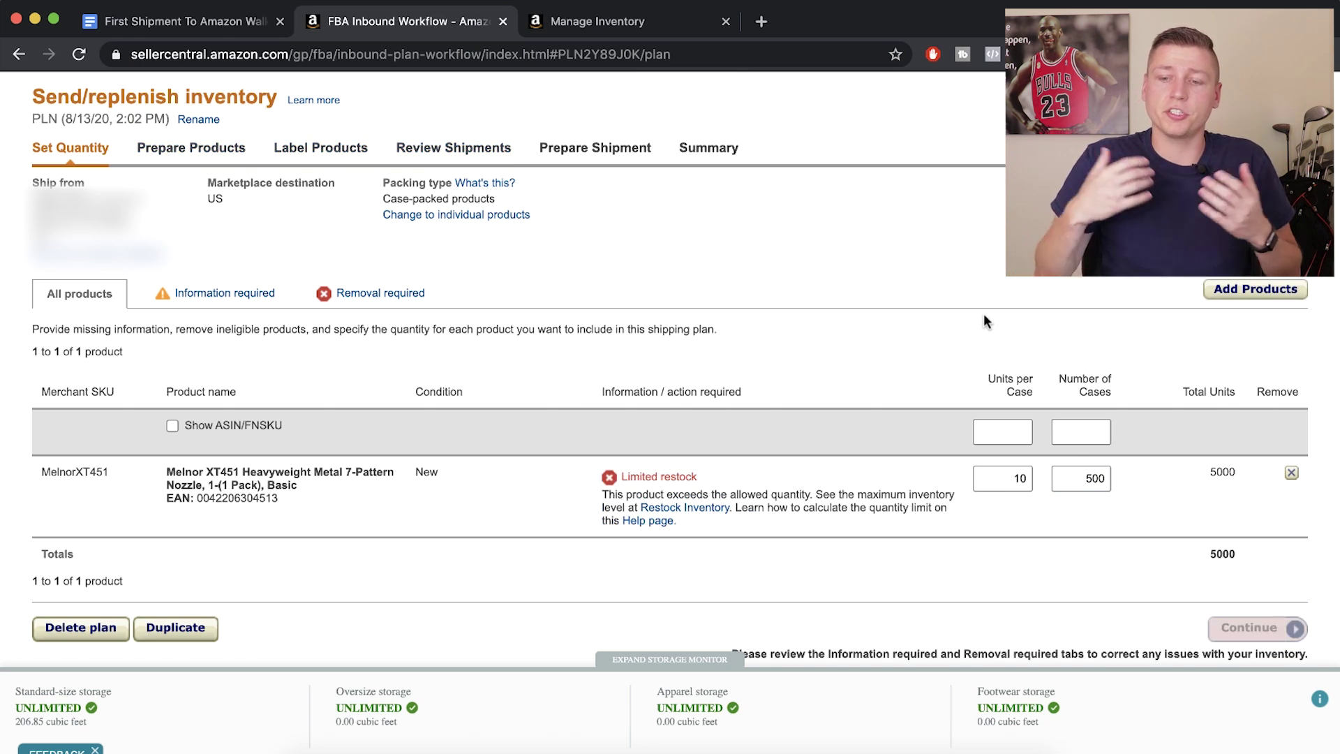
click(1101, 478)
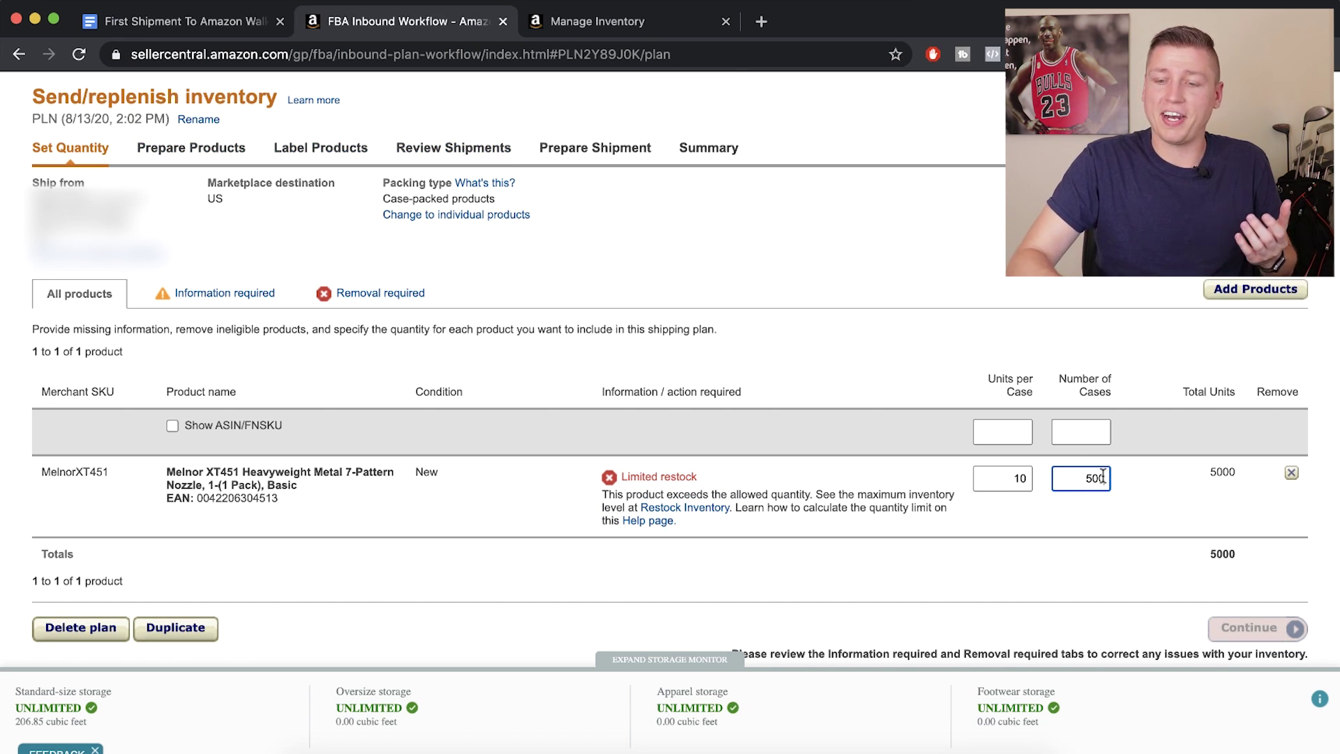
key(BackSpace)
click(978, 213)
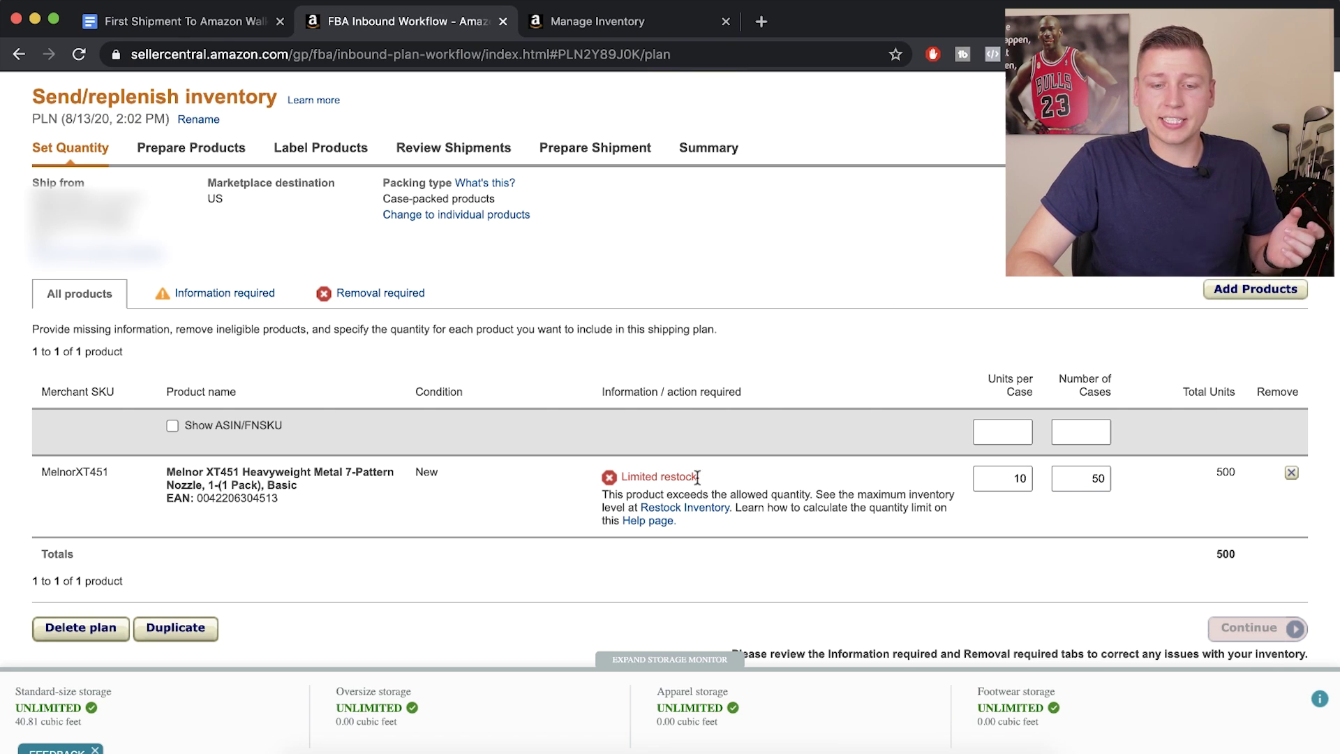
drag(700, 478, 624, 479)
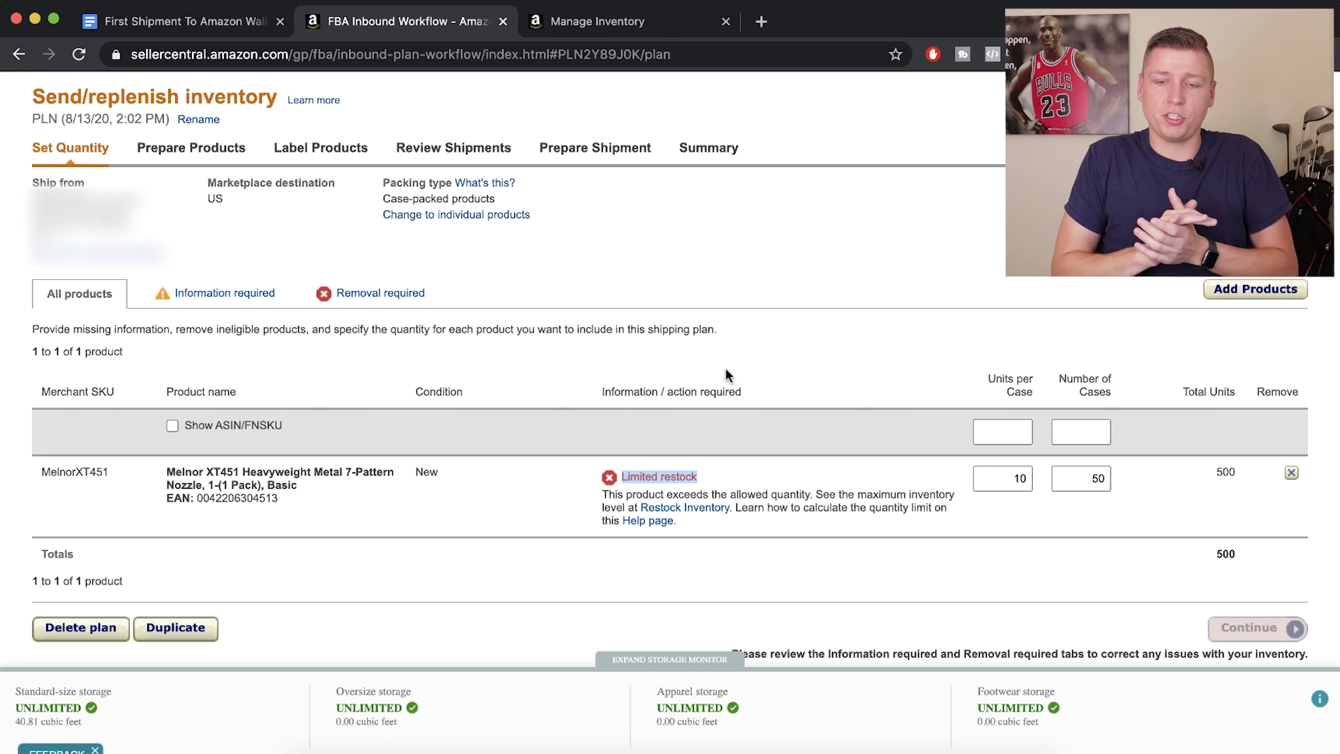
double_click(1100, 477)
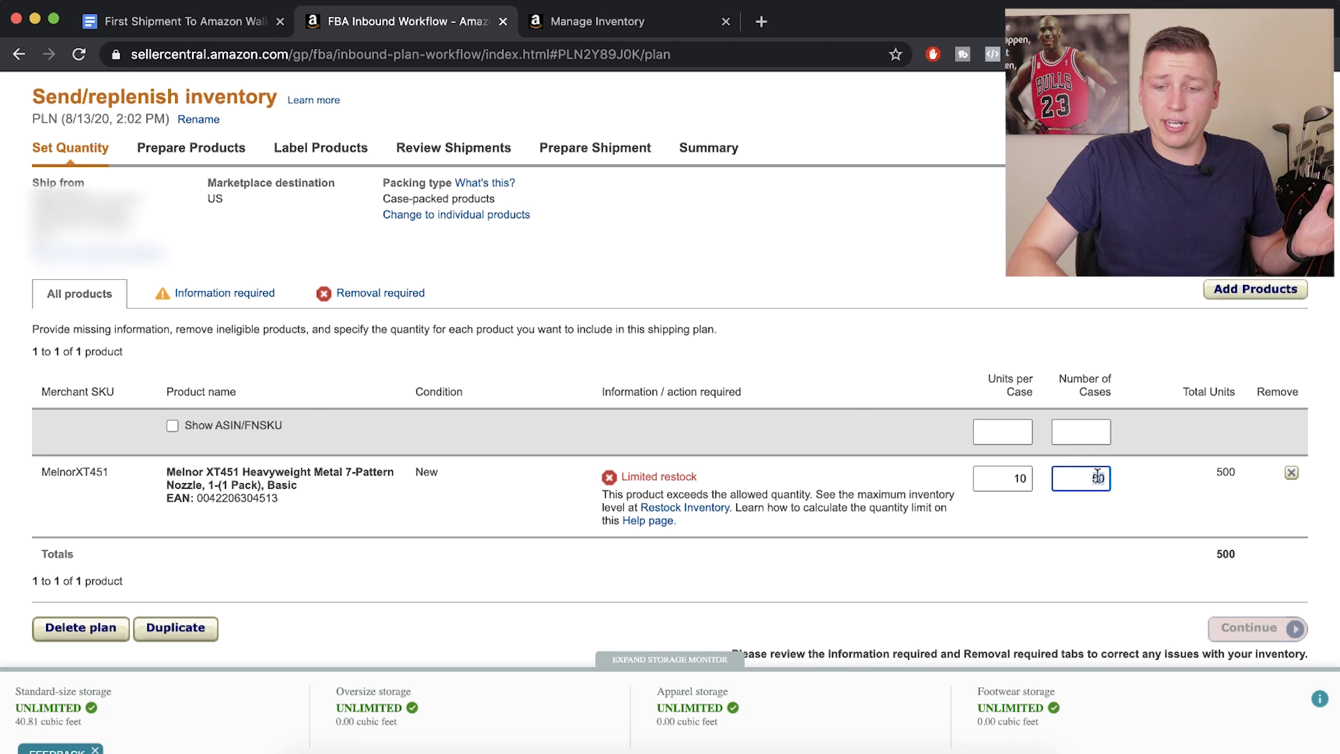
Step: Set 20 cases, then reduce to 10 cases (100 units) and continue to Prepare Products
text(20)
click(921, 357)
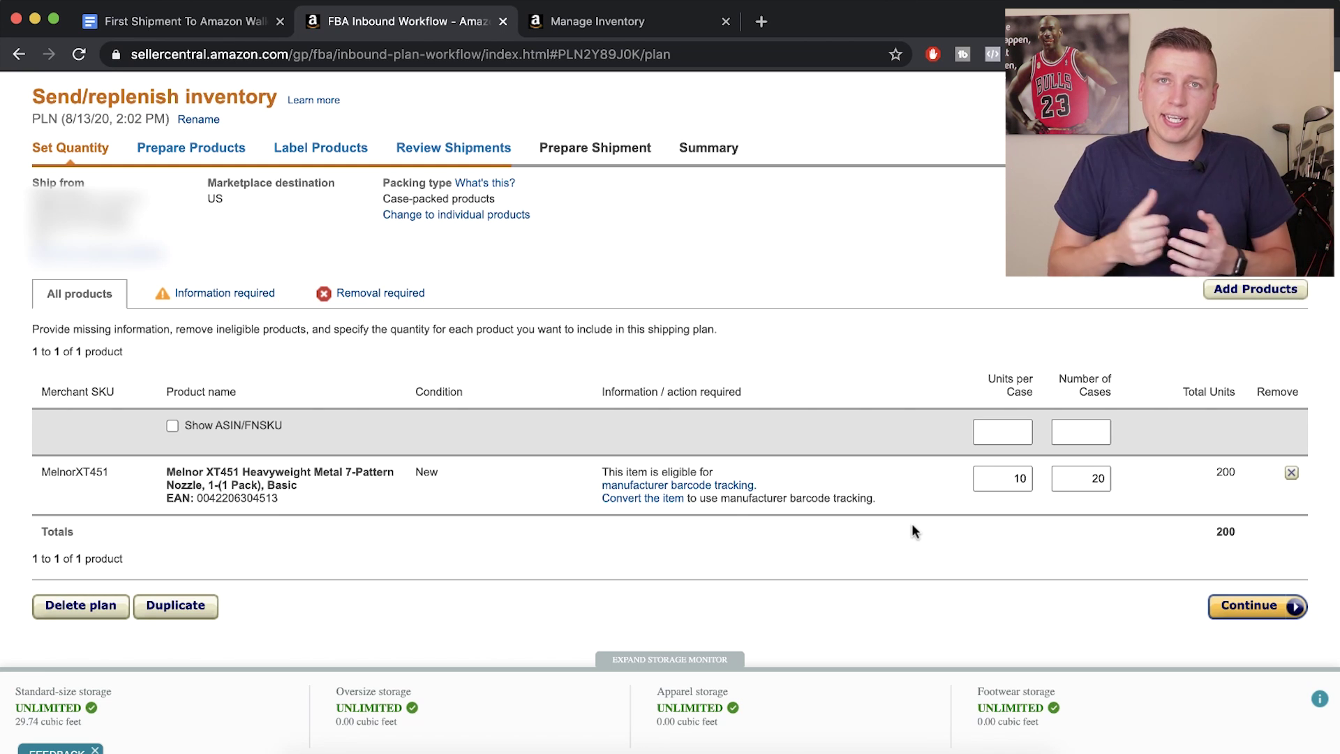
double_click(1098, 479)
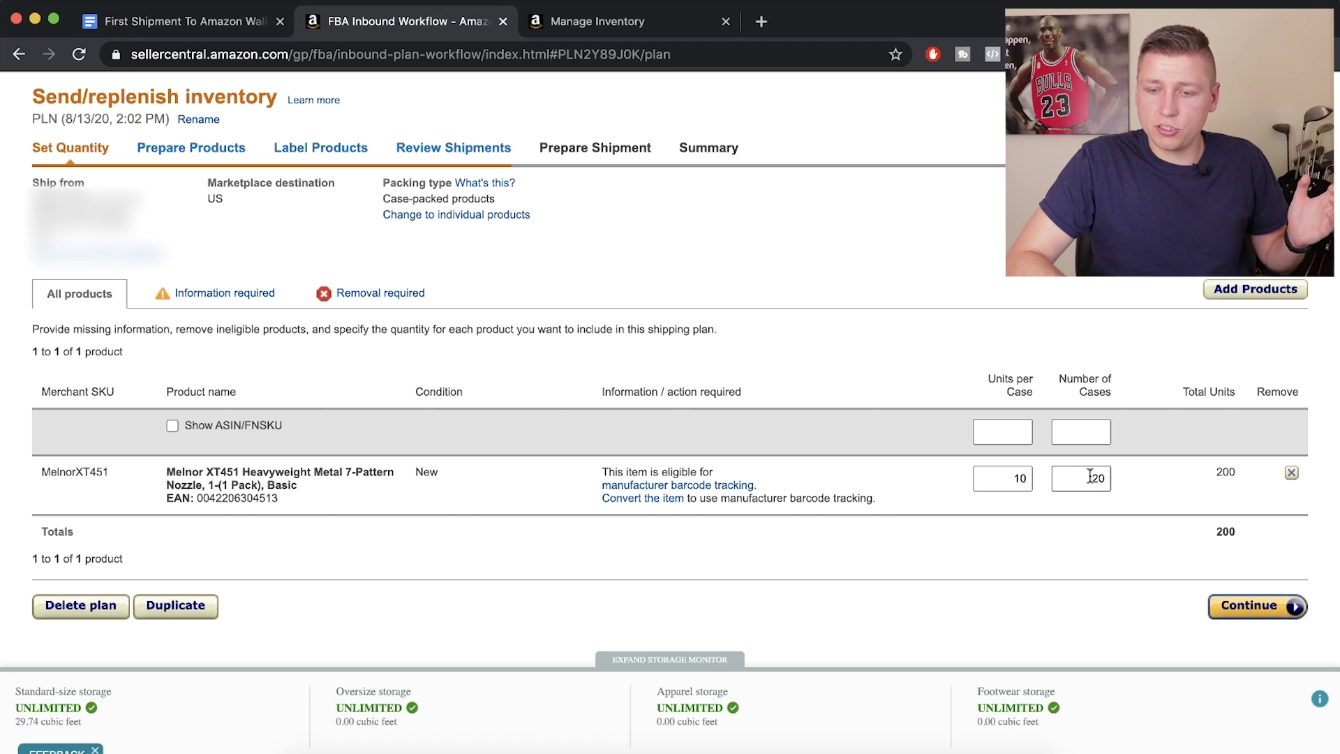
text(10)
click(1053, 292)
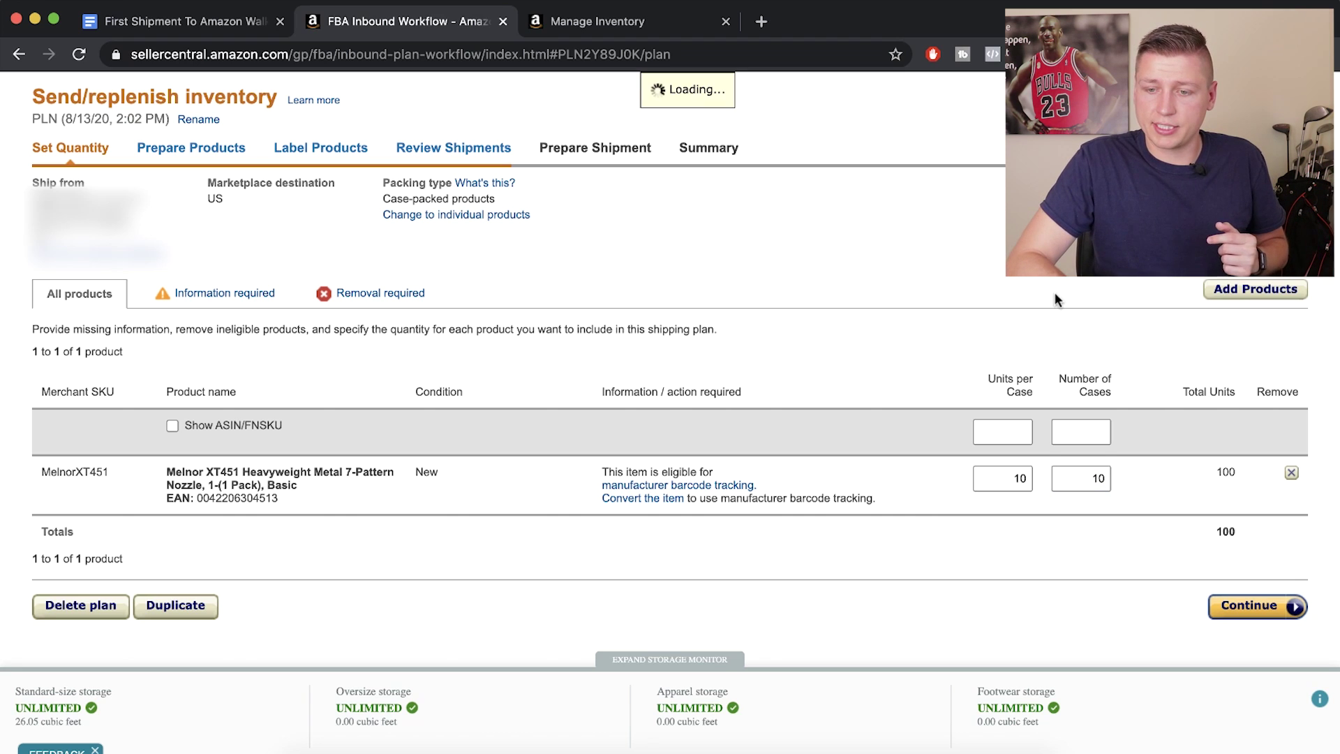
click(1240, 609)
Step: Apply No Prep Needed to all products through the Prep Activities dialog
scroll(714, 501, down, 3)
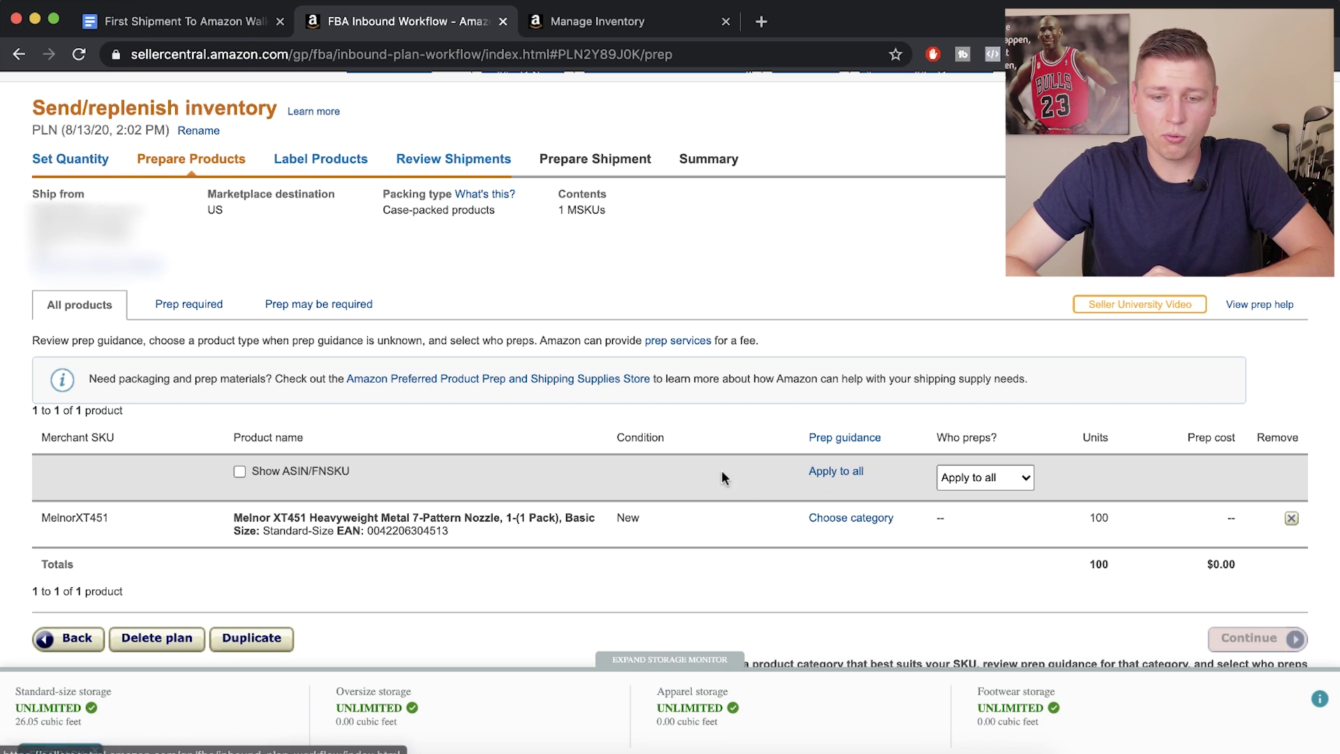
click(829, 479)
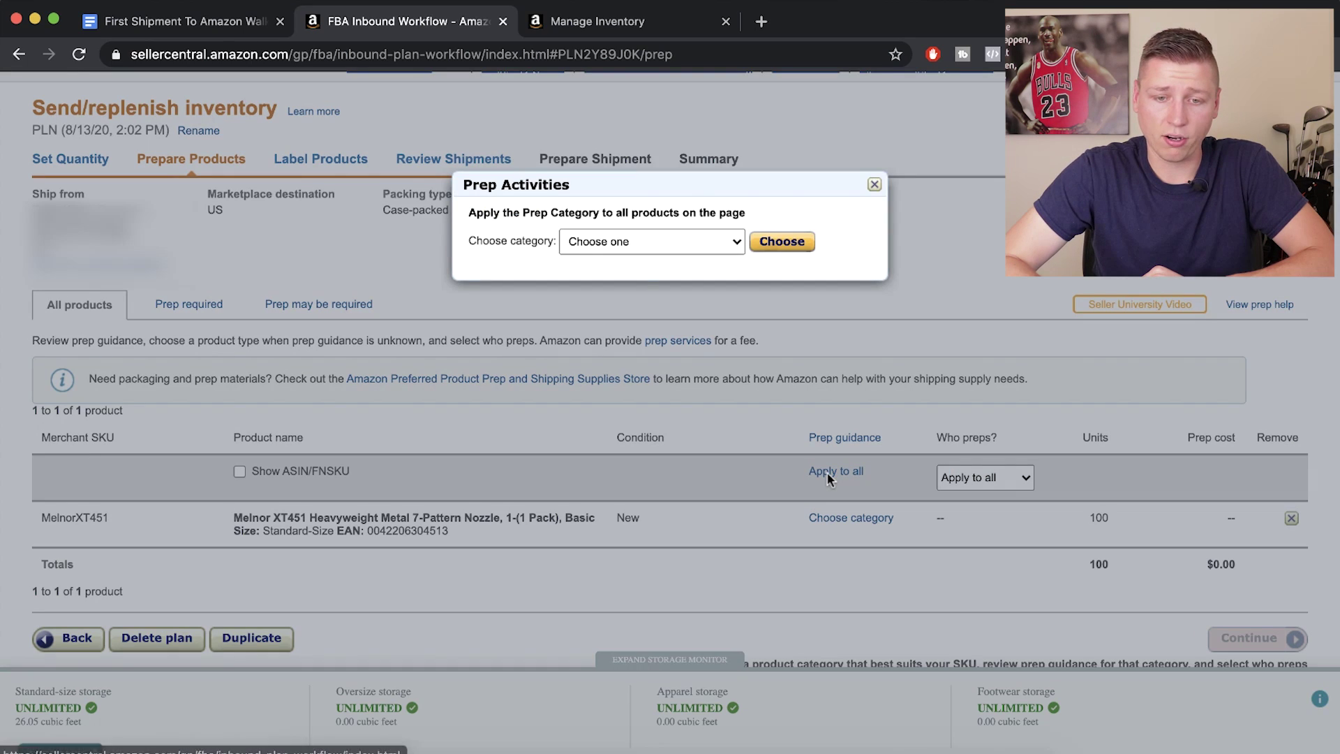
click(605, 245)
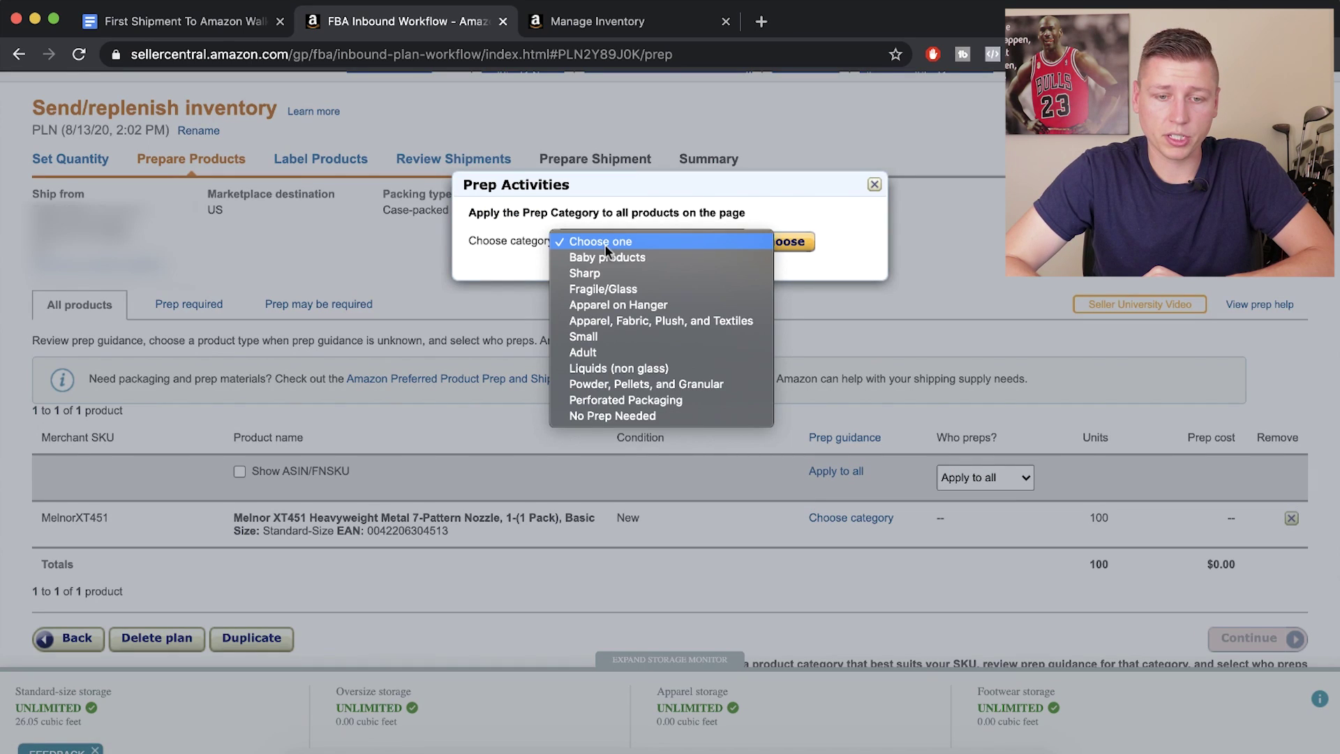
click(611, 415)
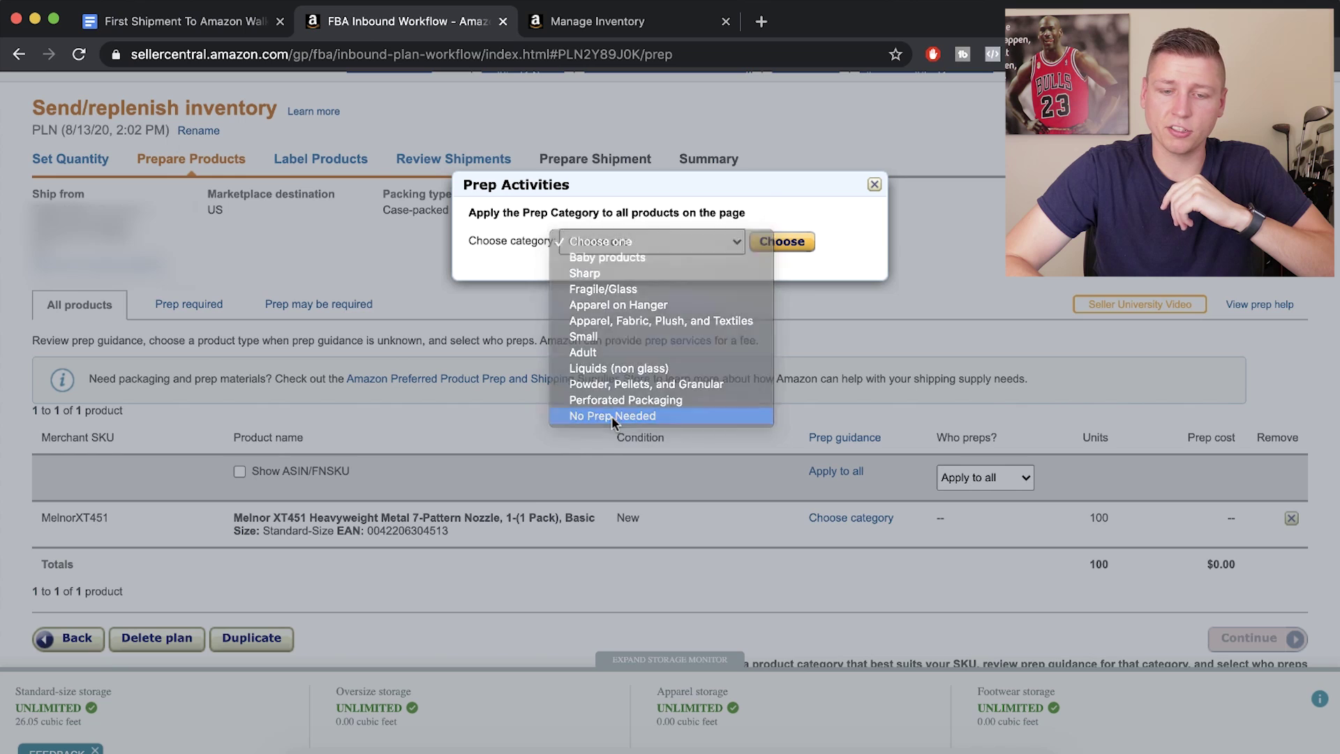
click(782, 242)
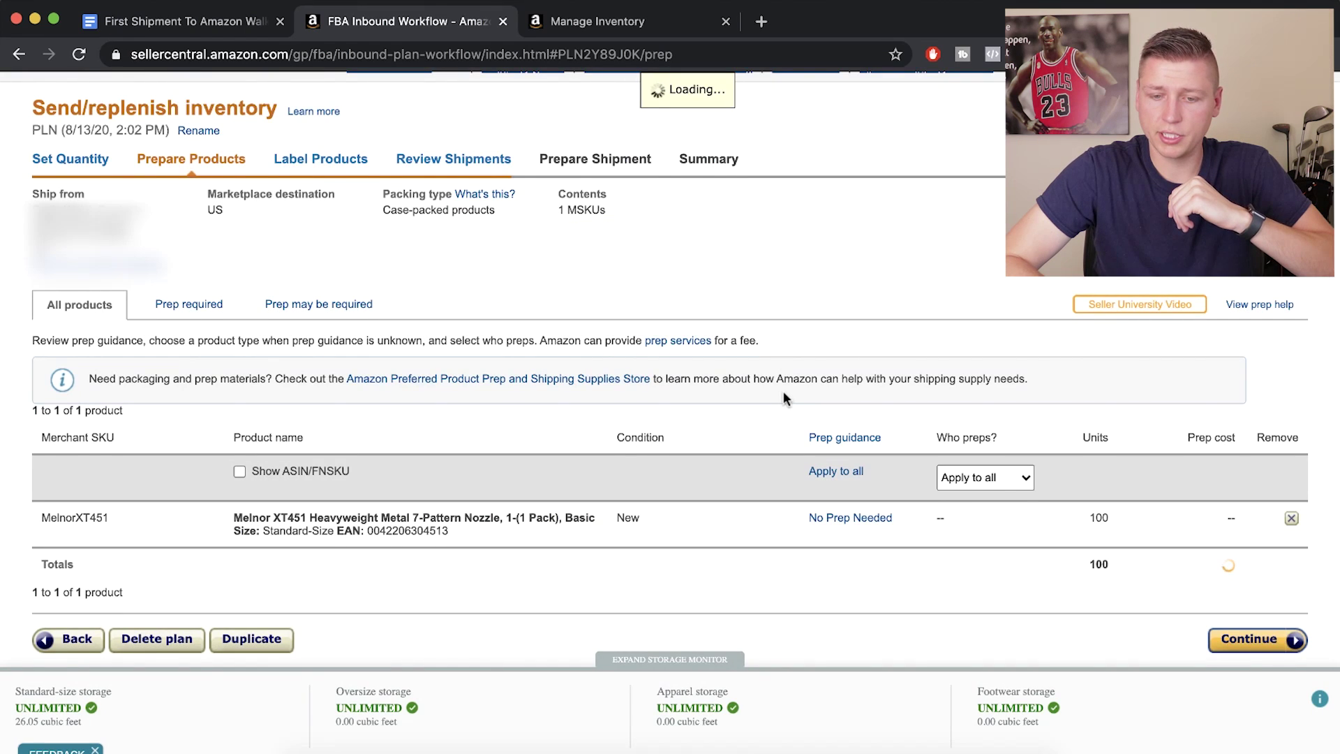
scroll(783, 391, down, 1)
Step: Set Who preps? to Merchant for all products and continue to Label Products
click(932, 473)
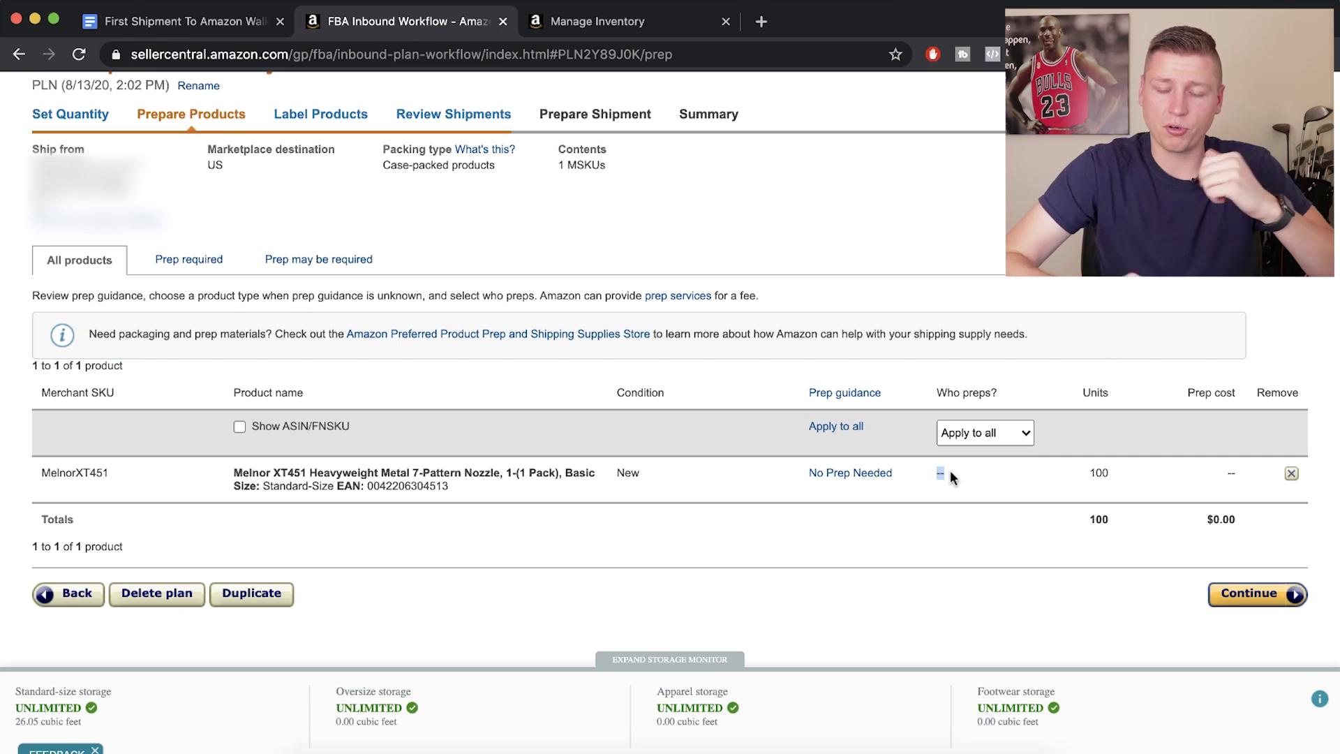
click(973, 433)
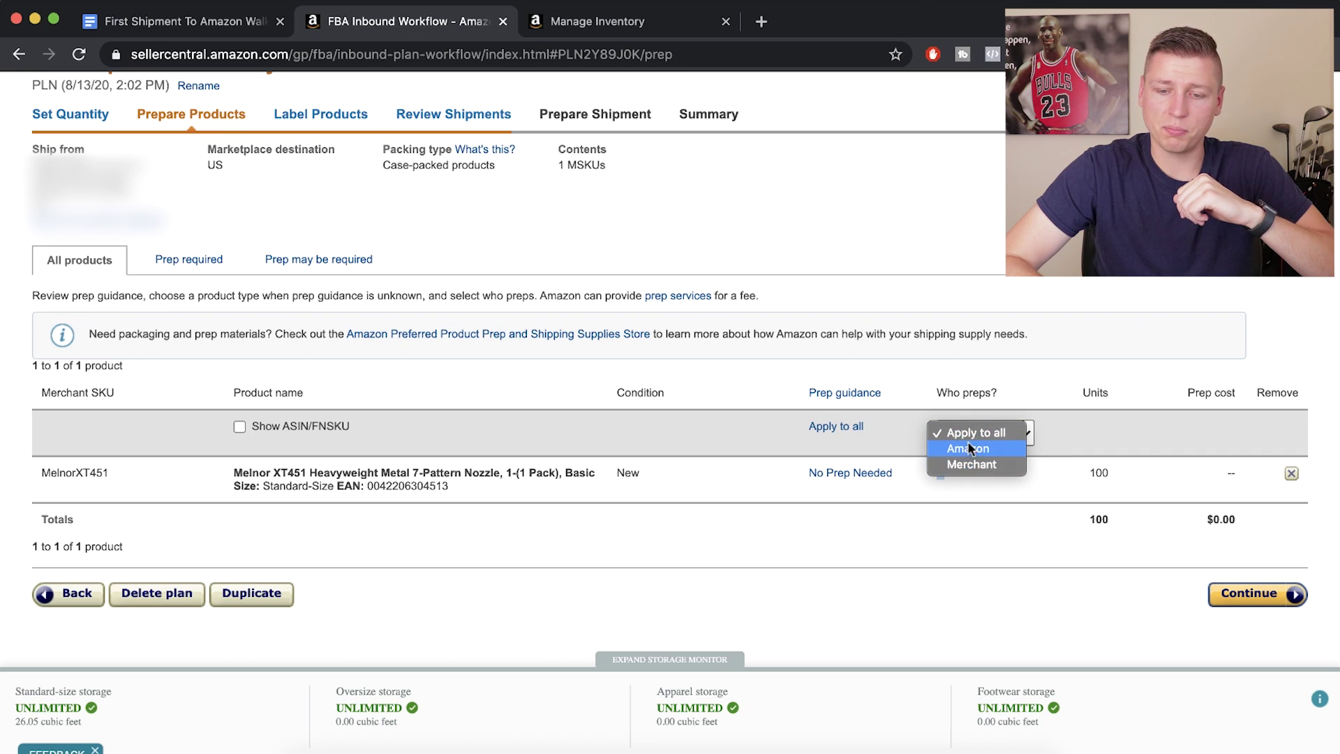
click(970, 448)
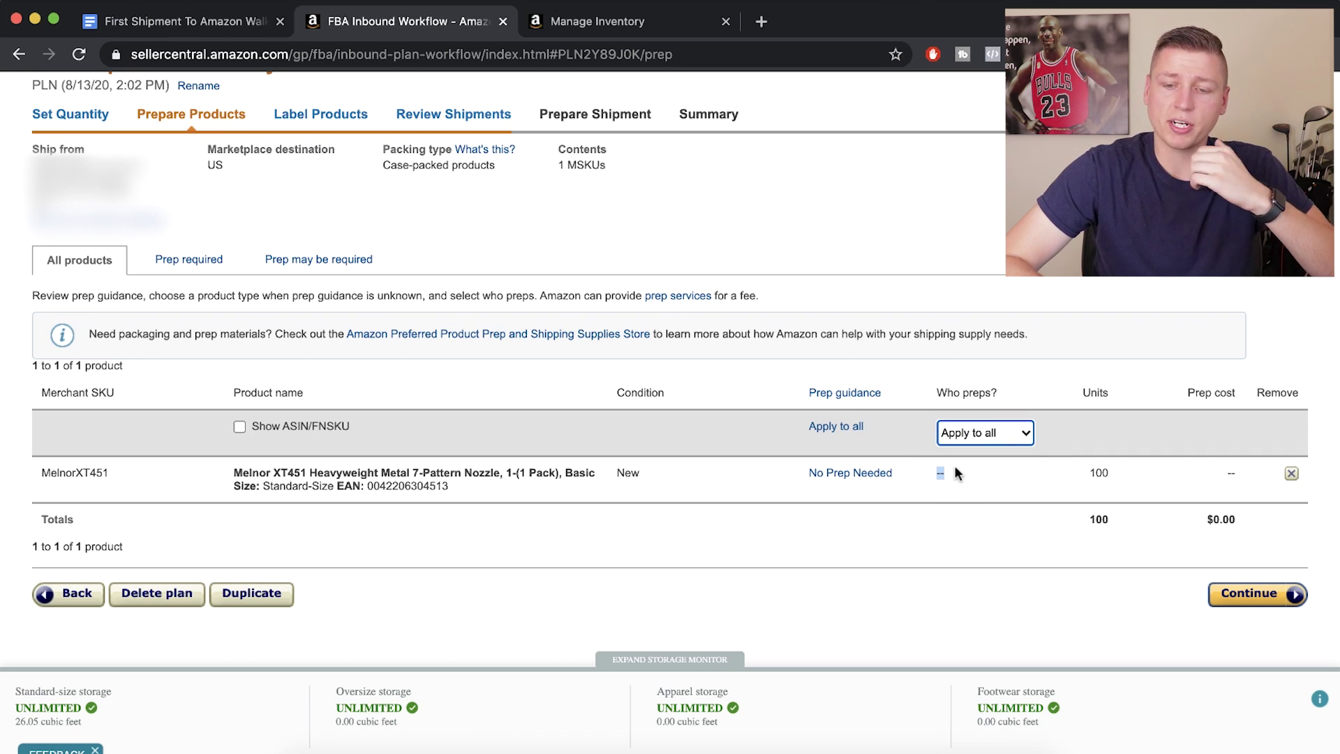
click(986, 433)
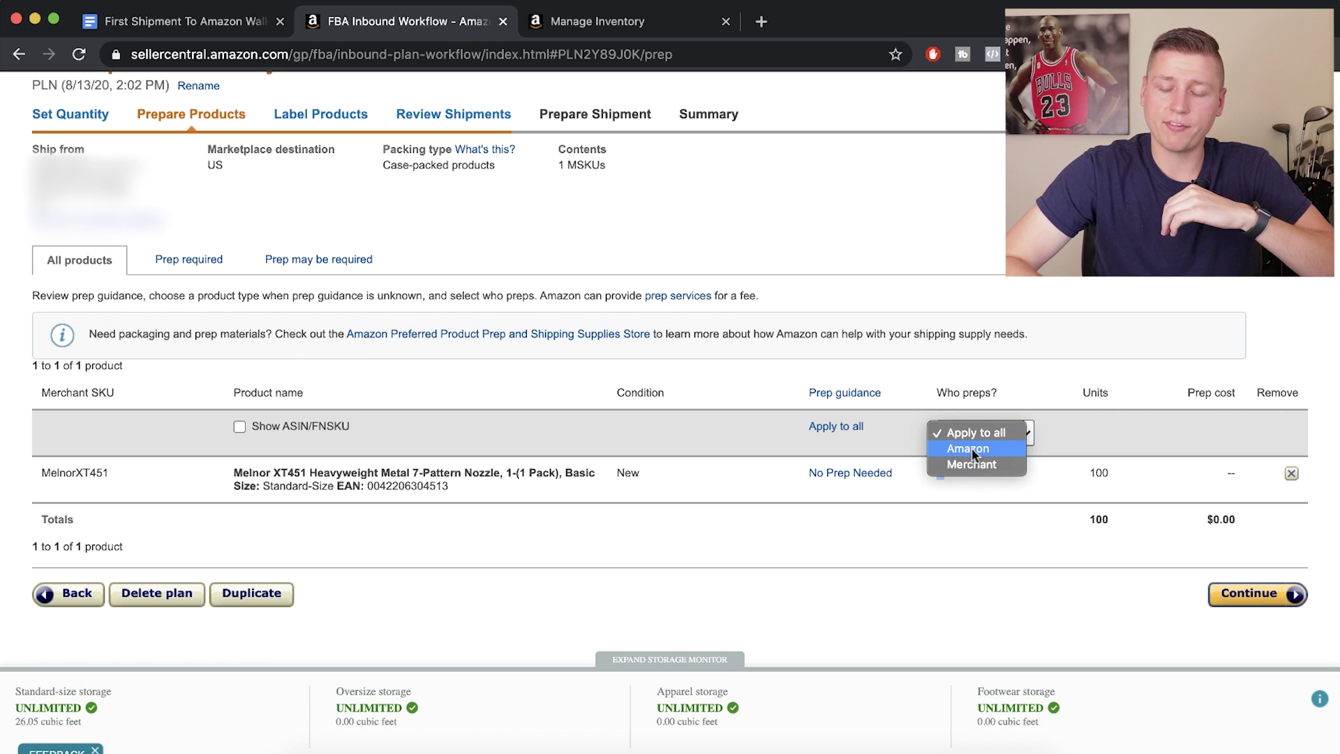
click(970, 463)
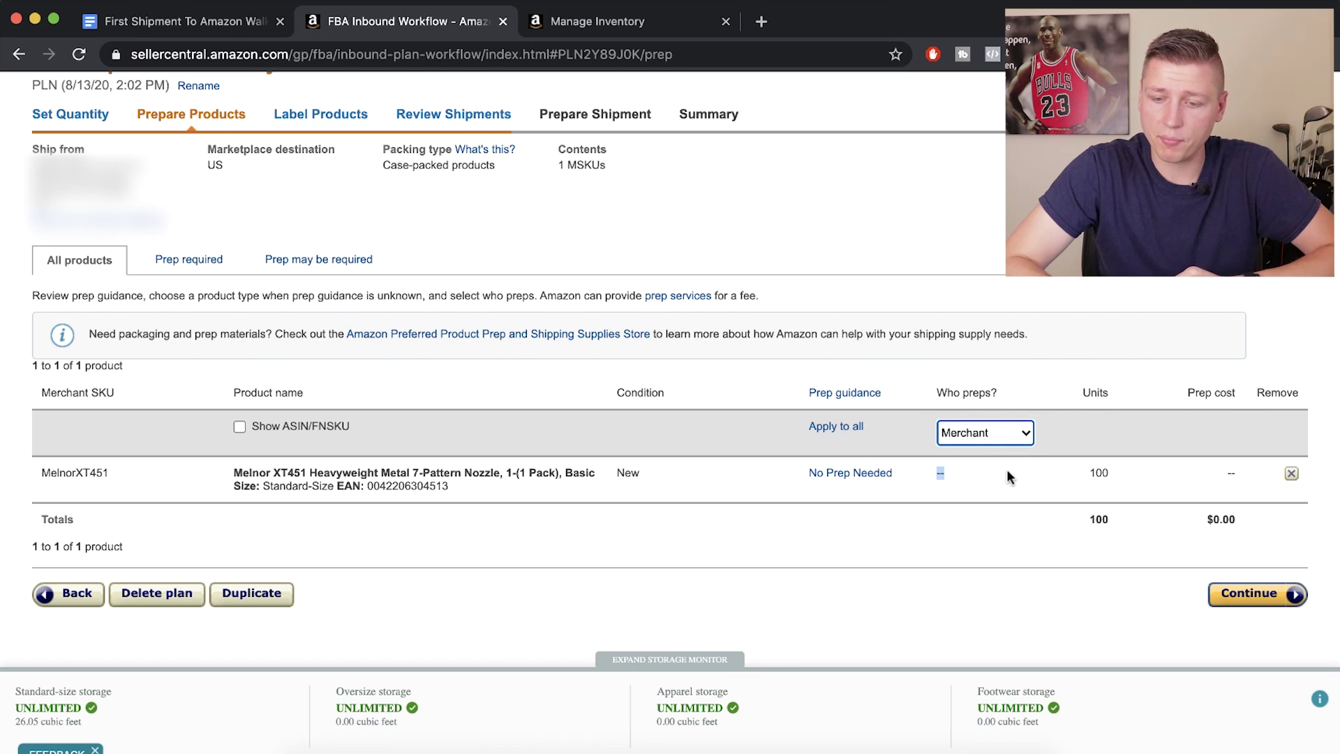
click(1243, 596)
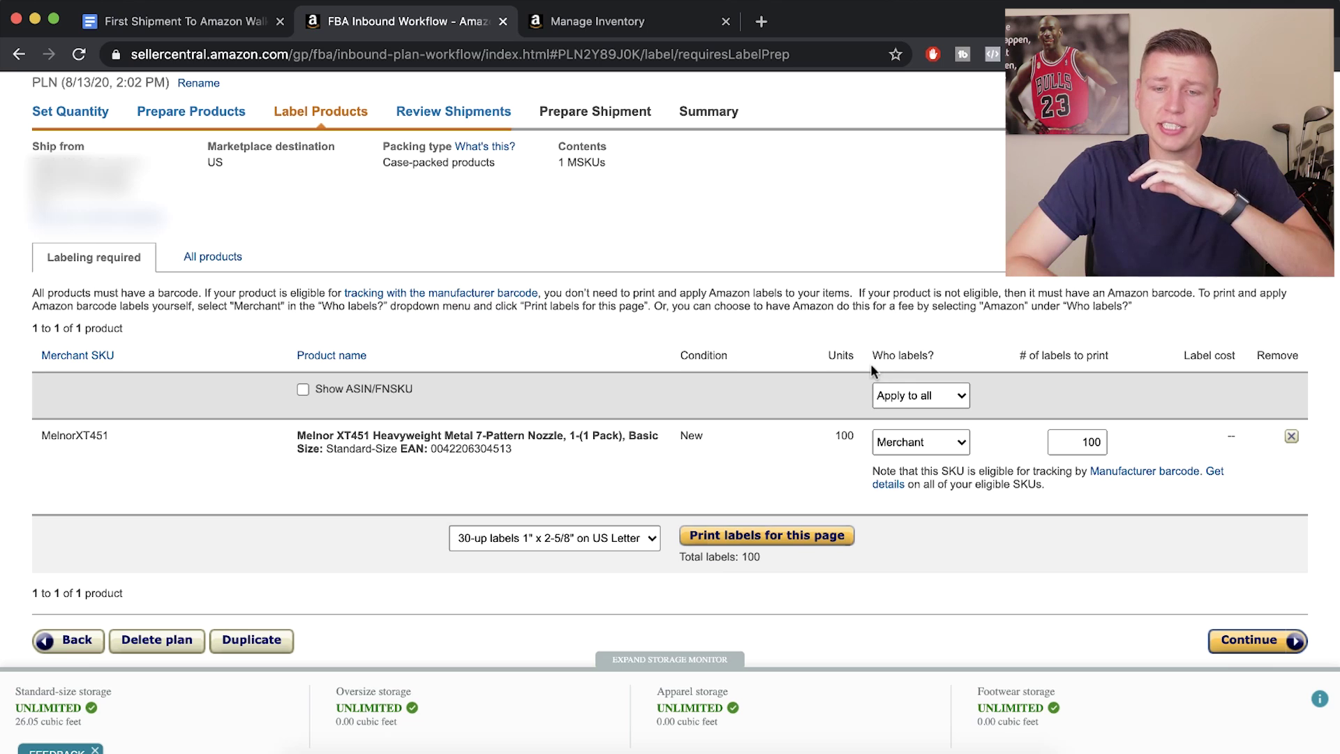
Step: Keep Merchant labelling with 100 labels on 30-up 1" x 2-5/8" US Letter sheets, then continue
drag(911, 358, 935, 357)
click(944, 397)
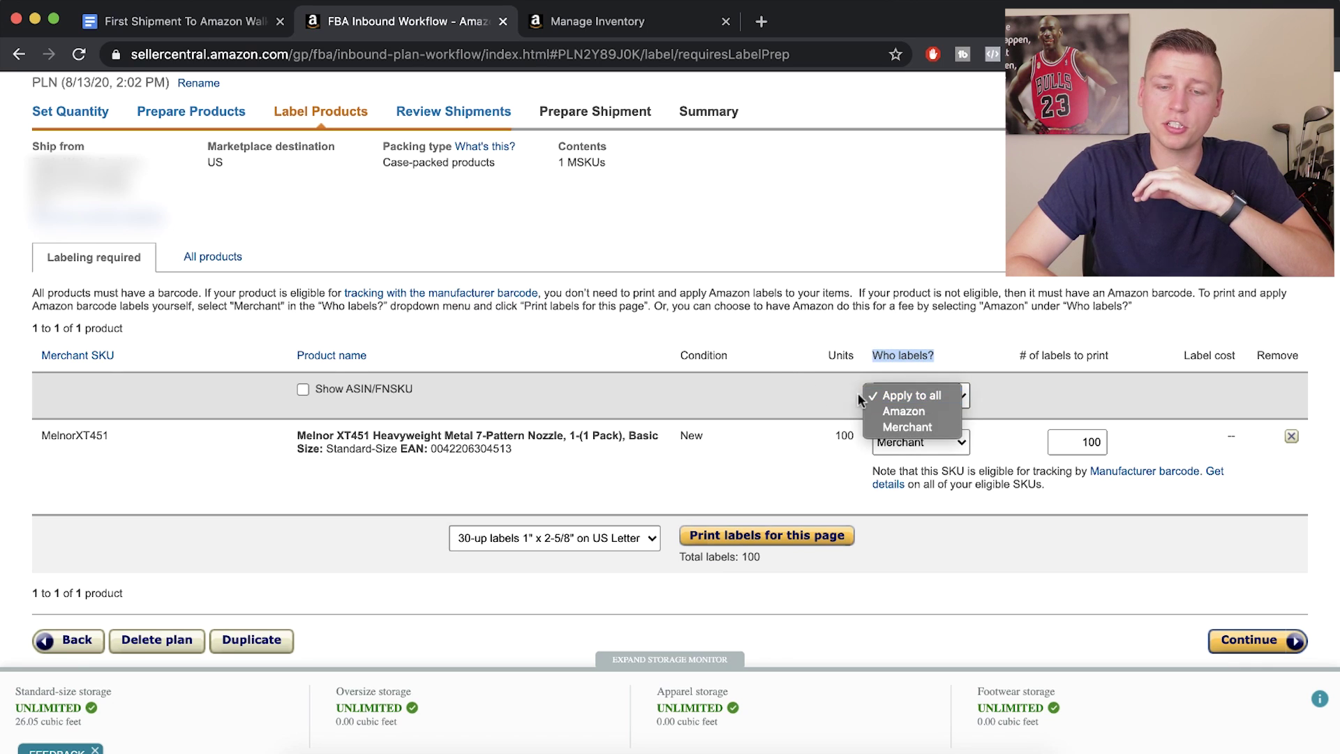
click(789, 371)
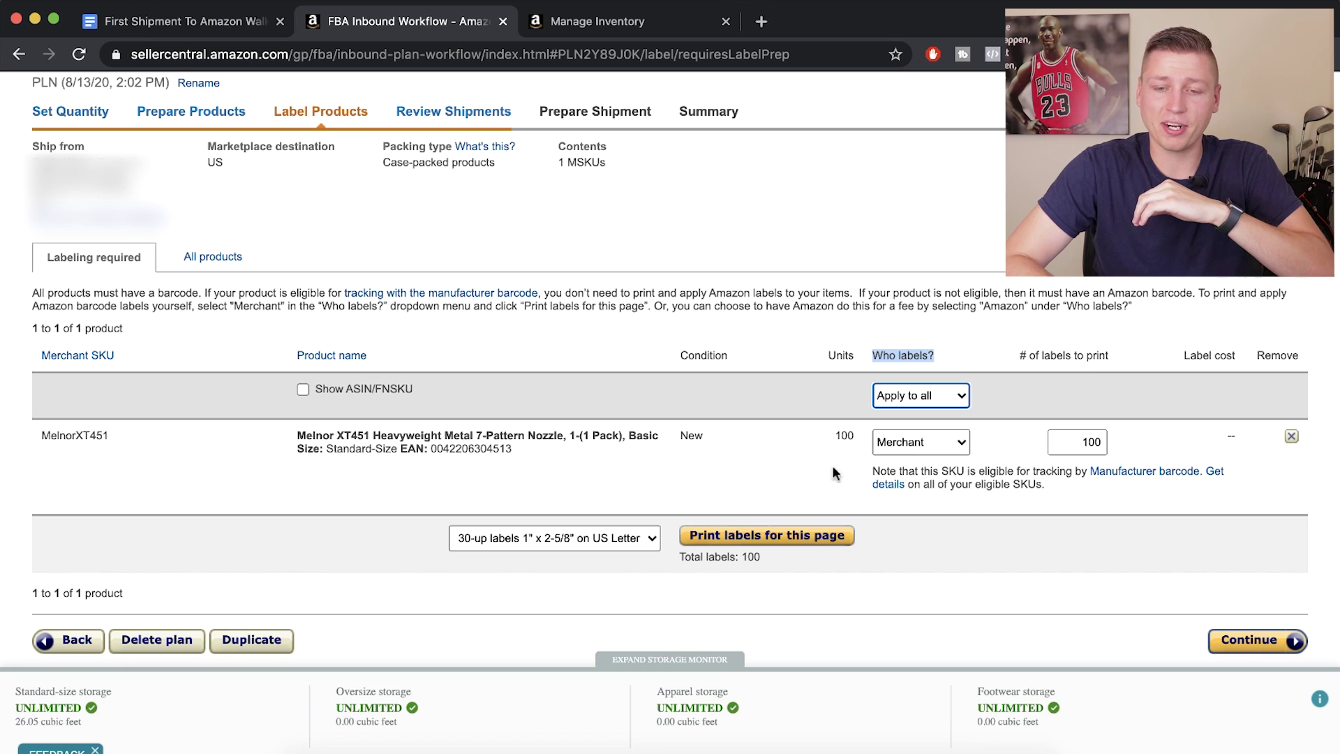
click(869, 432)
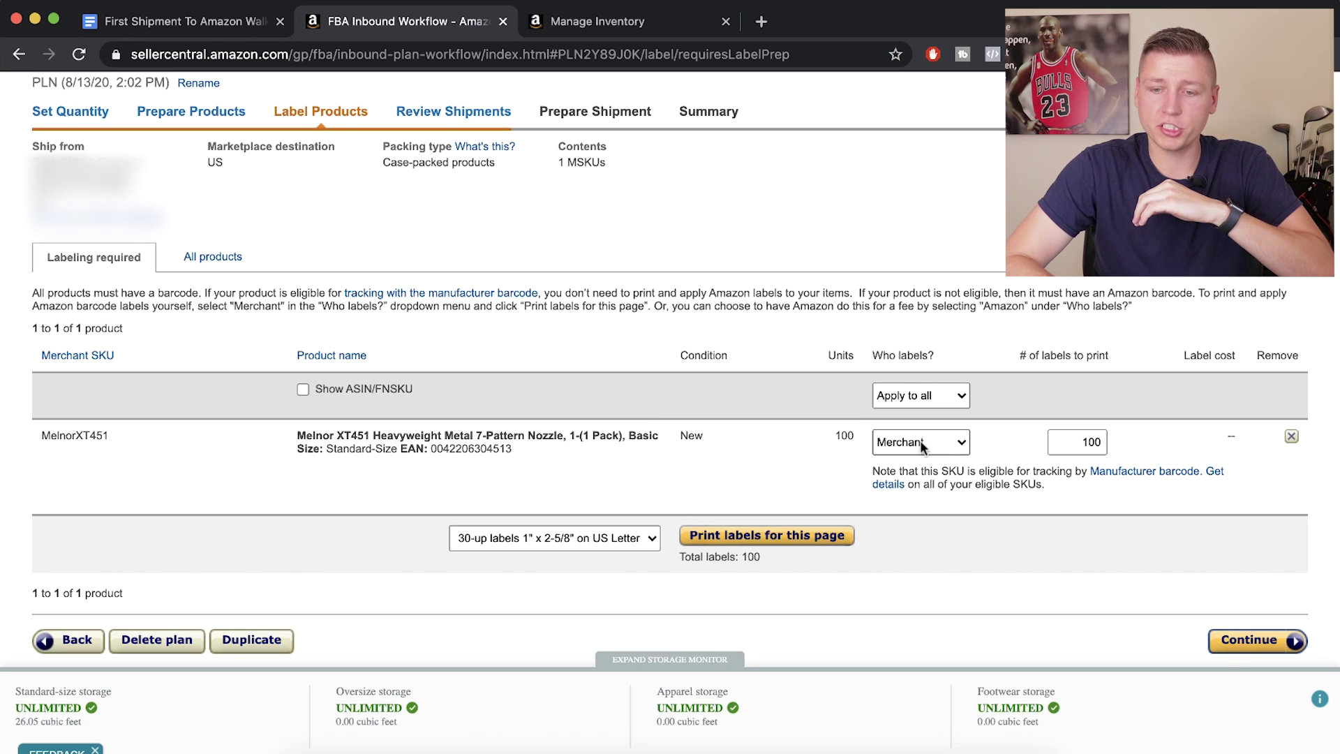
drag(1019, 356, 1103, 355)
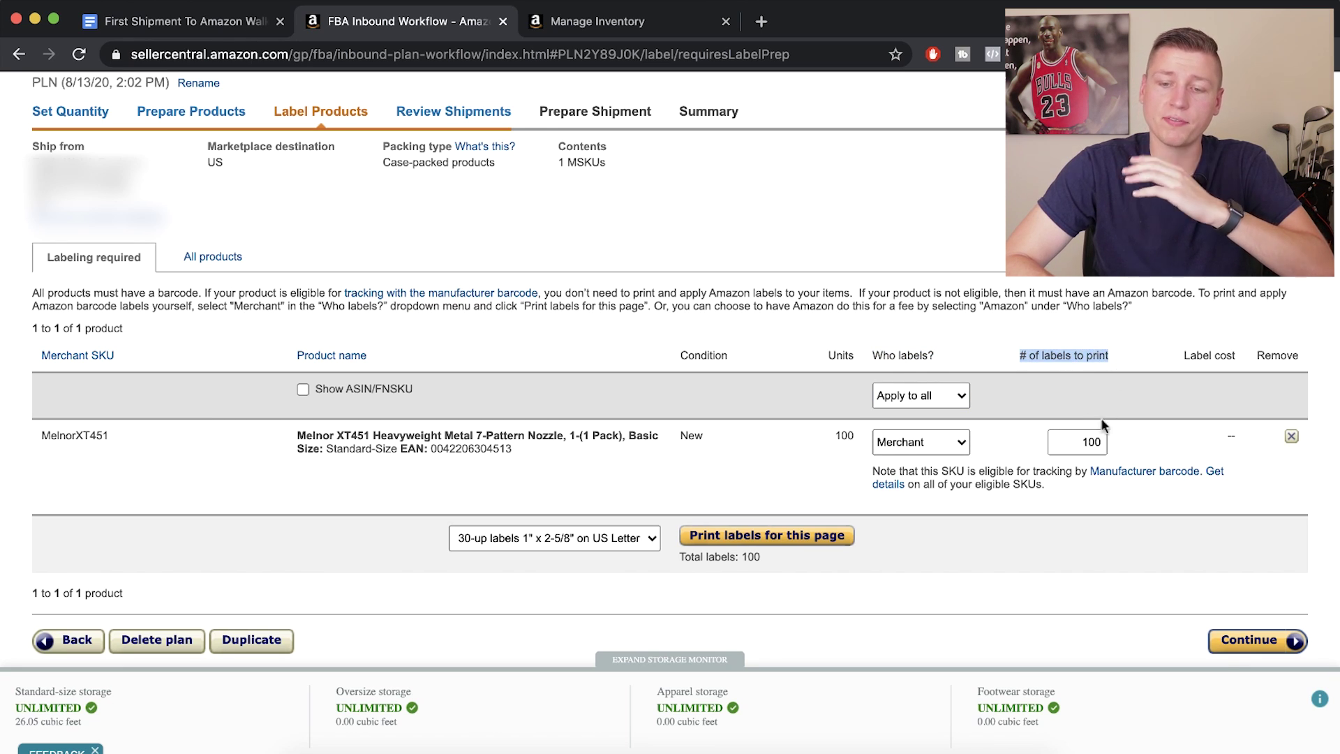
double_click(1088, 442)
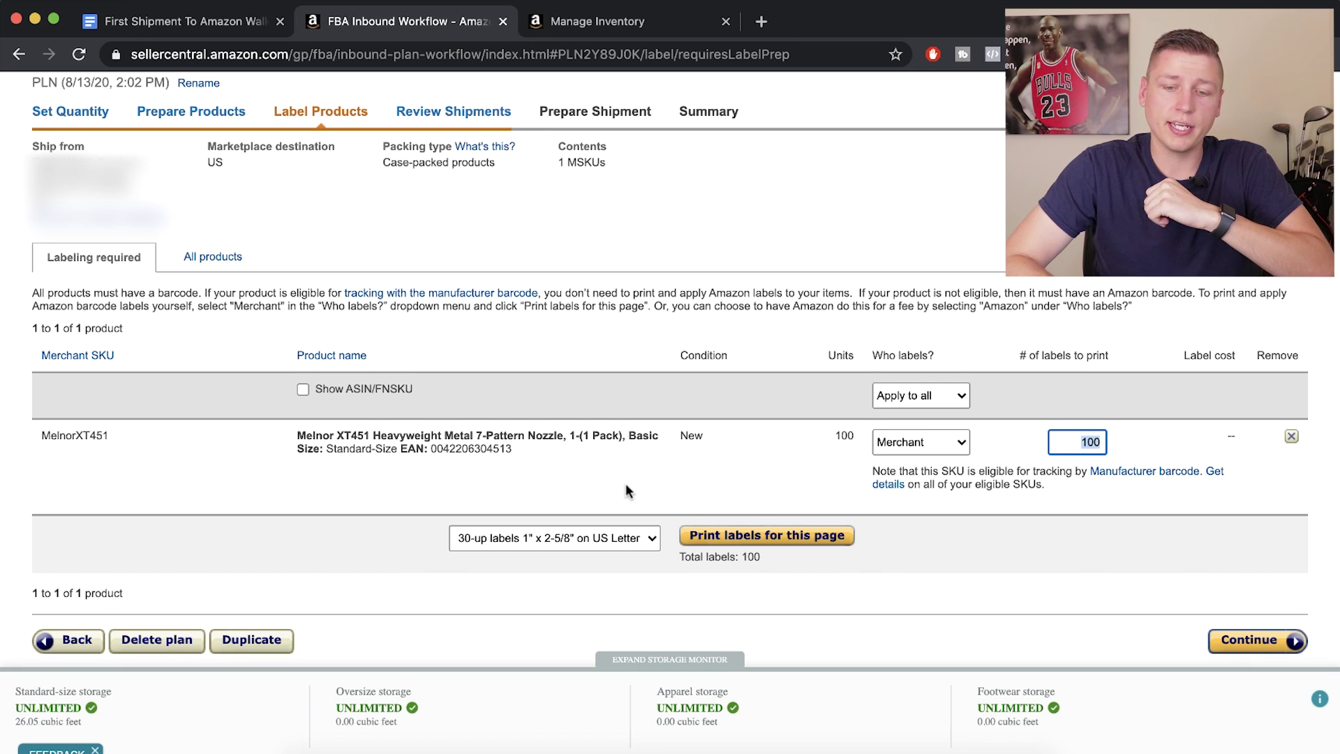
scroll(628, 492, down, 1)
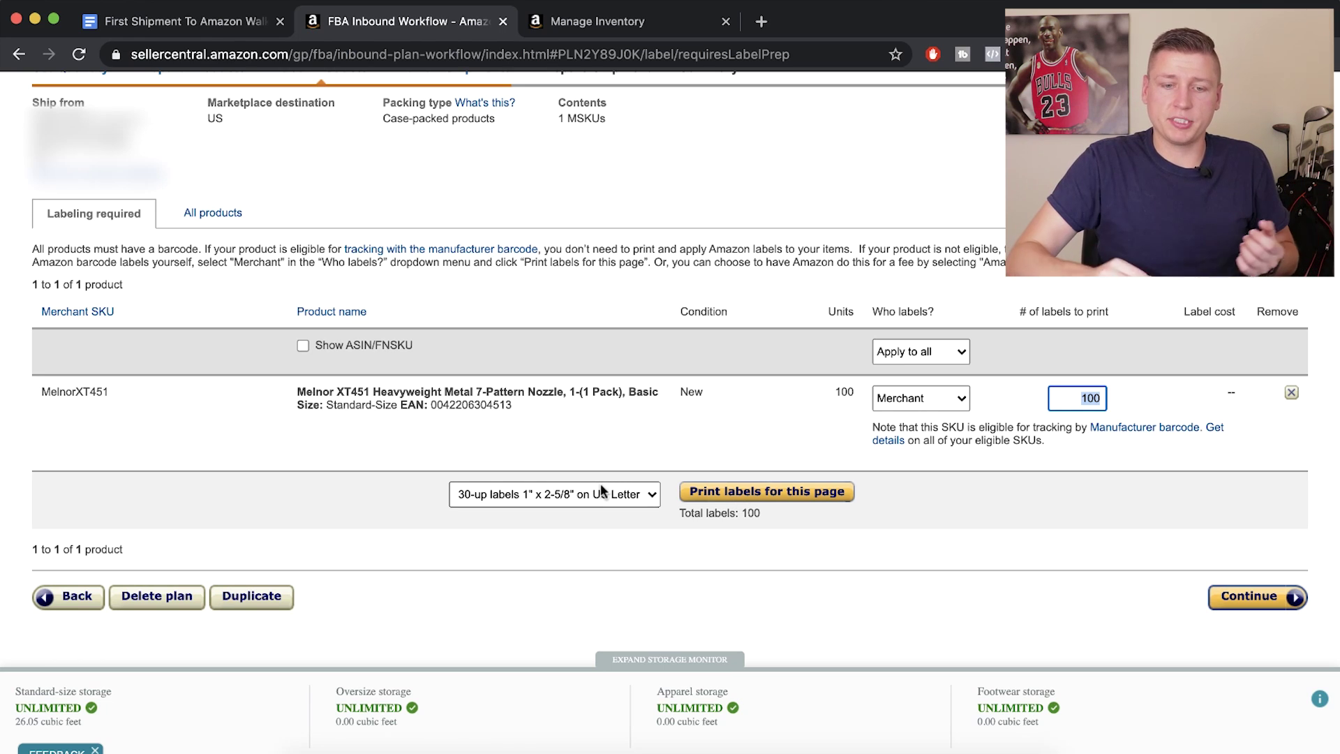
click(563, 495)
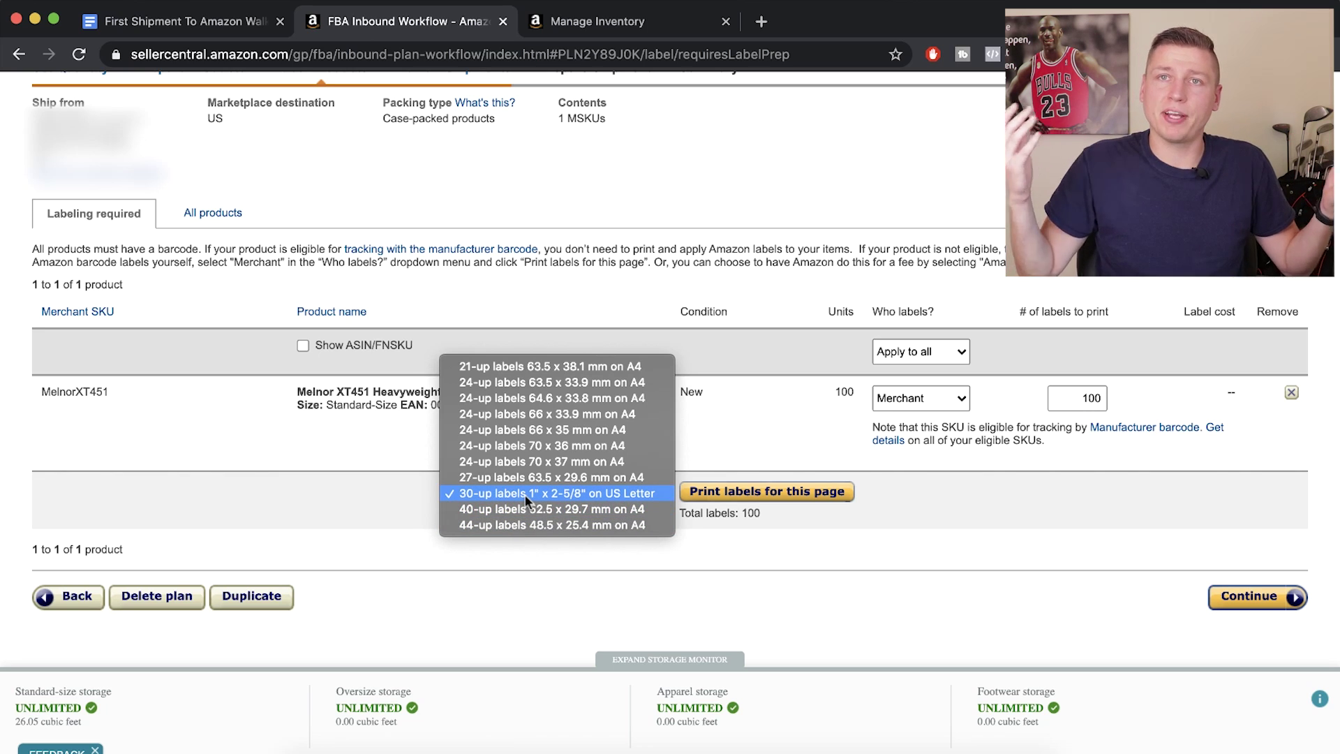
click(734, 450)
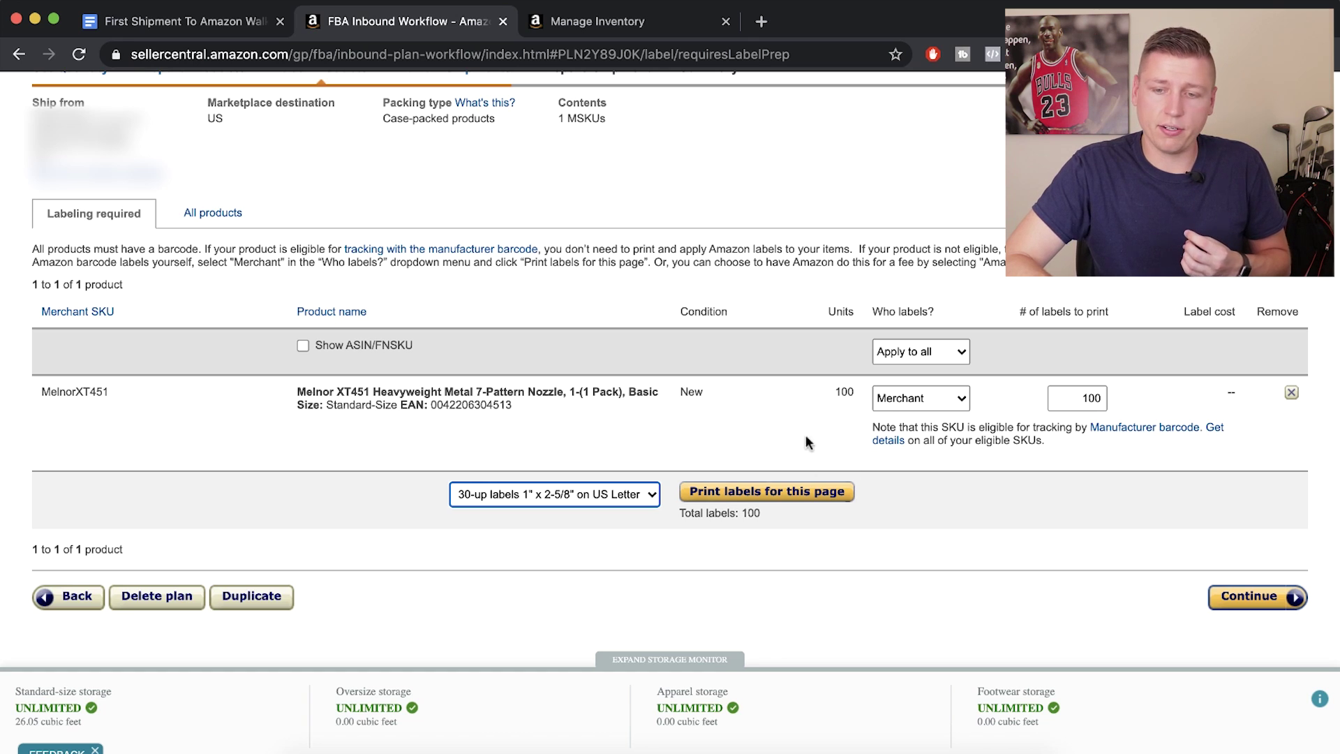
click(1242, 596)
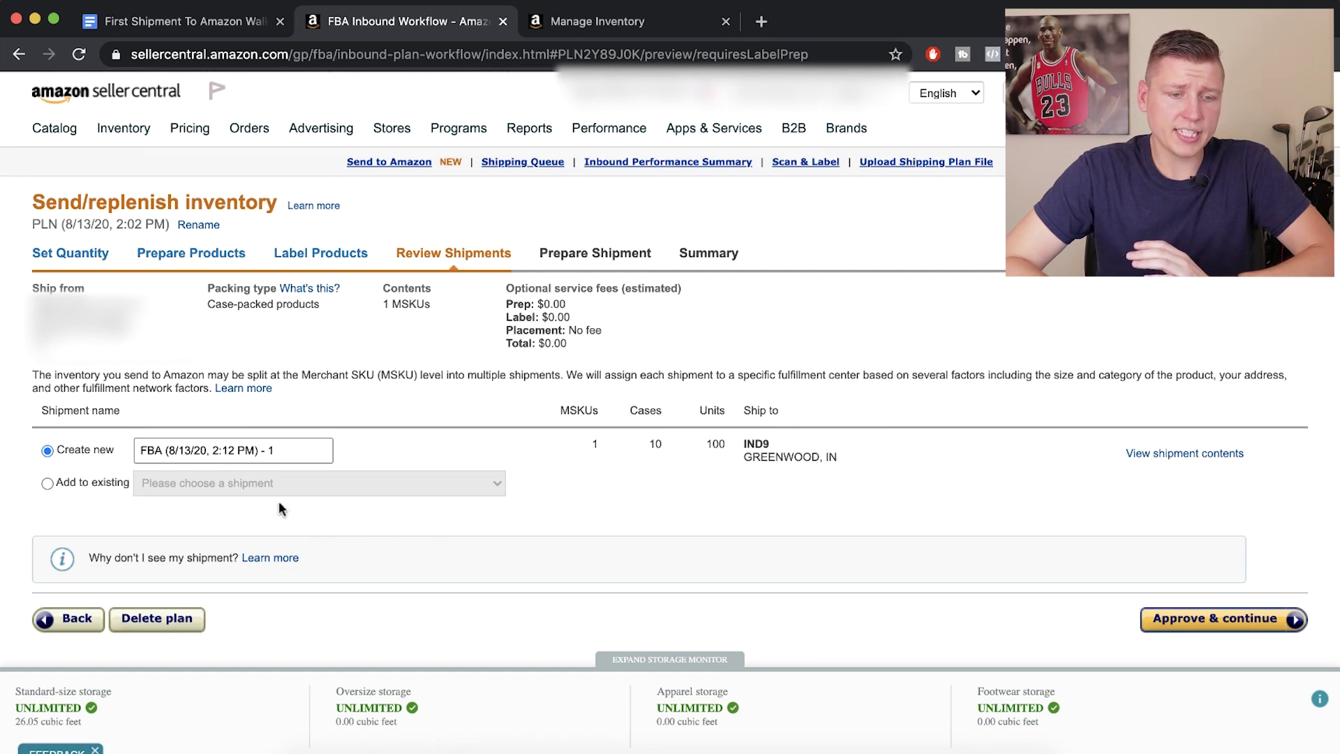
Step: Replace the default shipment name with '100 Hose Nozzles 08/13'
triple_click(250, 452)
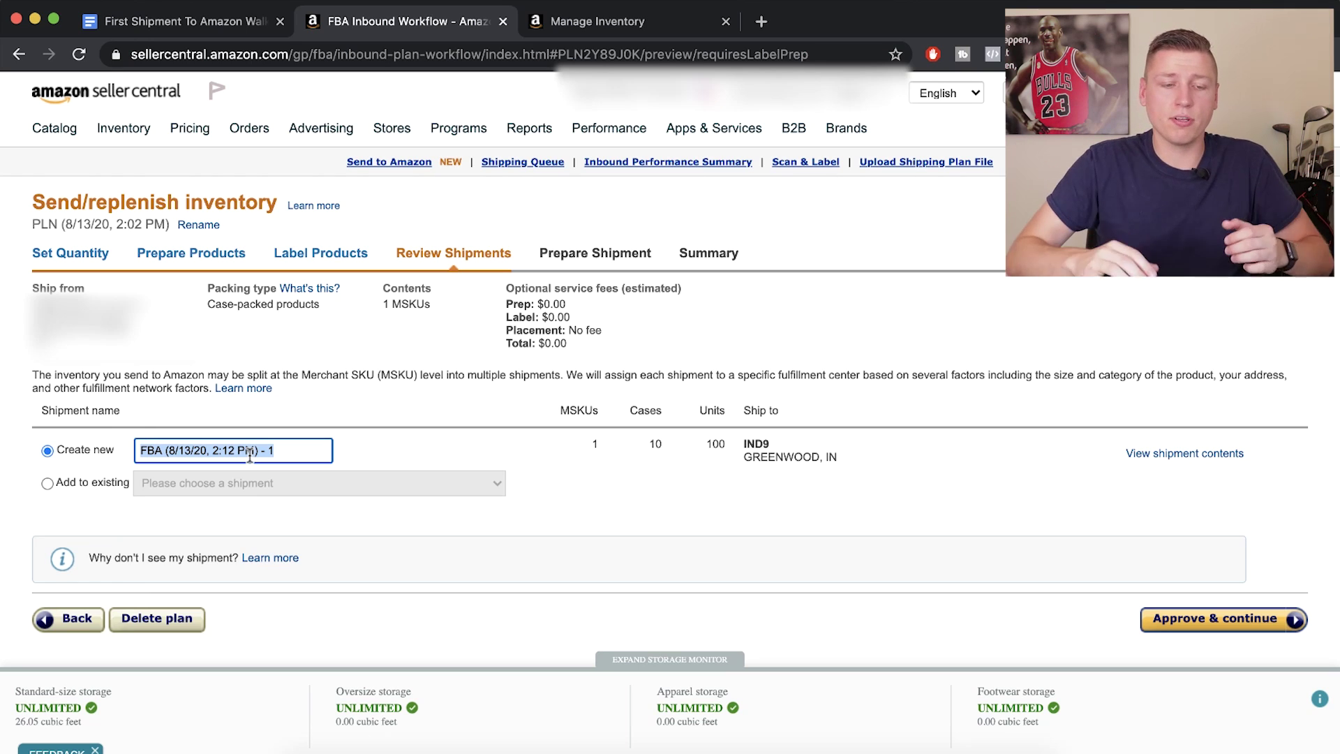
text(1)
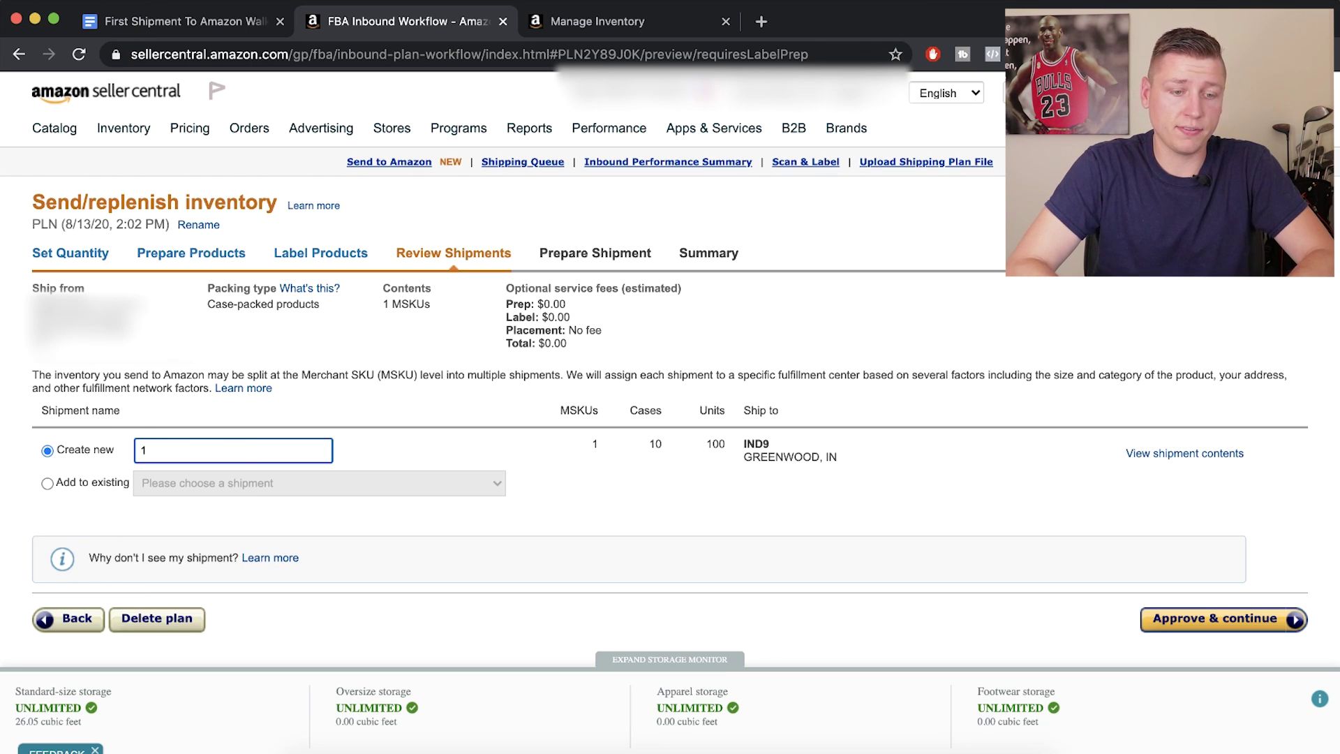
text(00 )
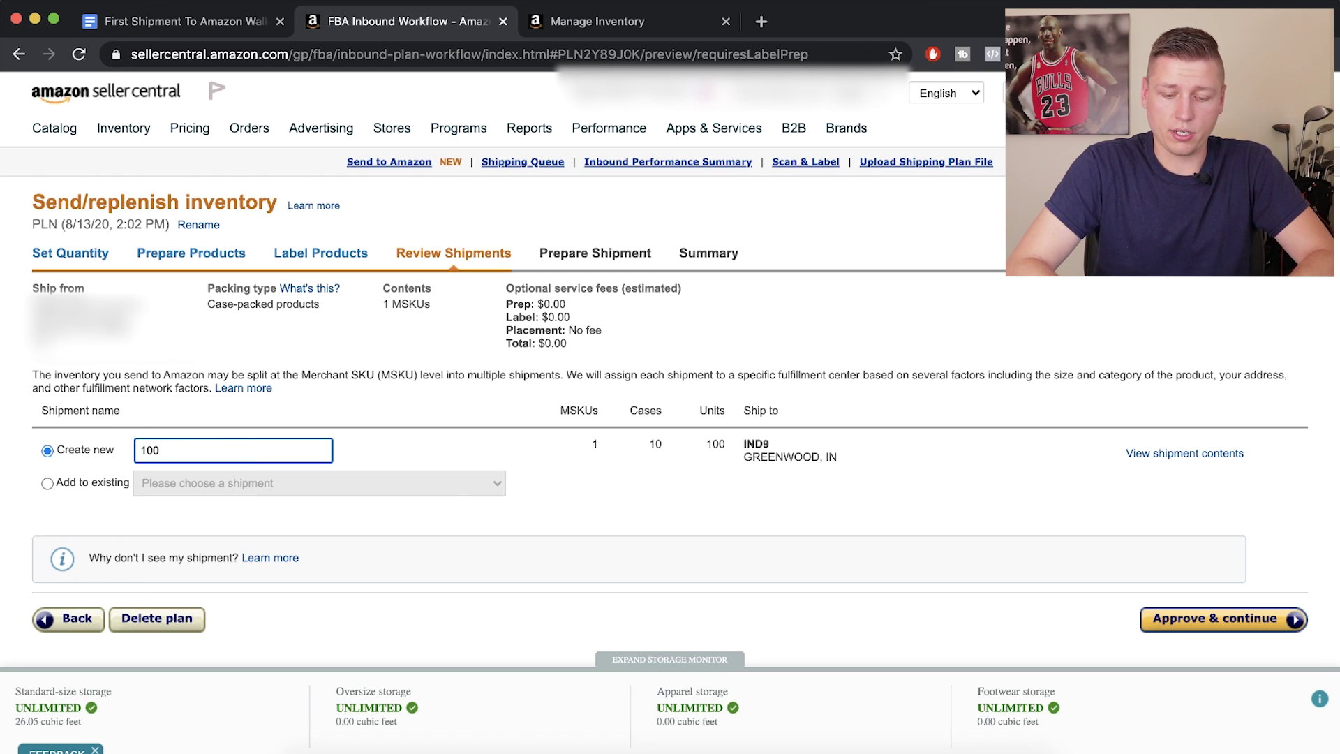
text(Hose )
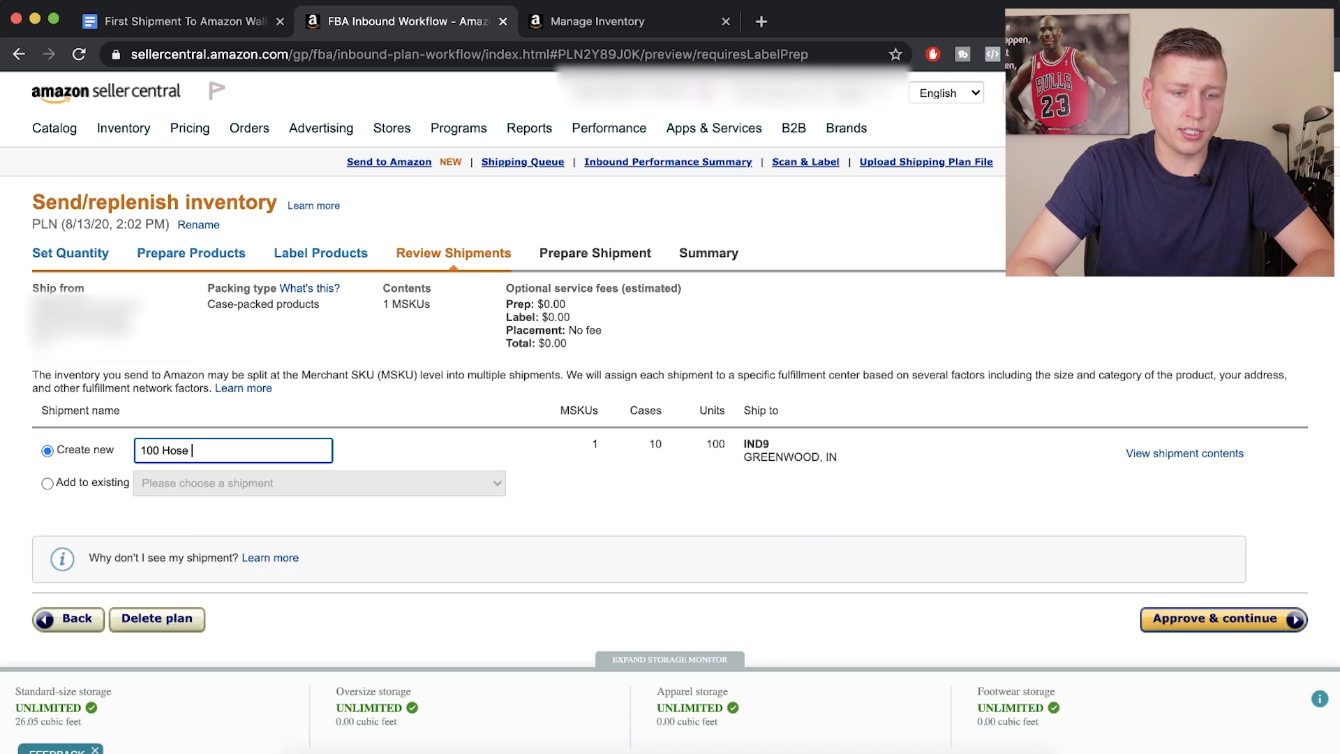
text(Nozzles )
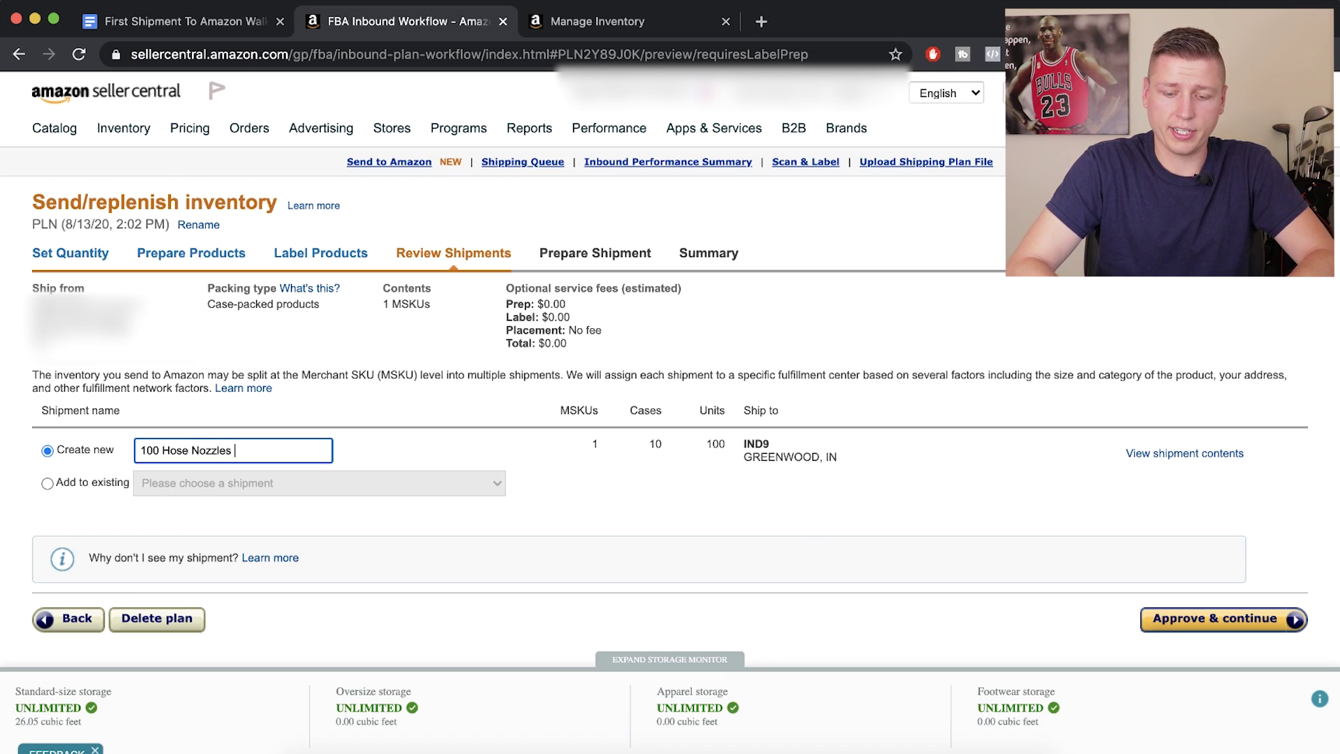
text(*SE)
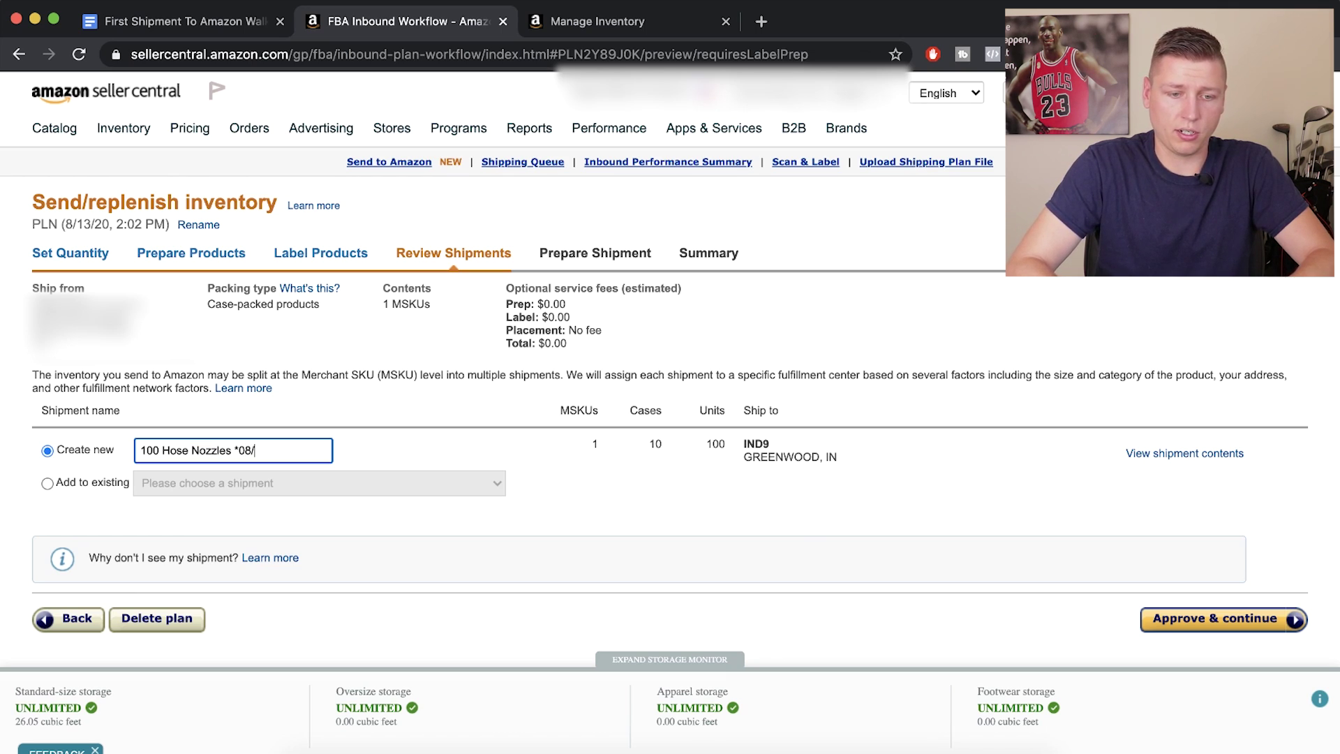
key(BackSpace)
key(BackSpace)
key(BackSpace)
text(08)
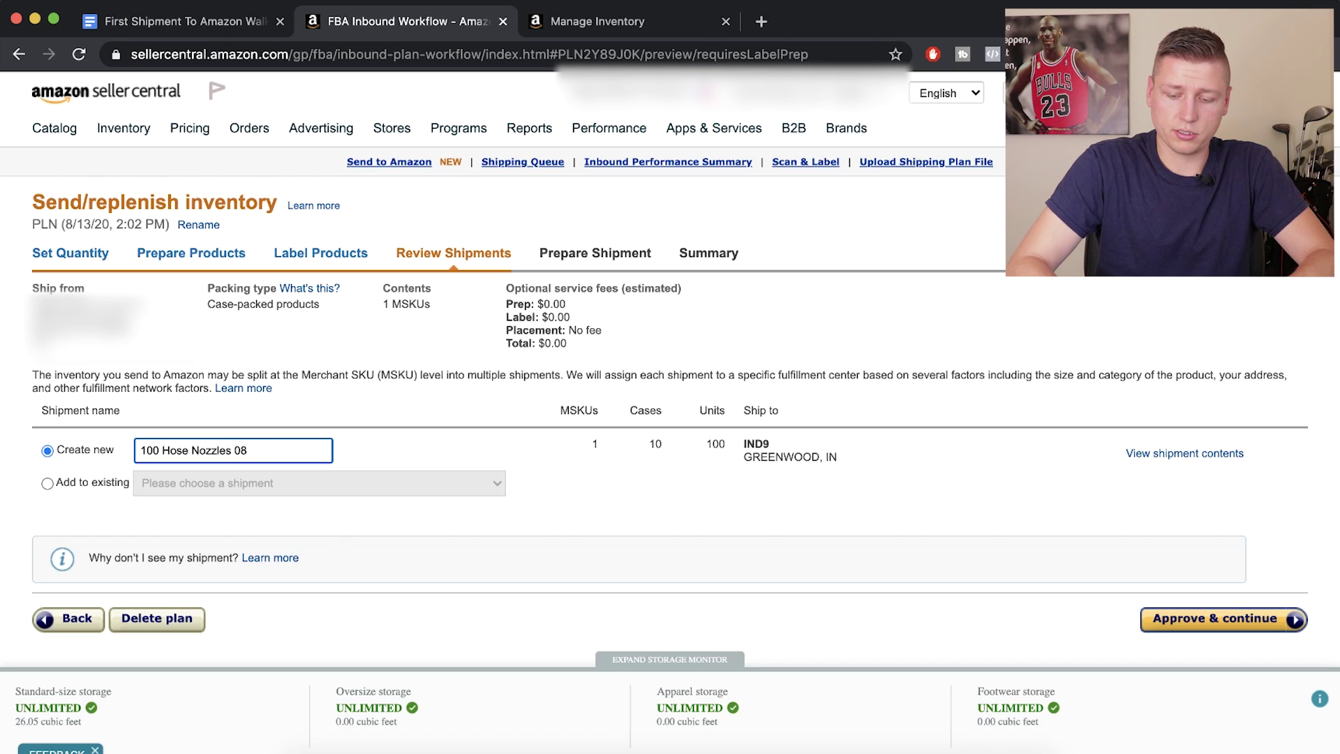
text(/13)
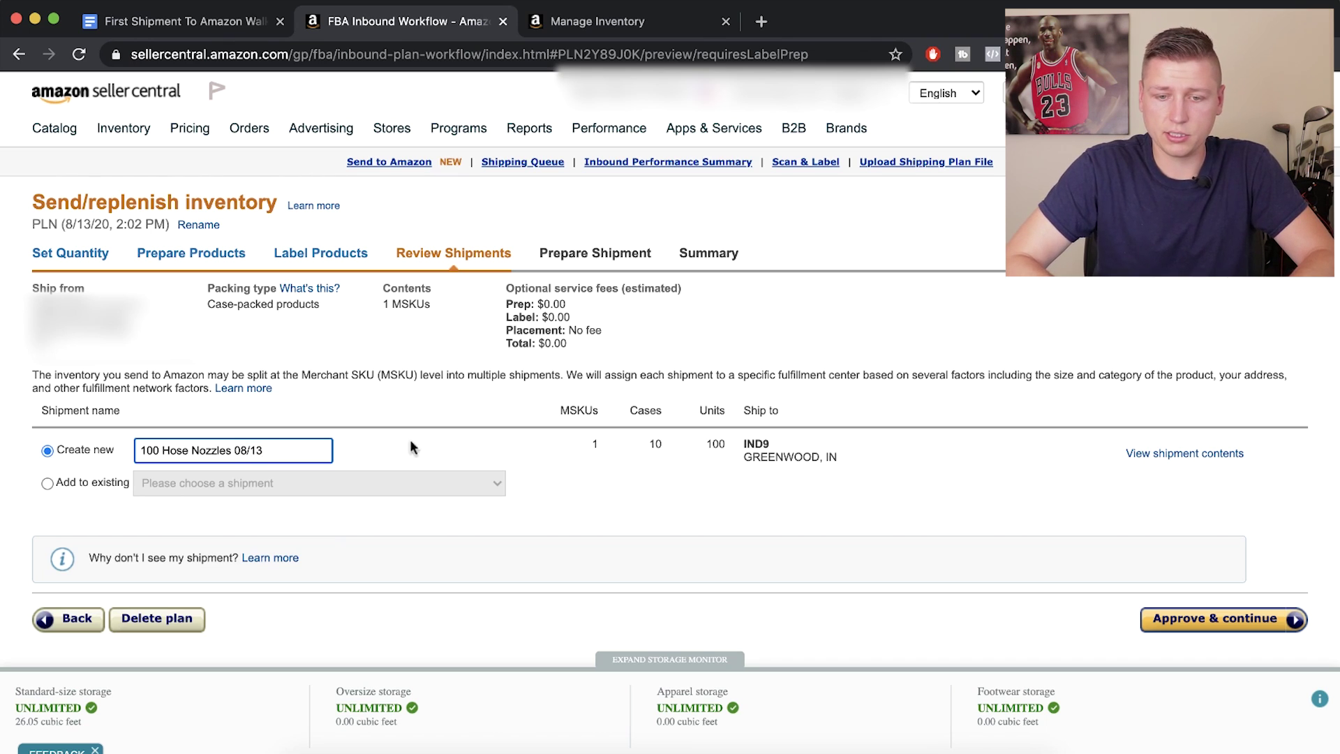
click(744, 446)
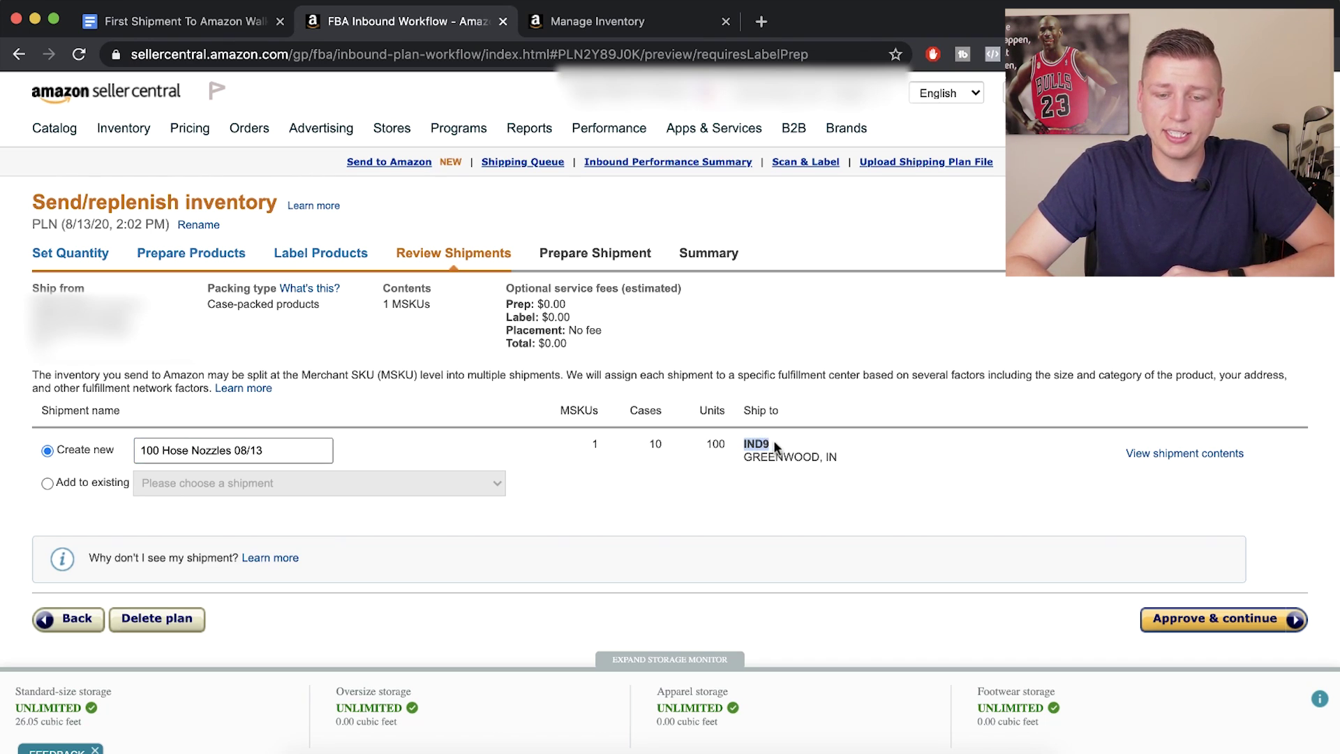
Step: Approve the plan creating the IND9 shipment, then begin working on the new shipment
drag(745, 452, 838, 454)
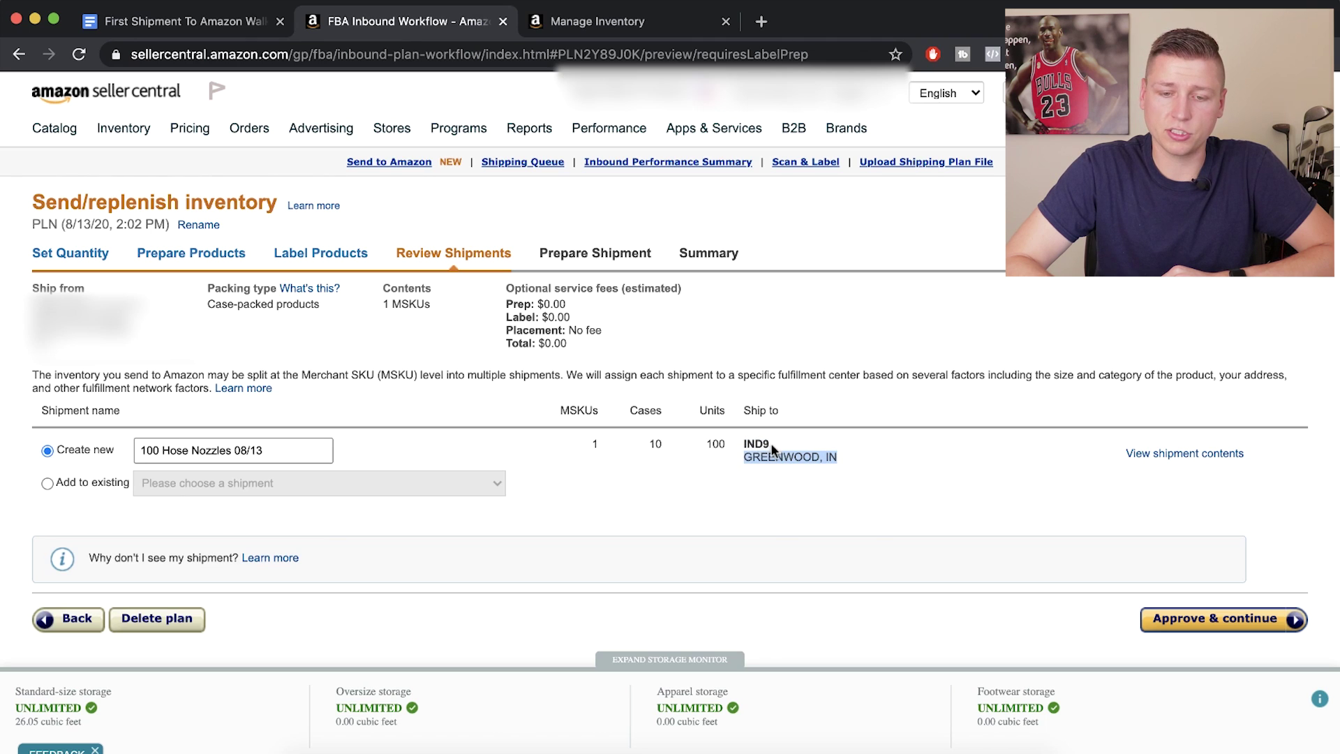
double_click(745, 446)
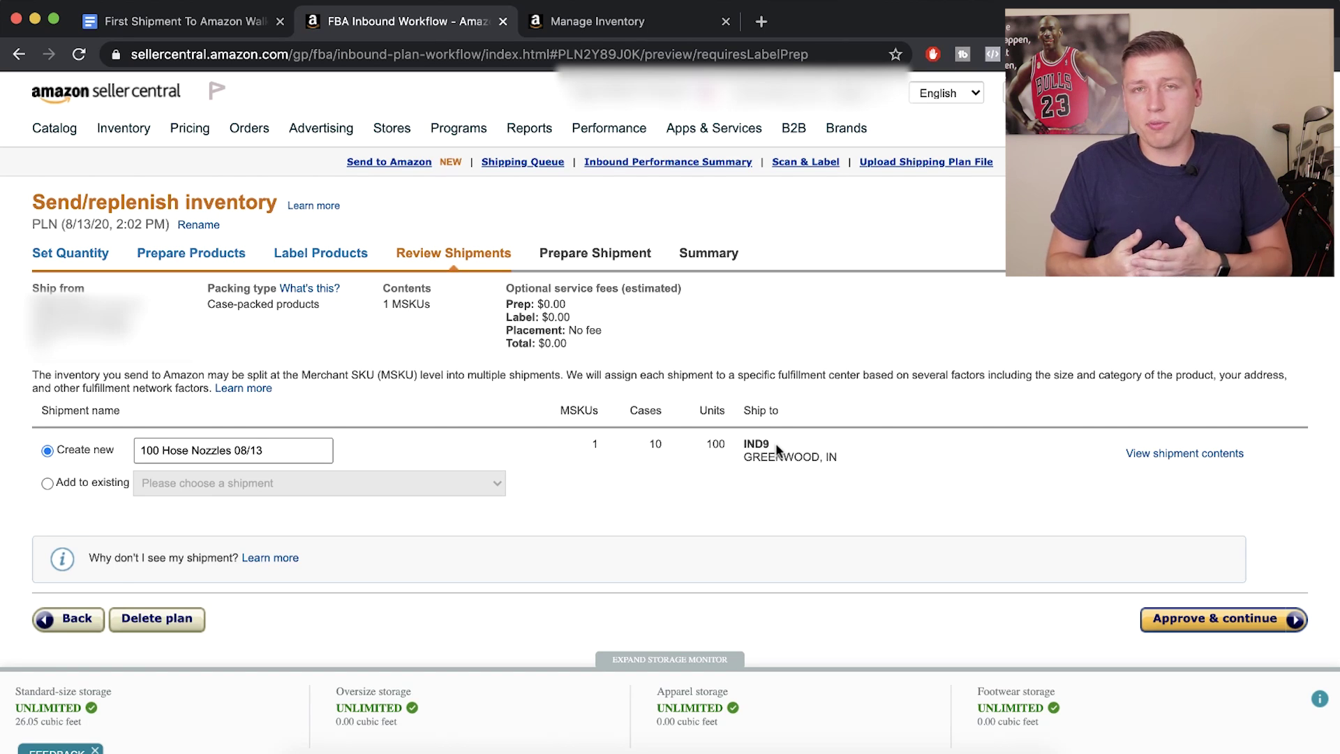
drag(776, 442, 740, 443)
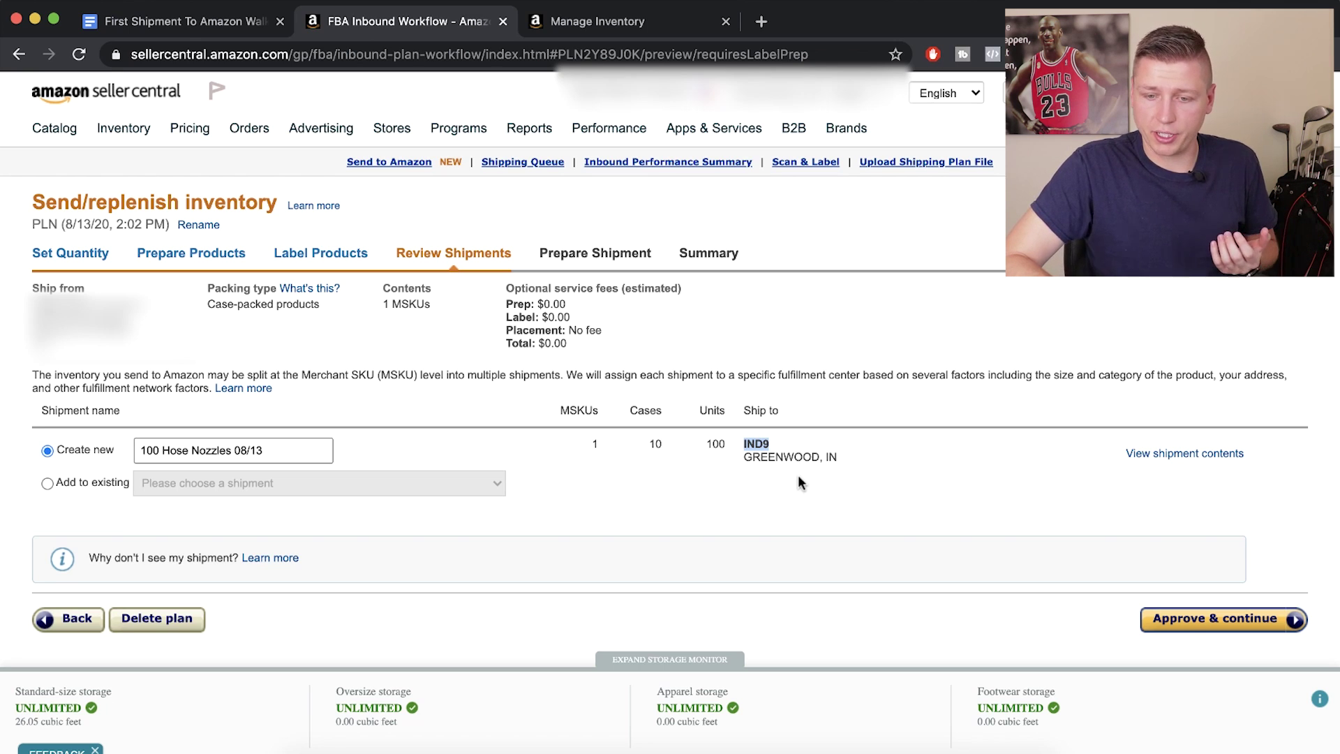
click(1171, 618)
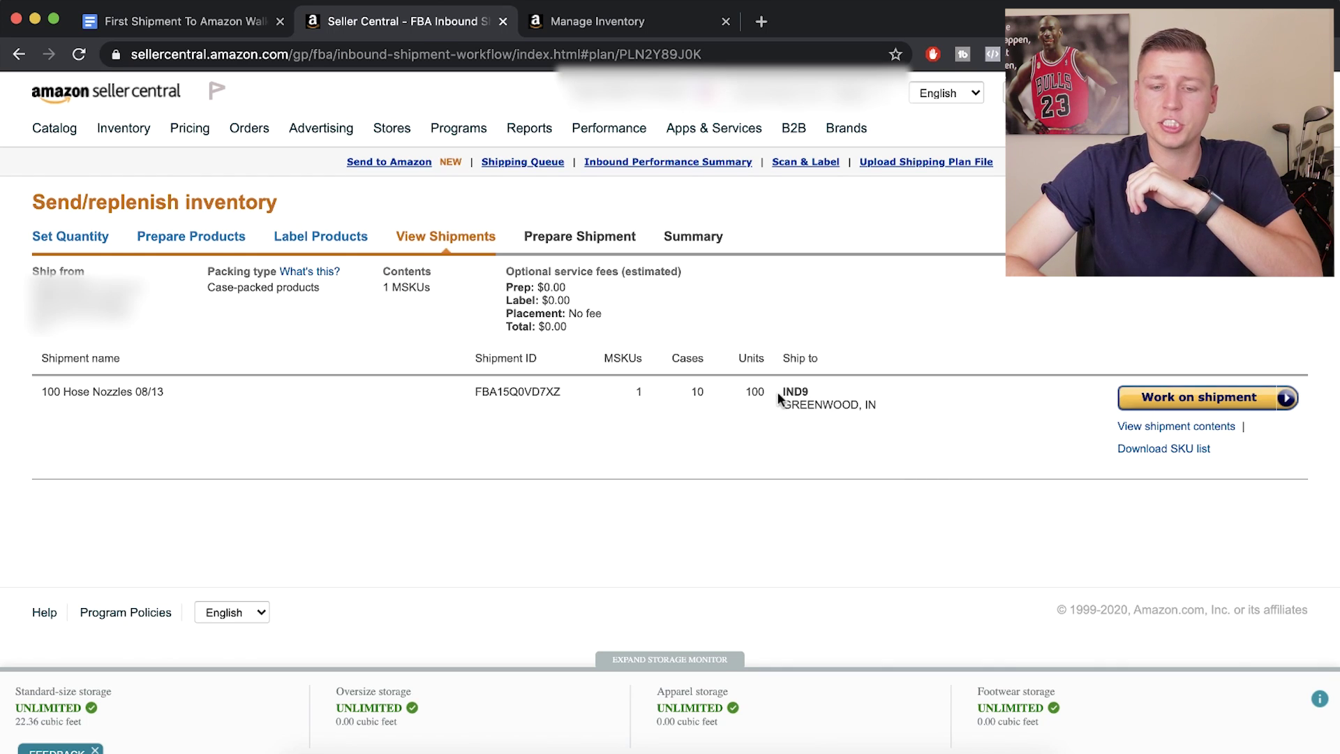
drag(780, 393, 808, 391)
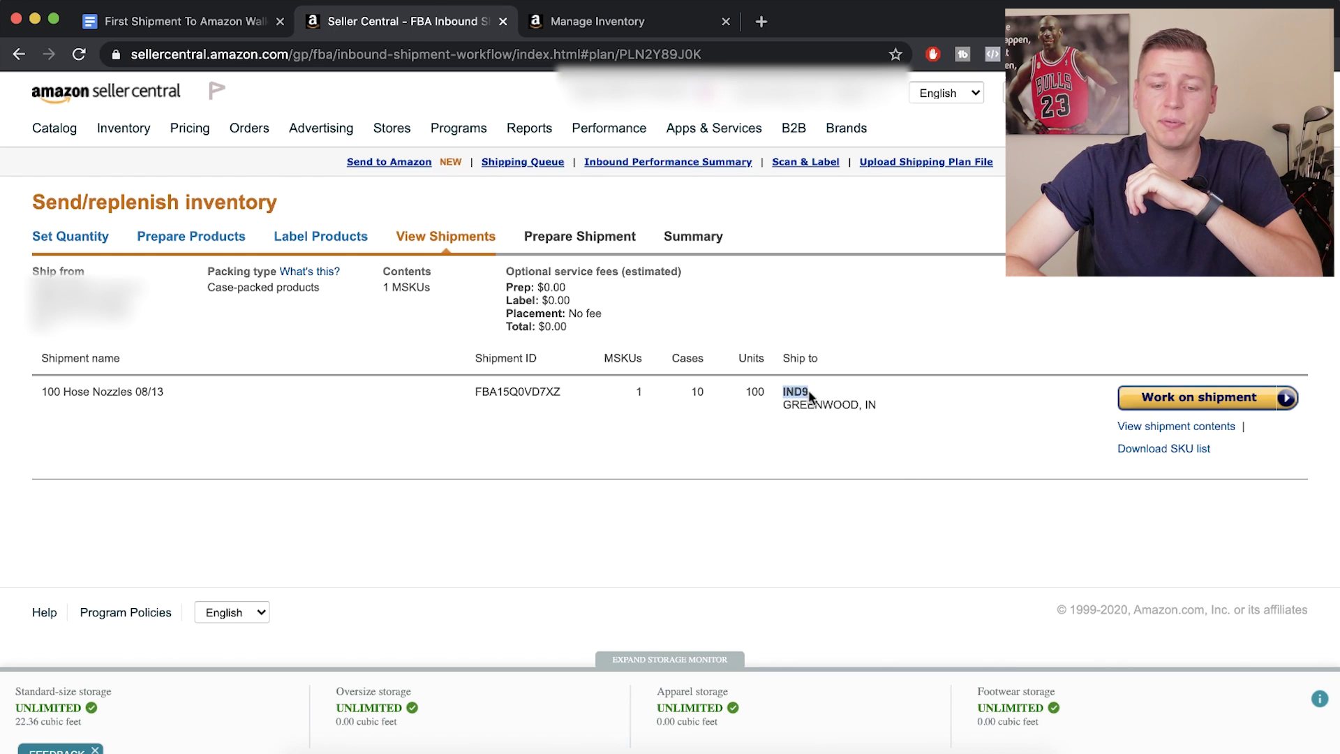
click(1134, 399)
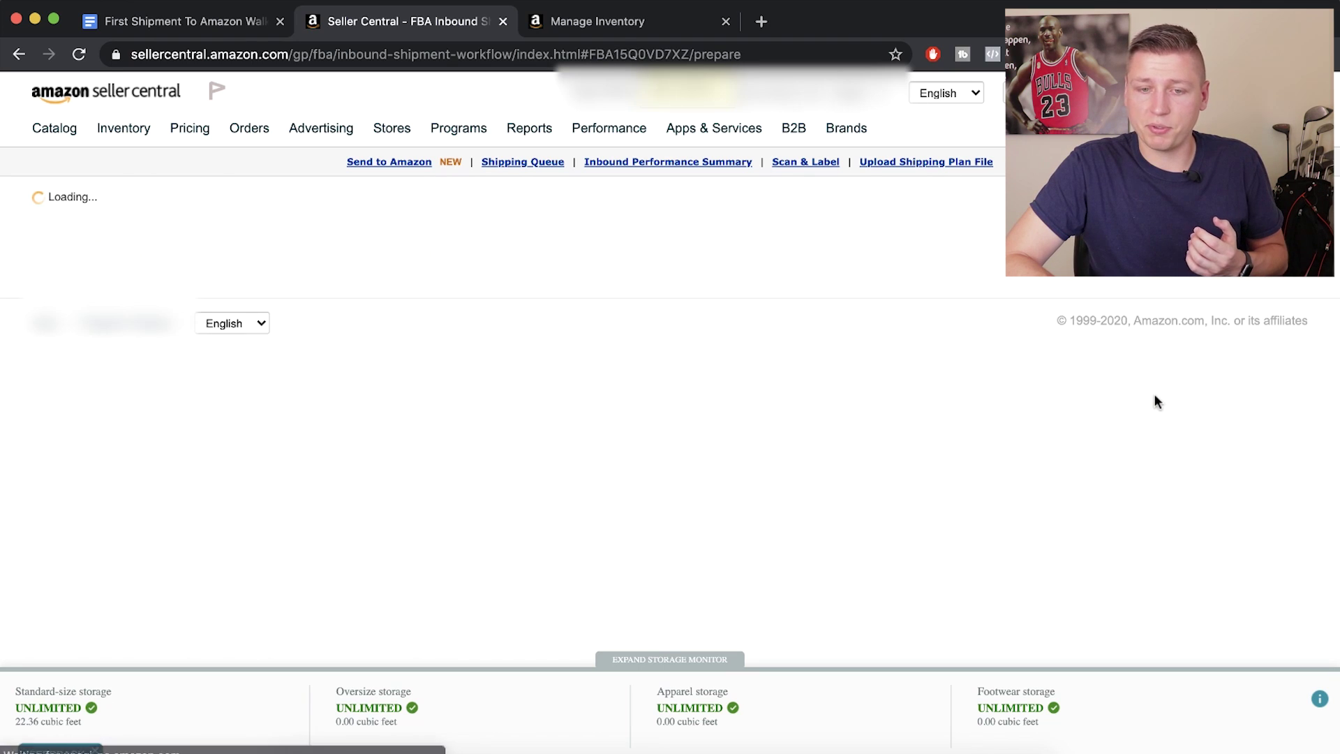
scroll(912, 437, down, 3)
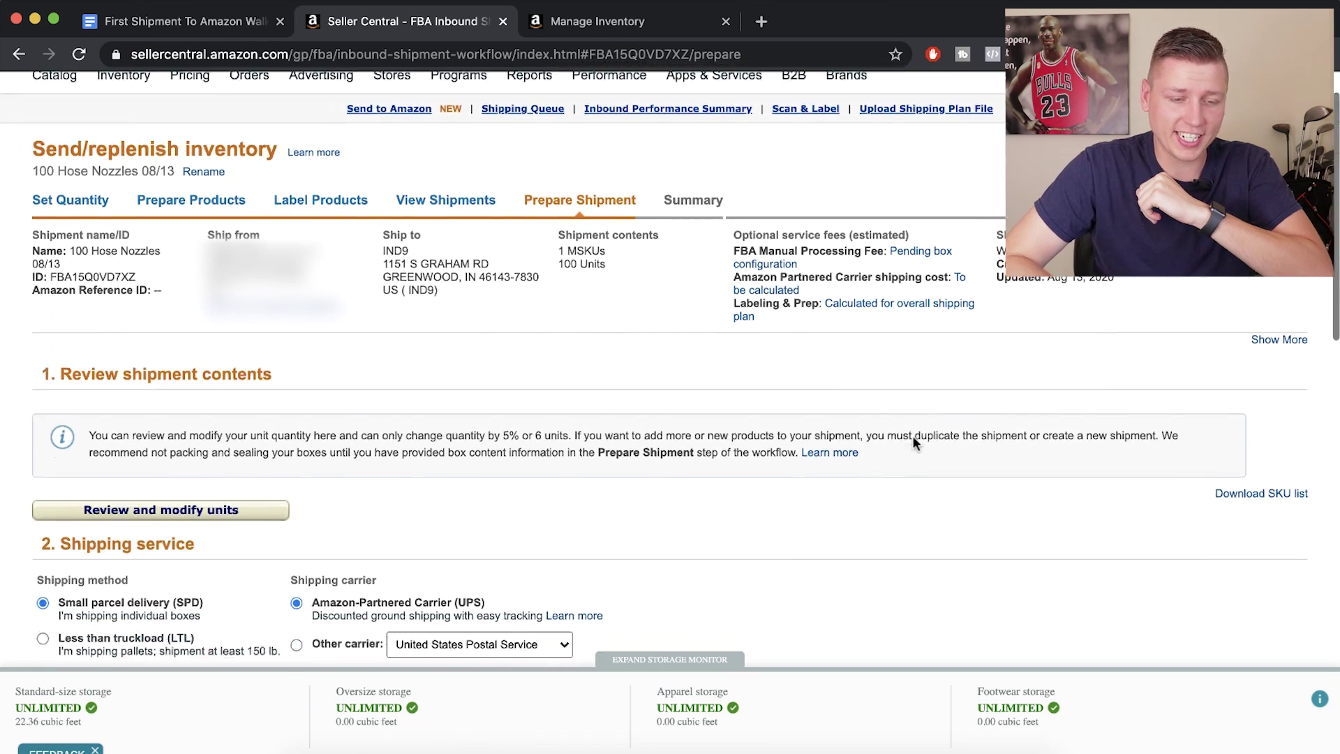
scroll(912, 442, down, 1)
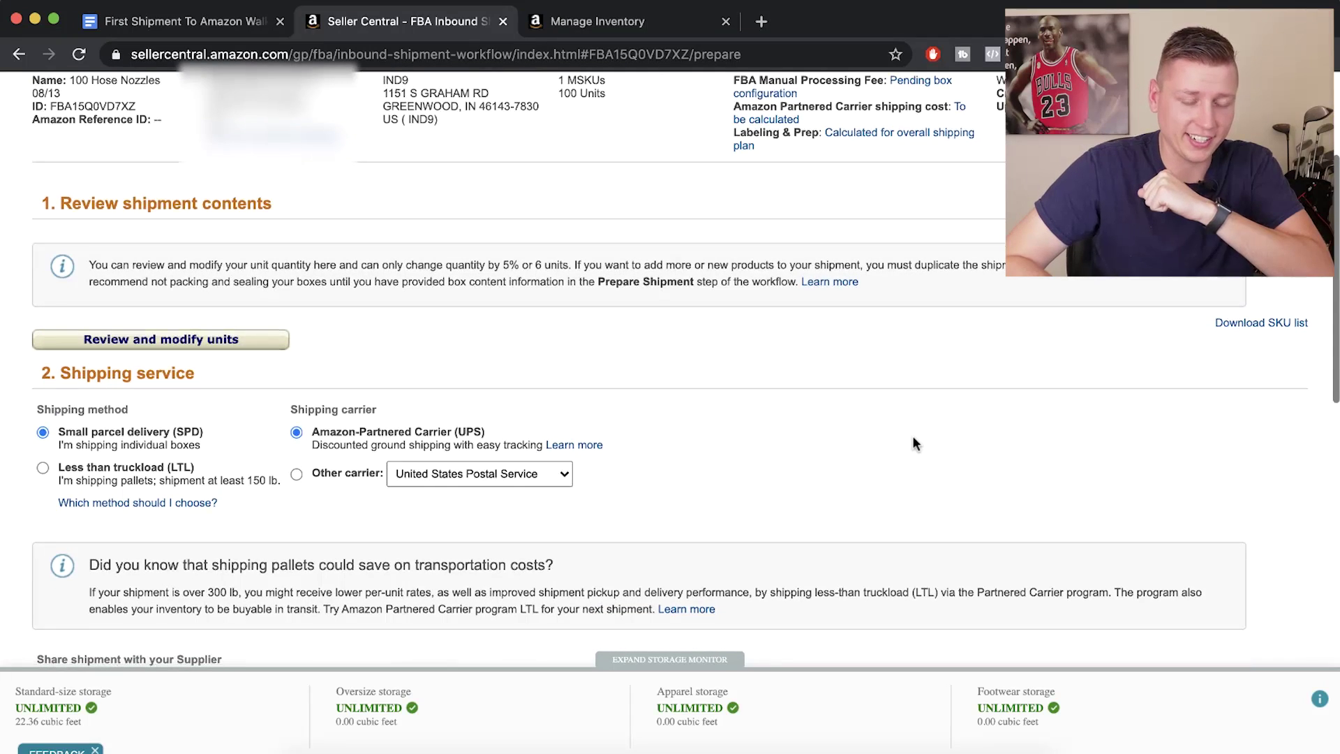
drag(36, 370, 169, 395)
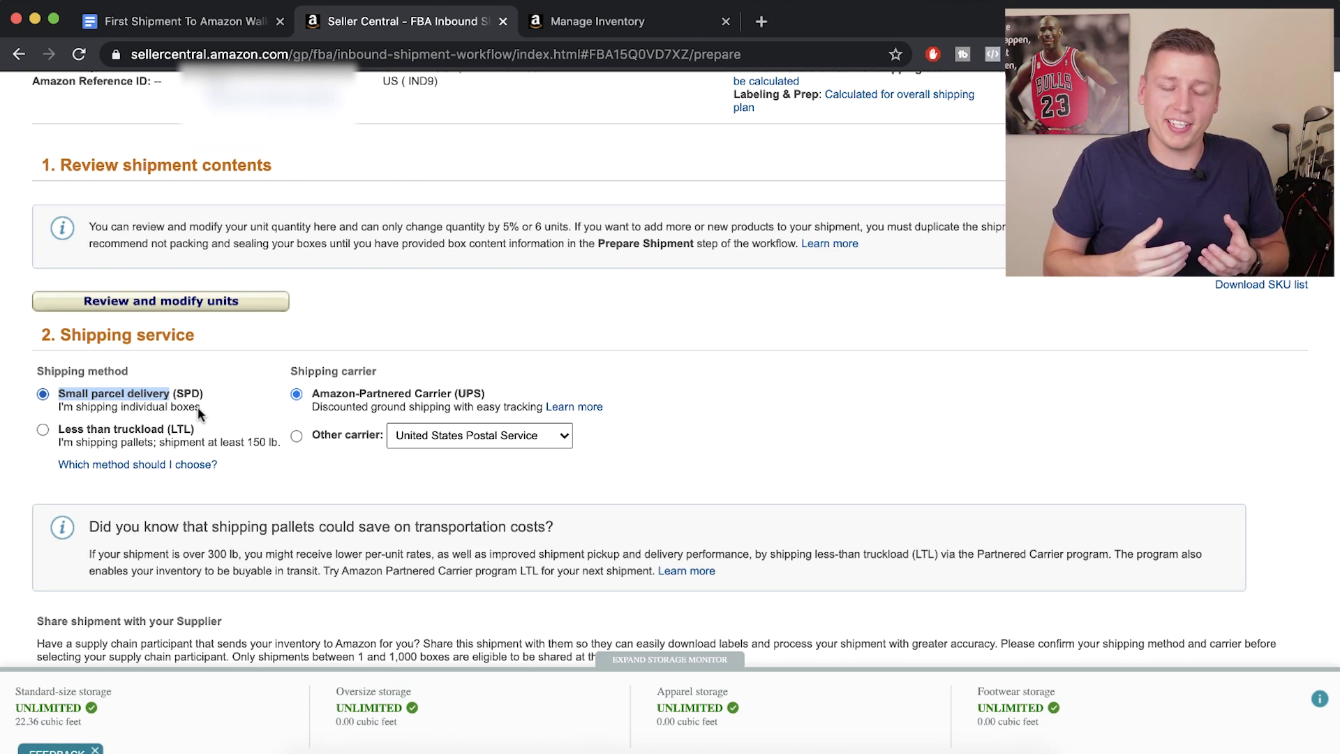
drag(57, 419, 162, 425)
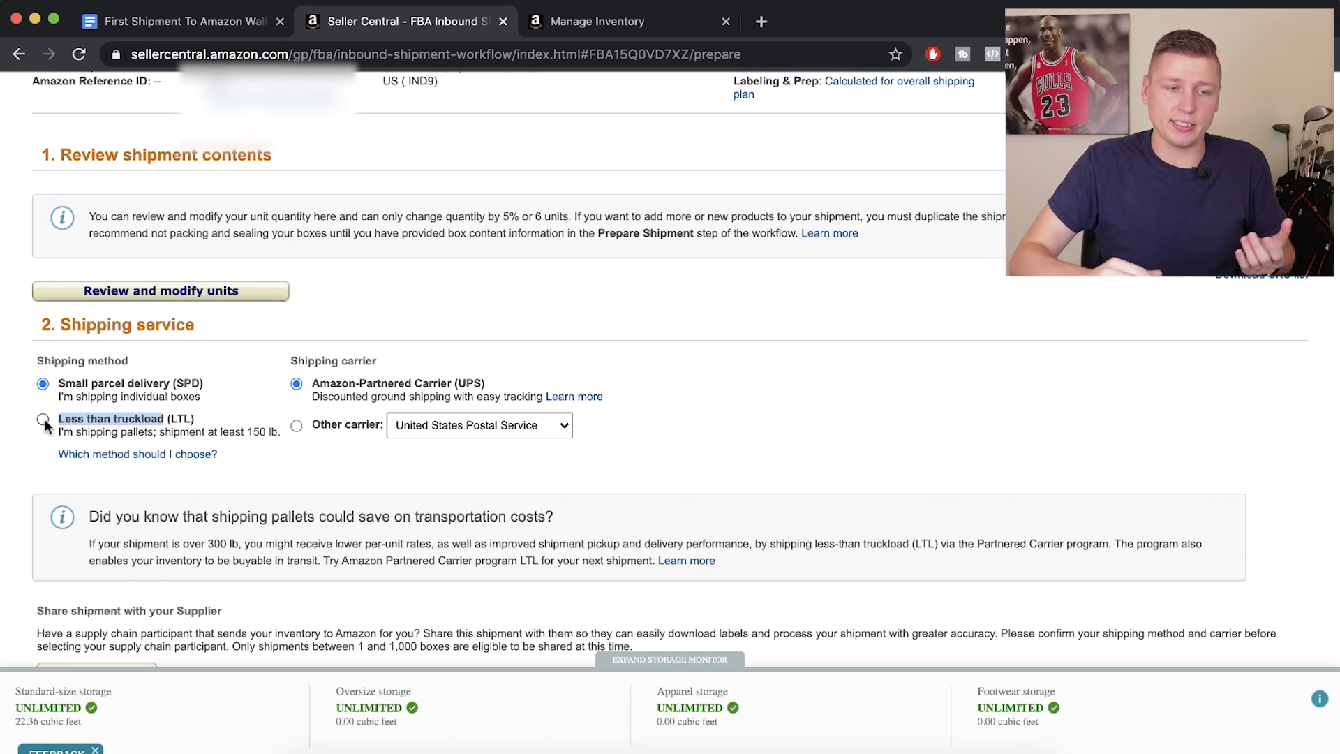
drag(58, 383, 164, 384)
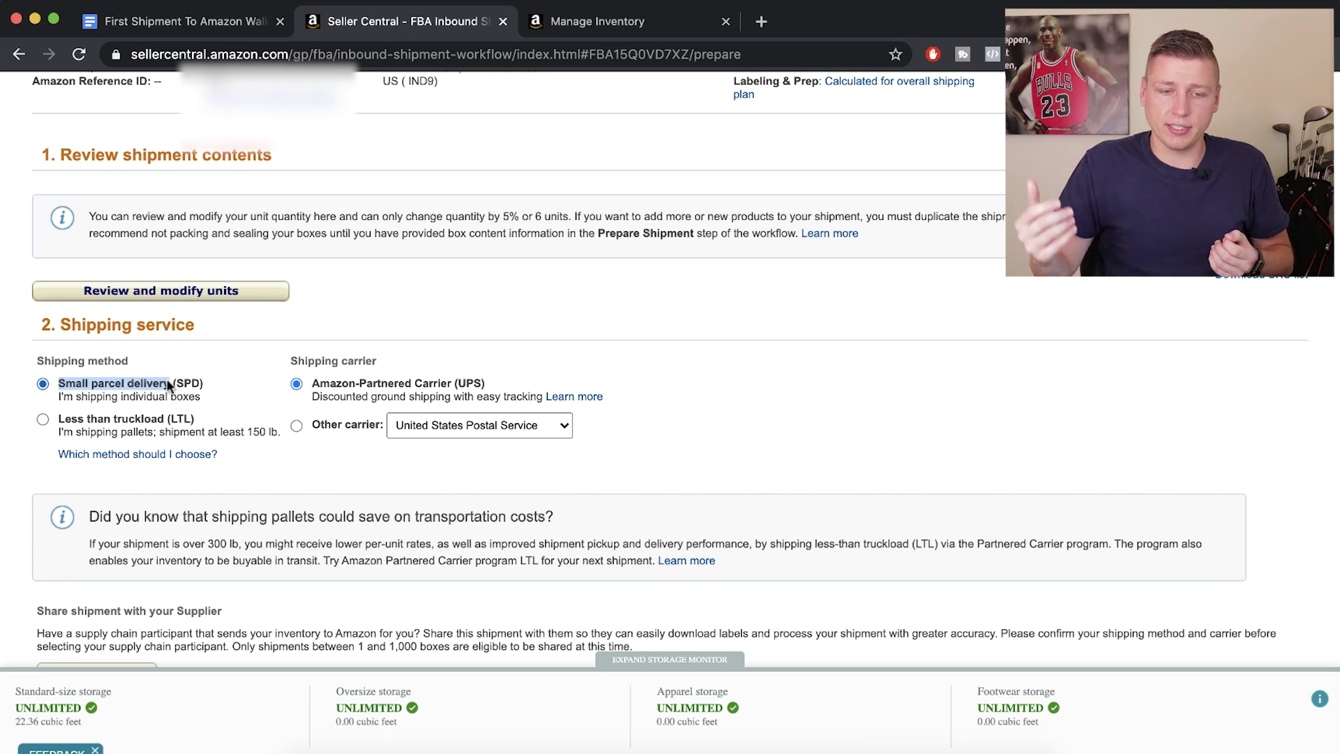
drag(291, 360, 484, 383)
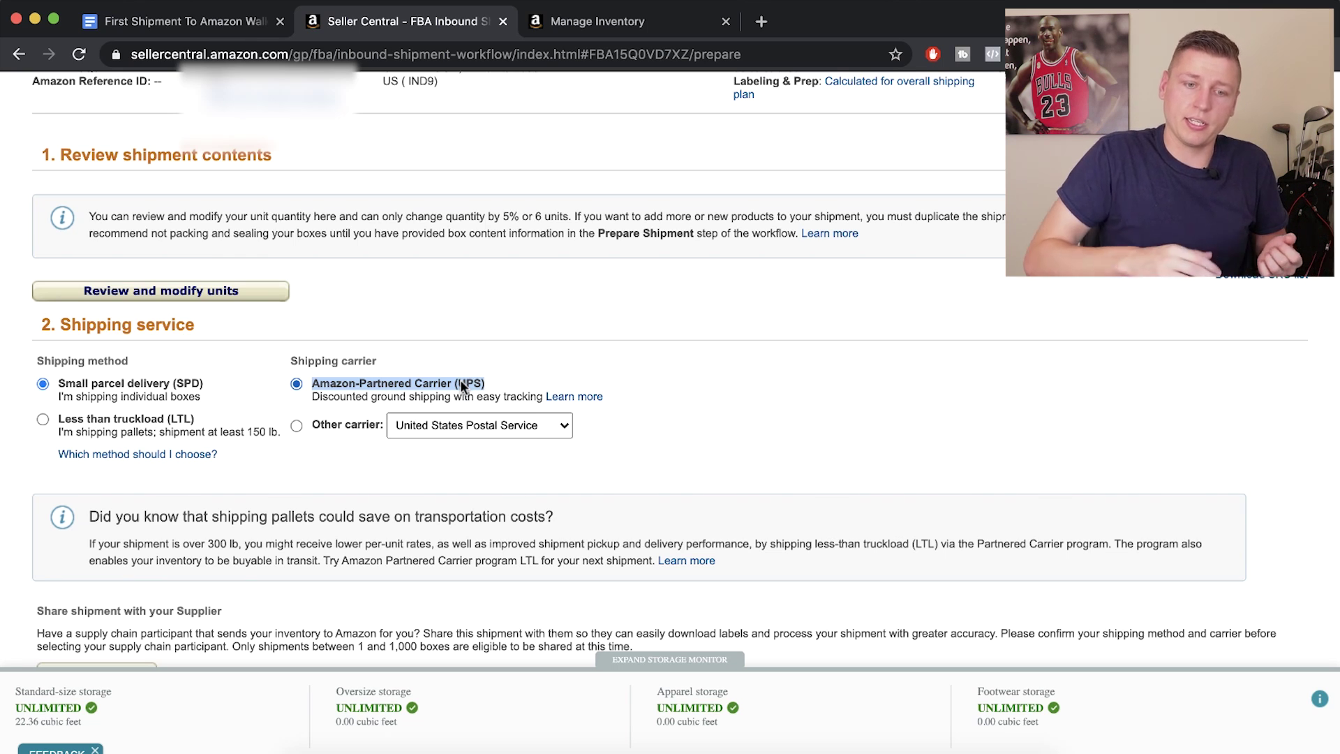
click(413, 424)
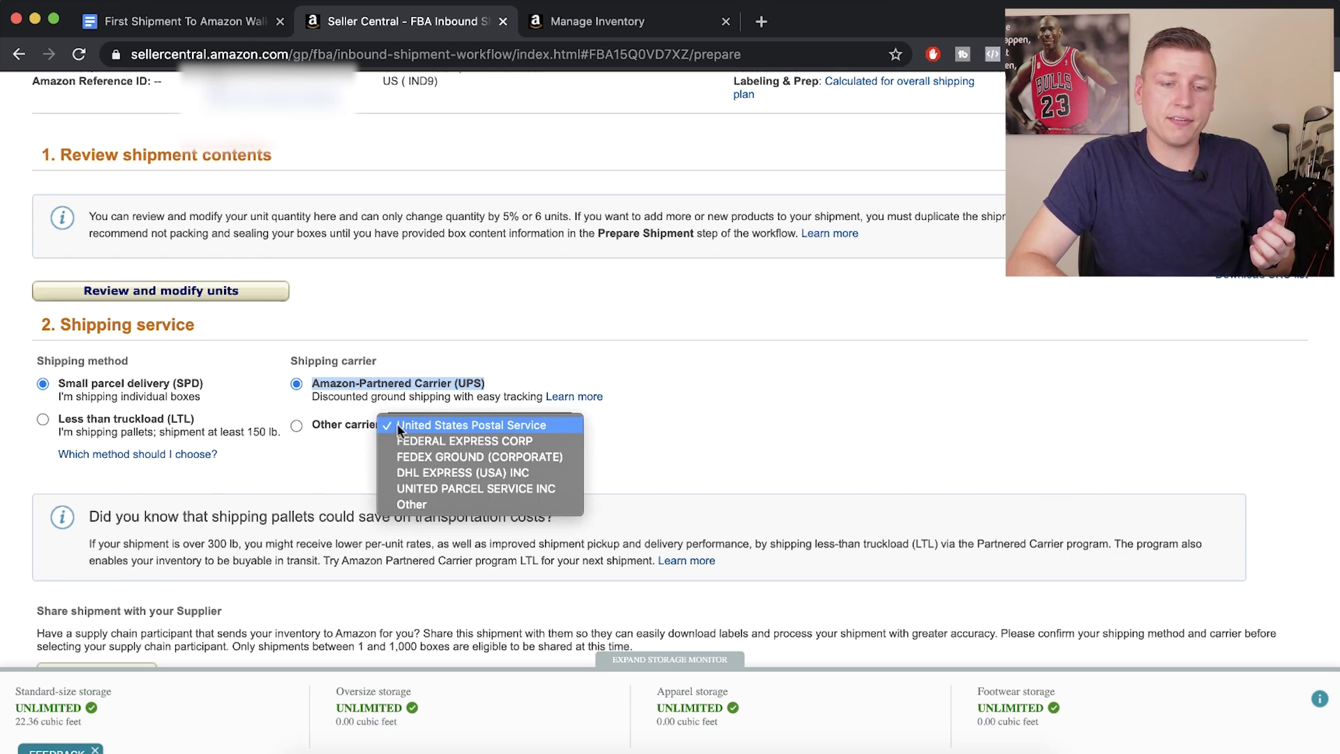
click(293, 427)
click(296, 425)
click(458, 426)
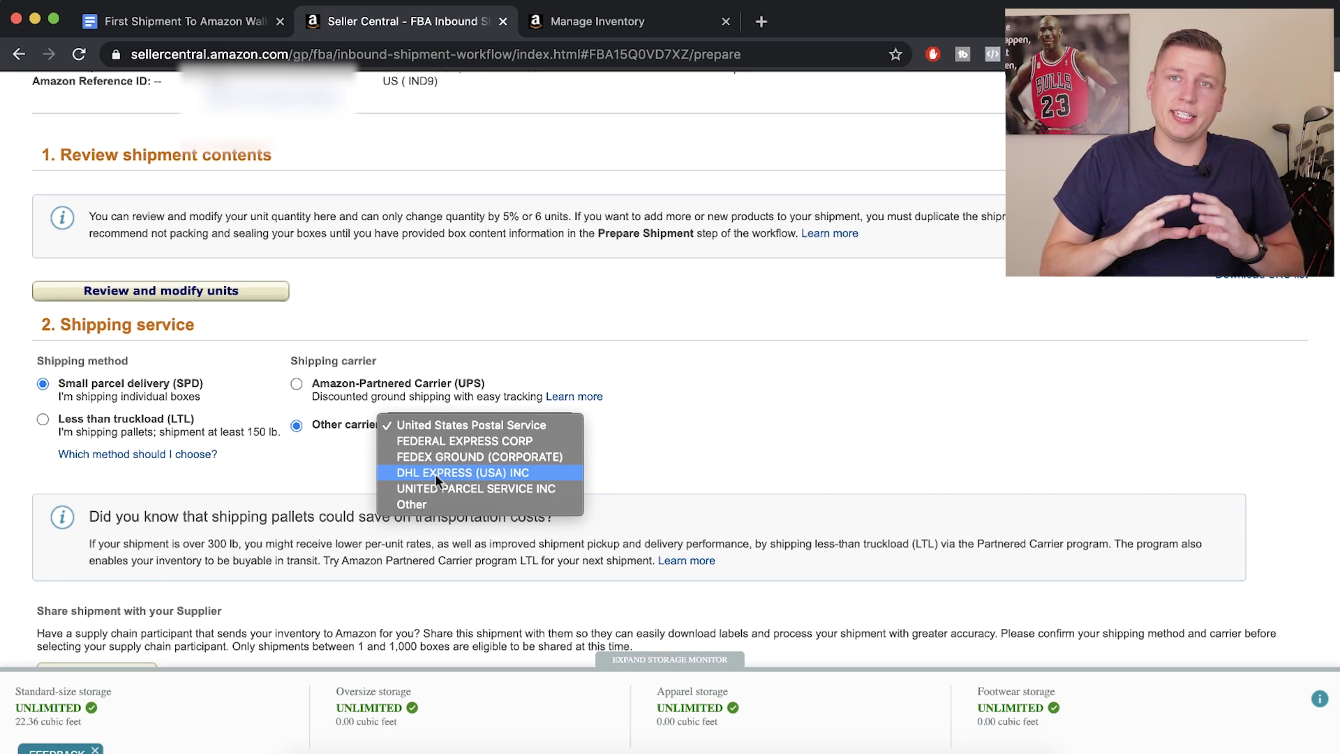
click(296, 384)
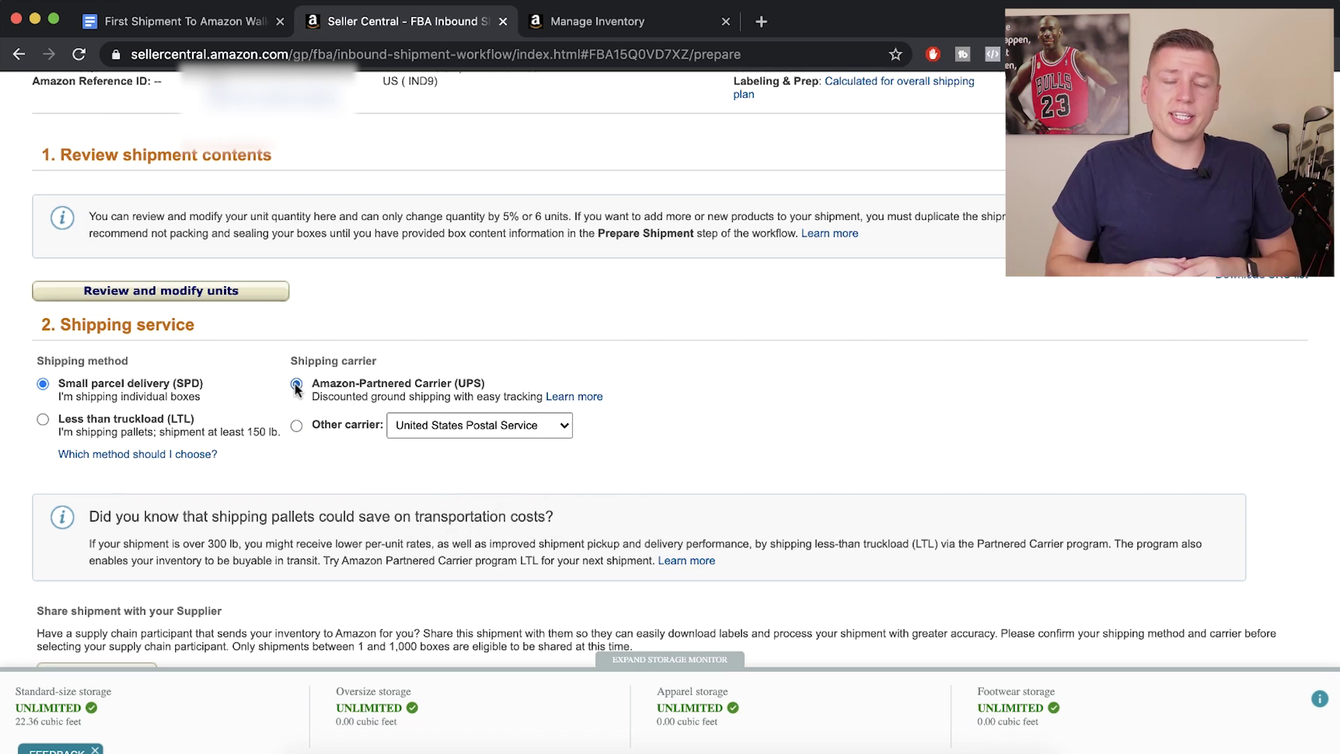
drag(307, 382, 487, 390)
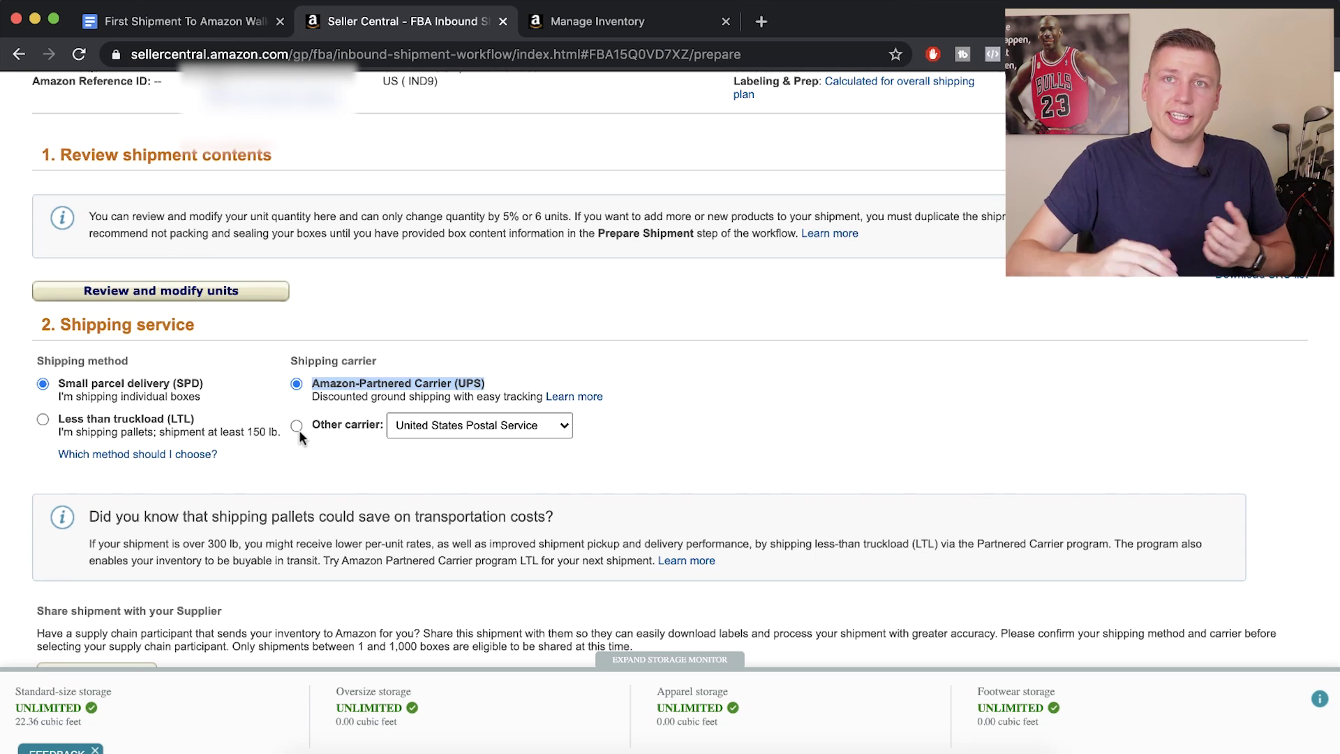
scroll(661, 292, up, 1)
click(661, 292)
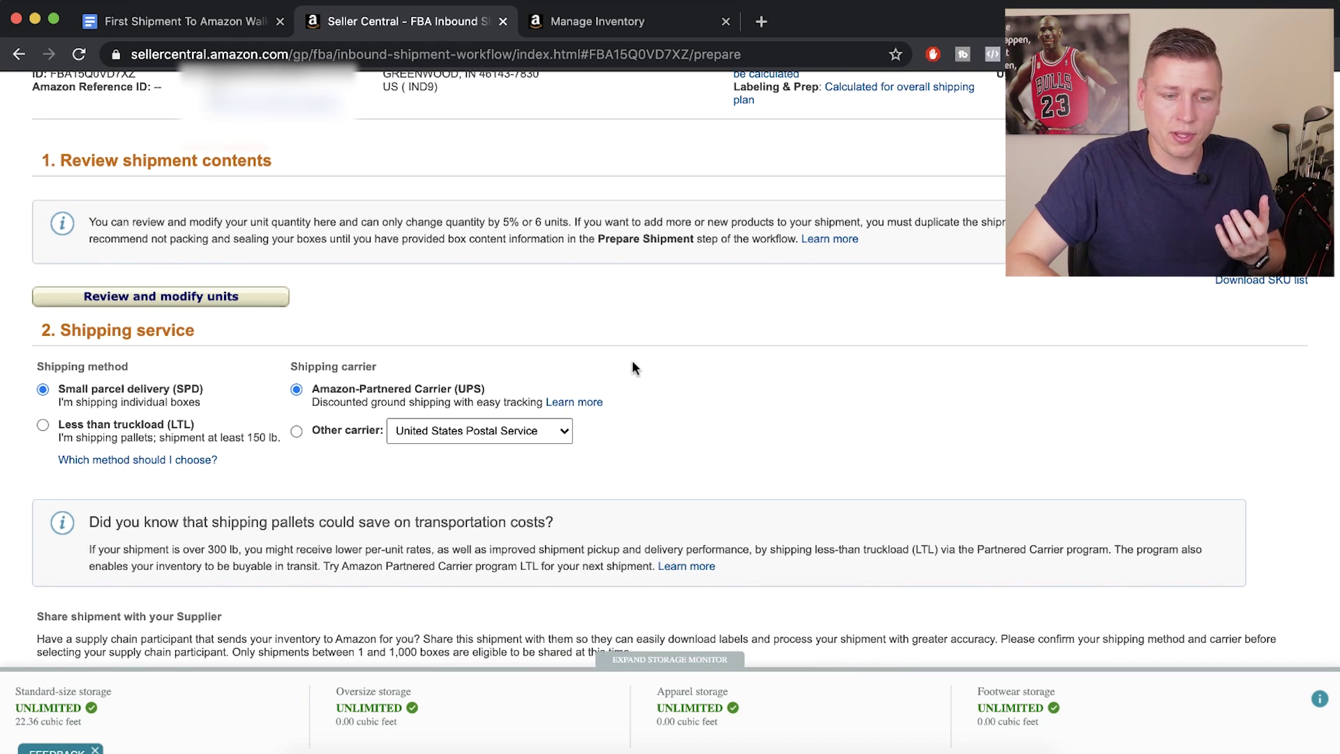
Step: Keep the packing option set to Multiple boxes
scroll(614, 377, down, 6)
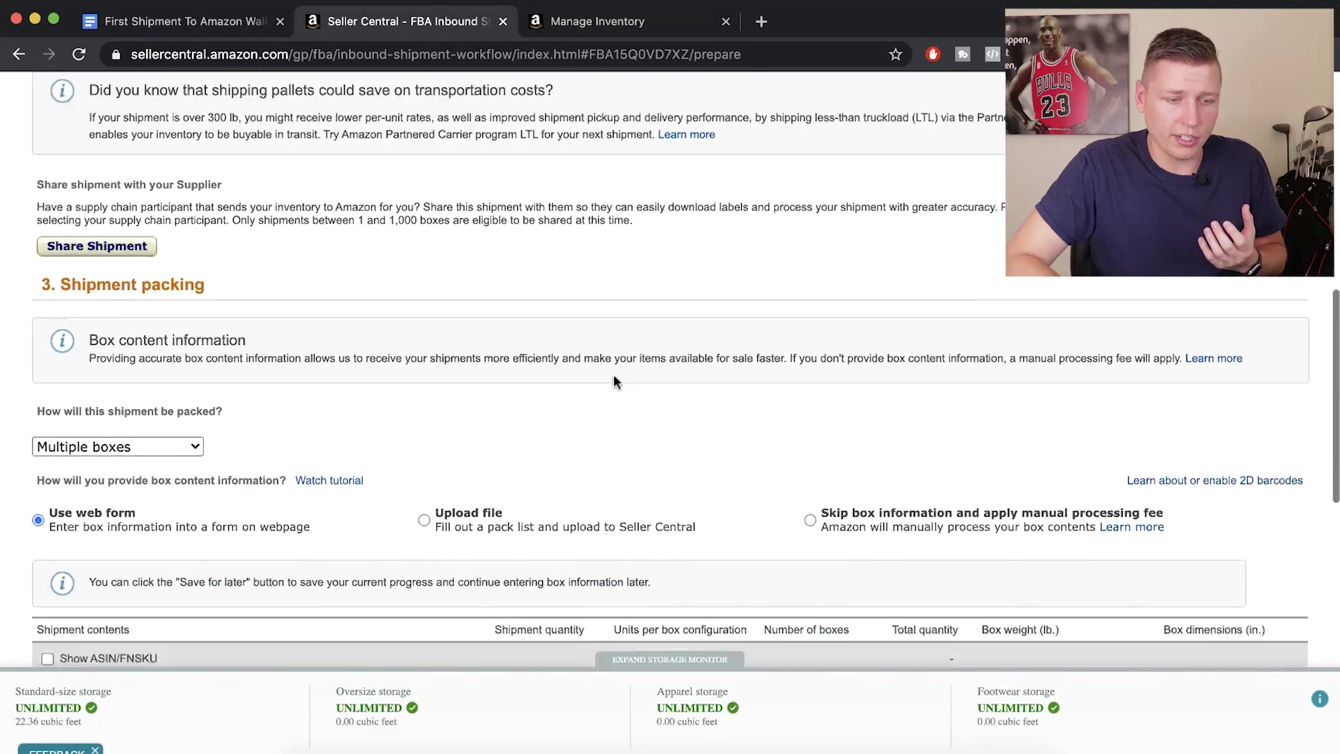
scroll(613, 374, down, 1)
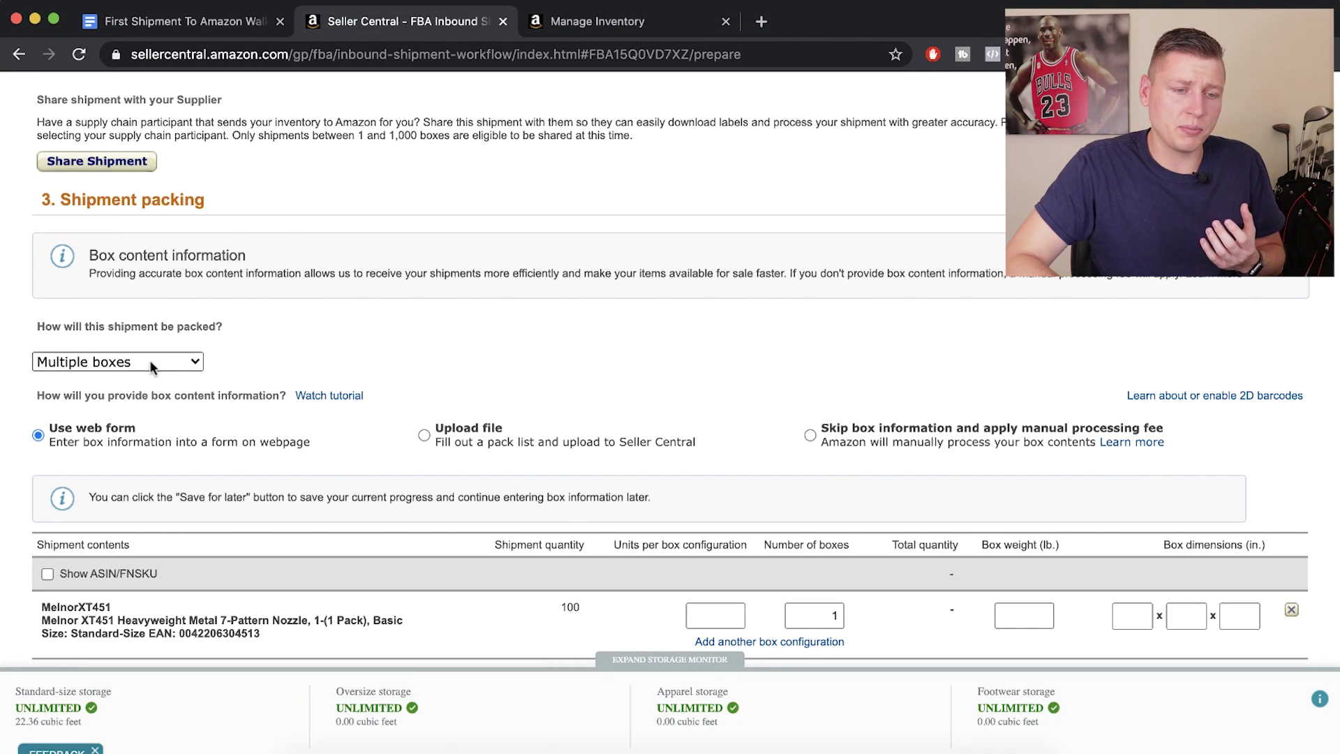
click(150, 362)
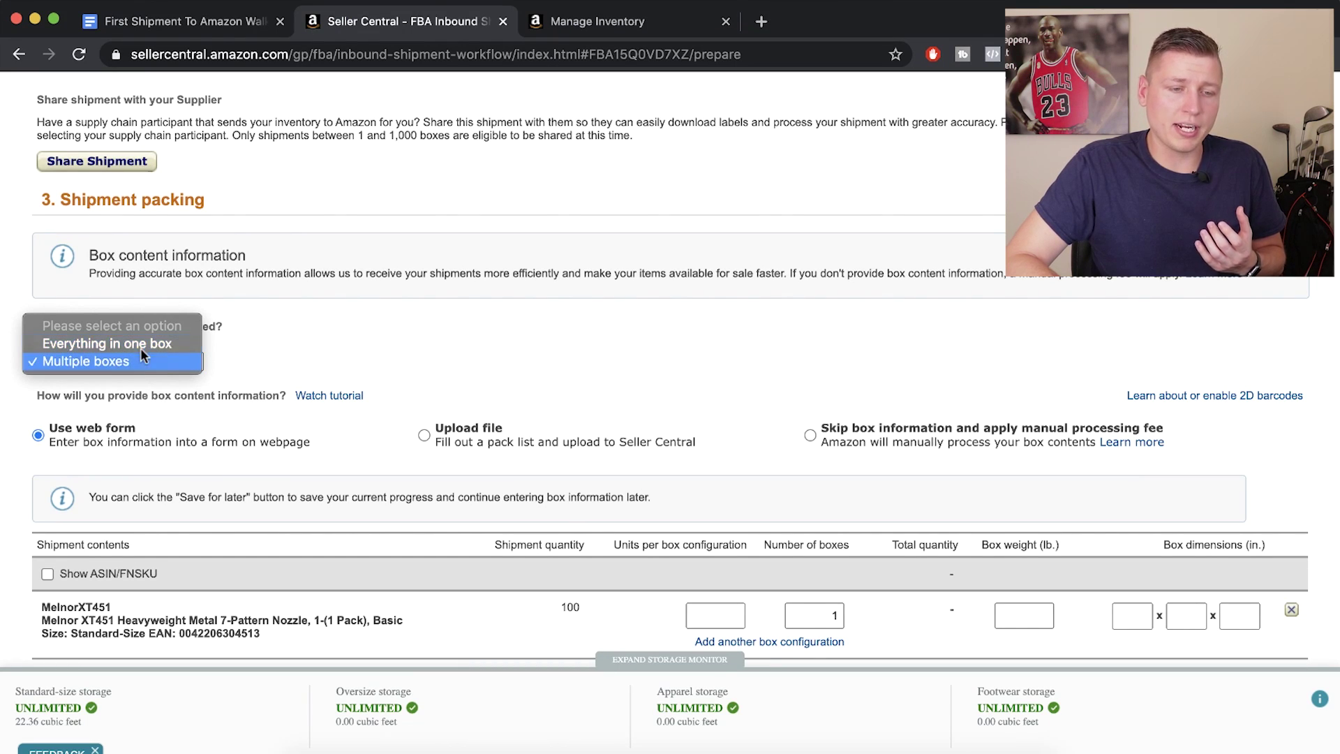
click(135, 364)
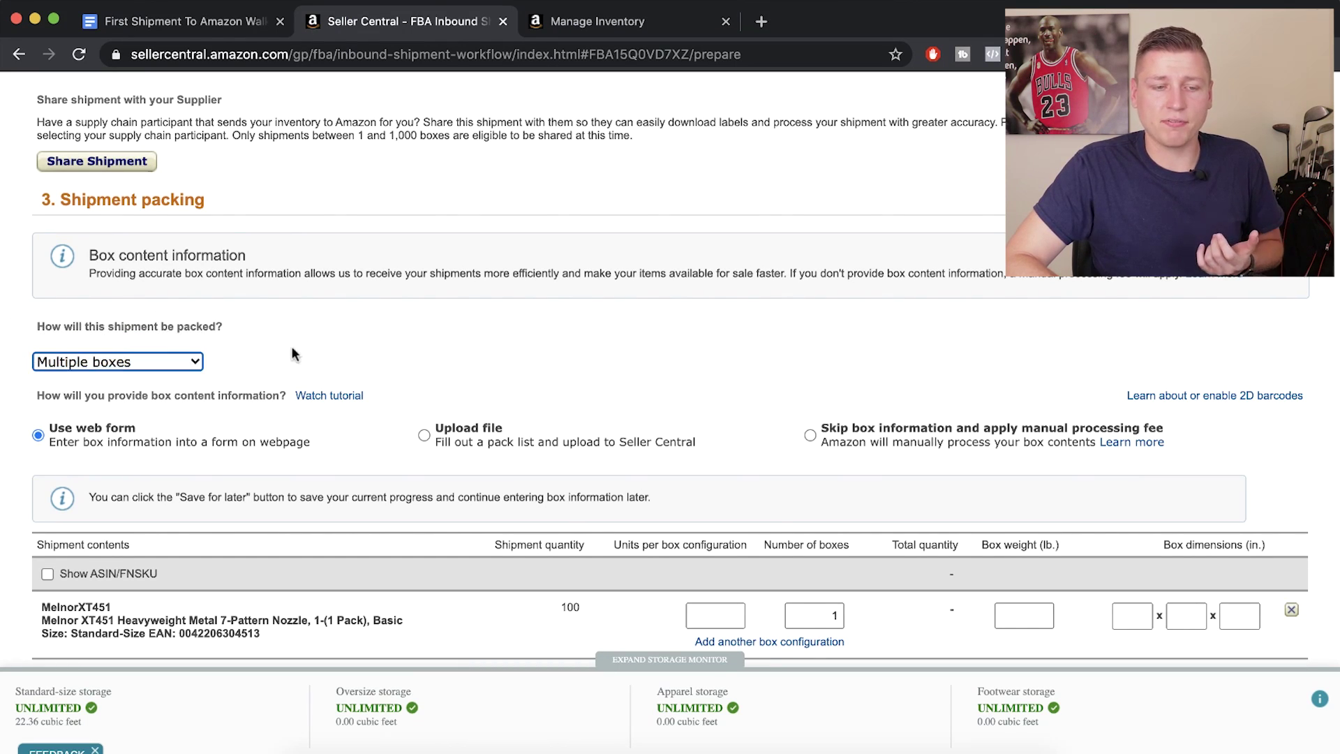
Step: Enter 10 units per box and 10 boxes, totalling 100 units
scroll(294, 349, down, 1)
scroll(295, 347, down, 3)
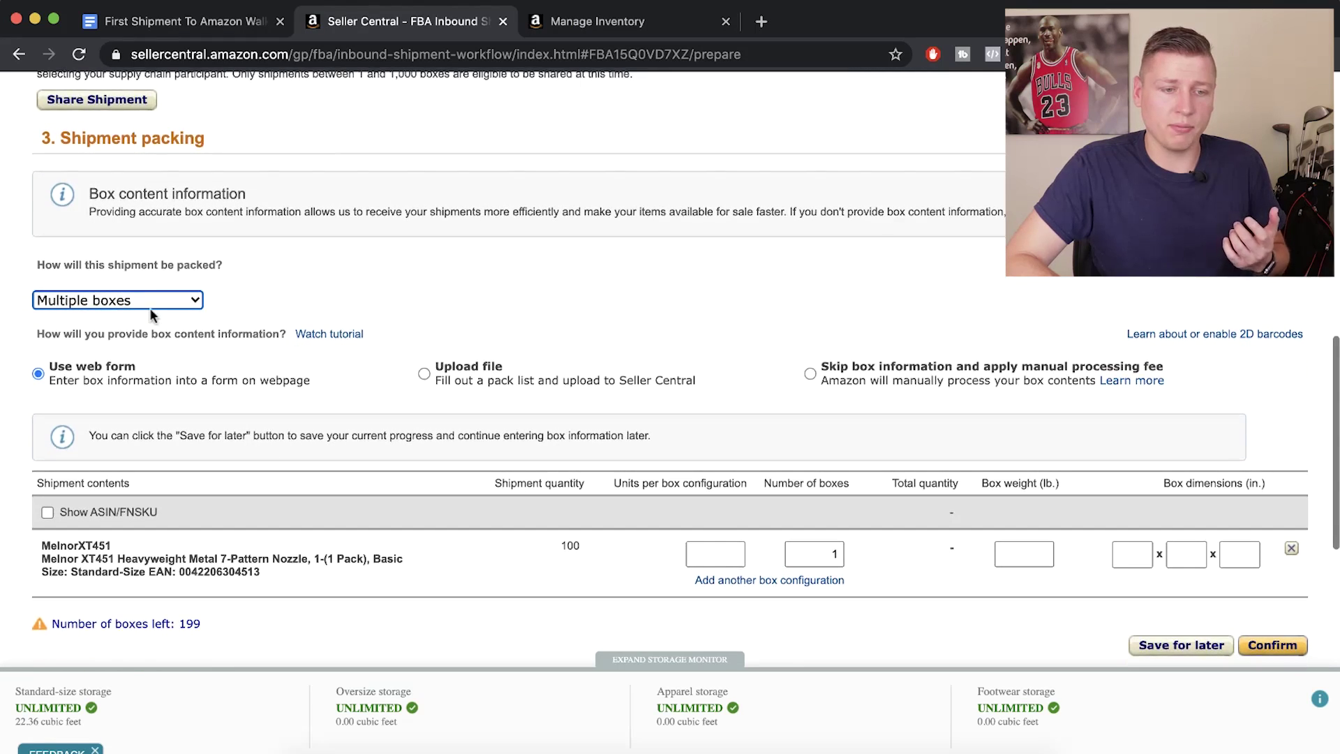
scroll(315, 405, down, 2)
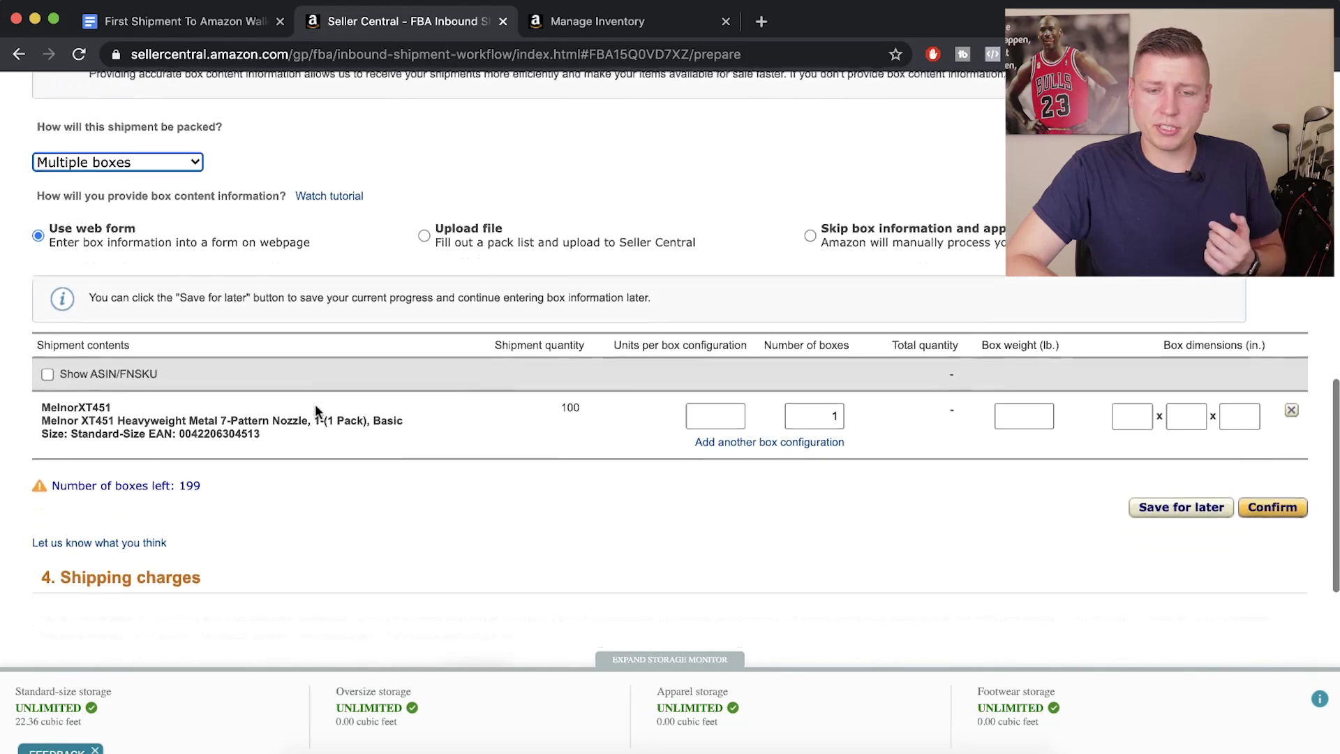
drag(611, 347, 750, 335)
click(715, 408)
text(10)
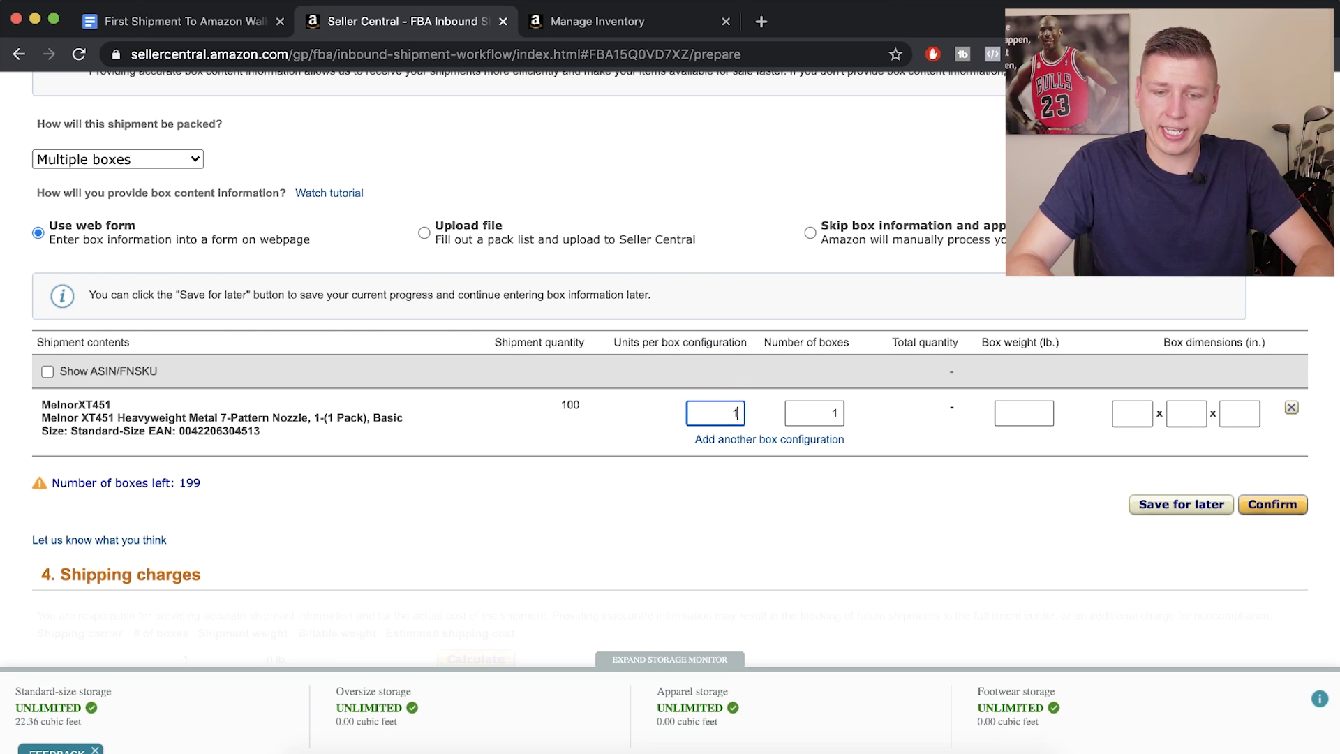
click(760, 376)
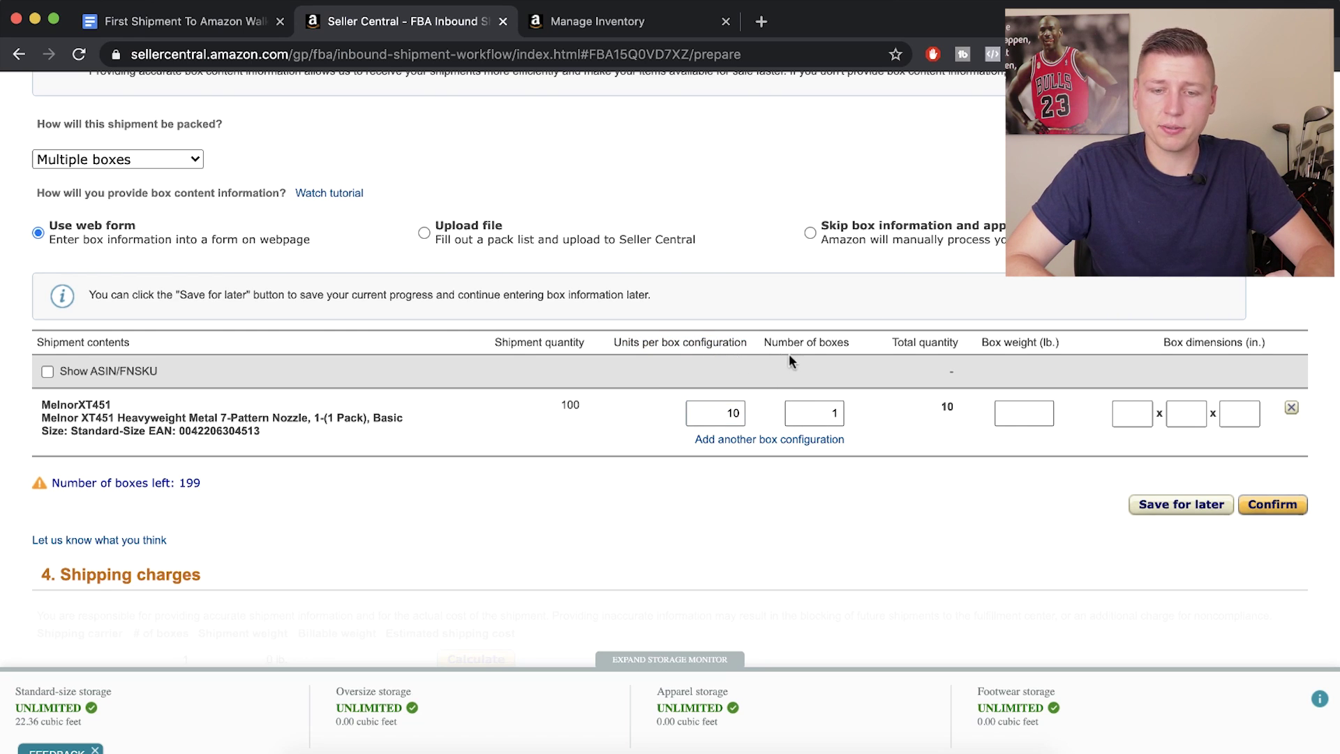
drag(762, 340, 850, 349)
click(836, 412)
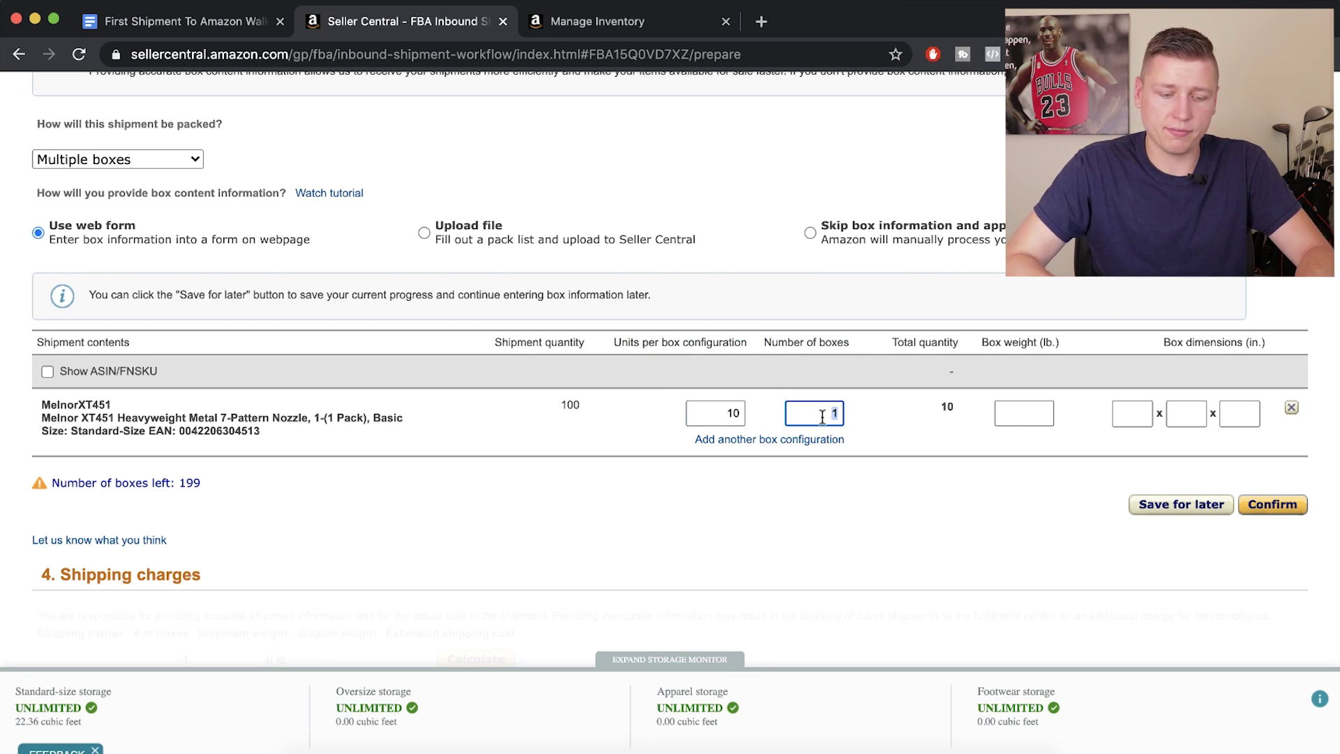
text(0)
click(965, 450)
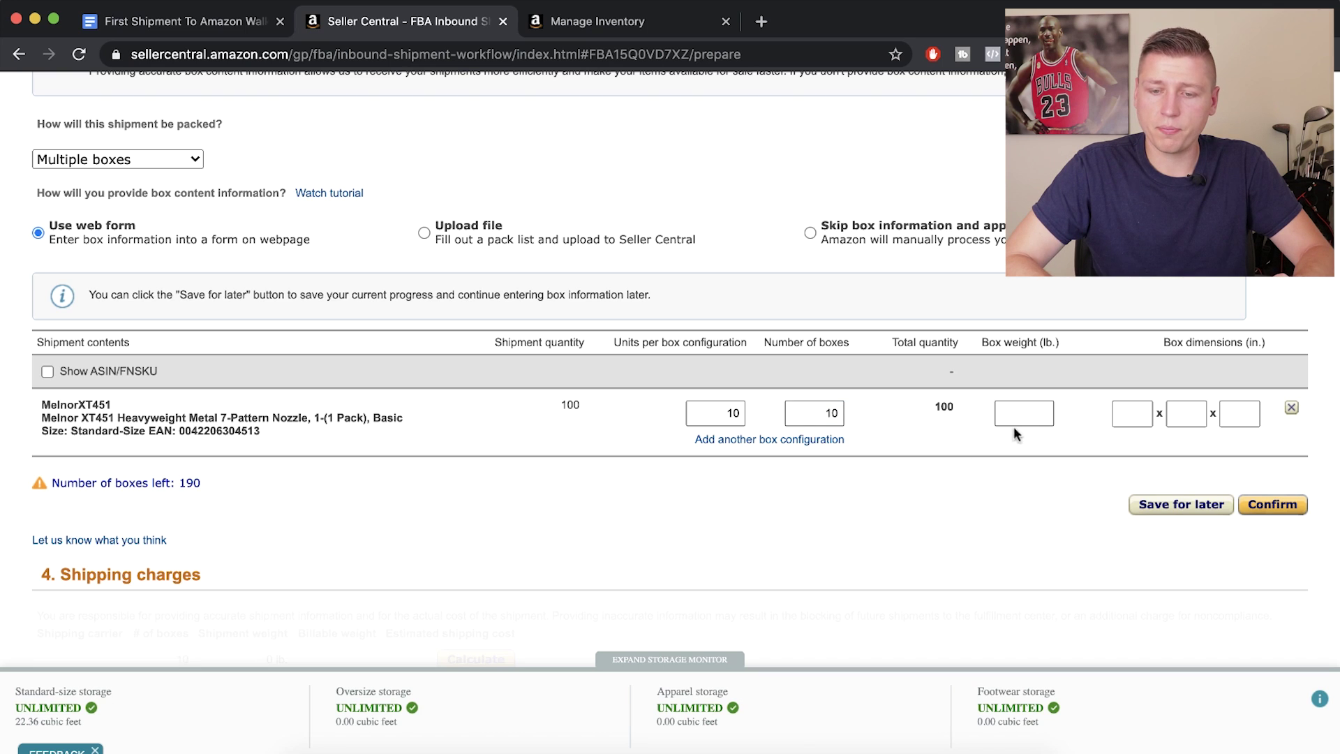
click(1019, 413)
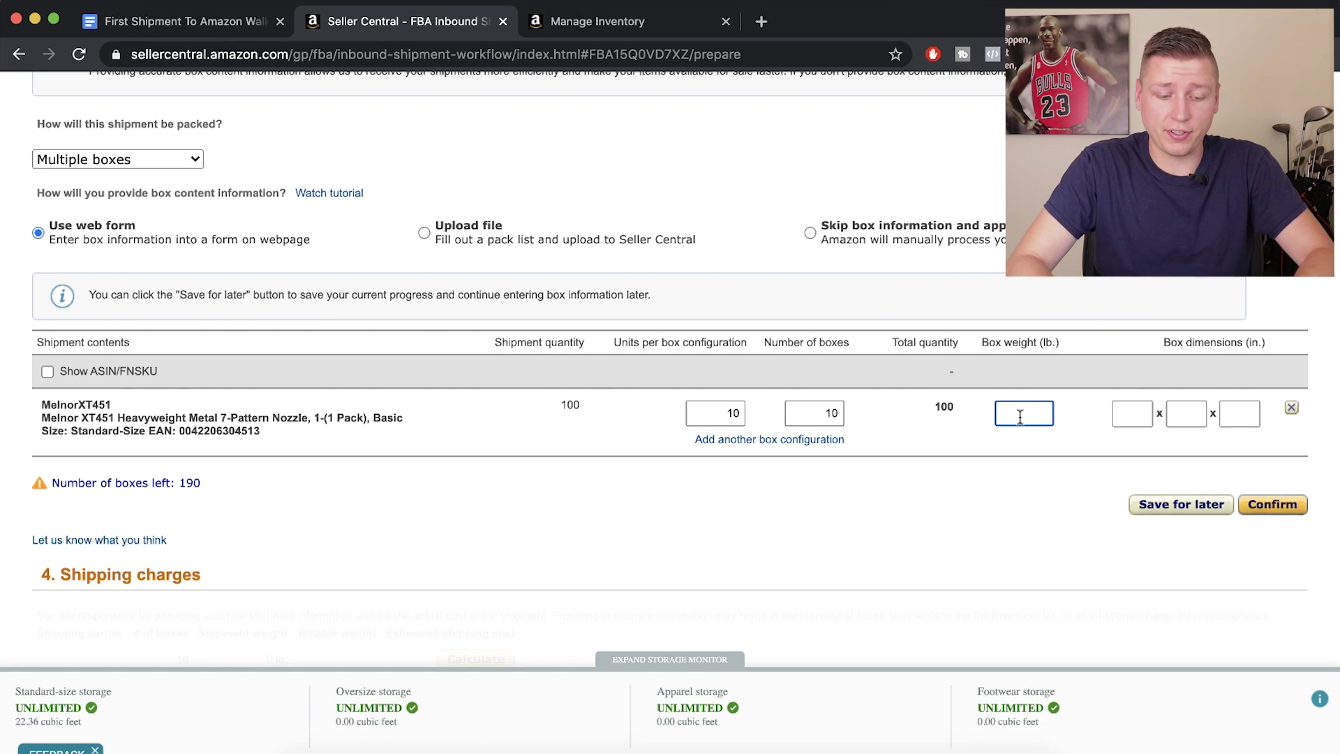
Step: Enter a 10 lb box weight and make a first pass at the three box dimensions
text(10)
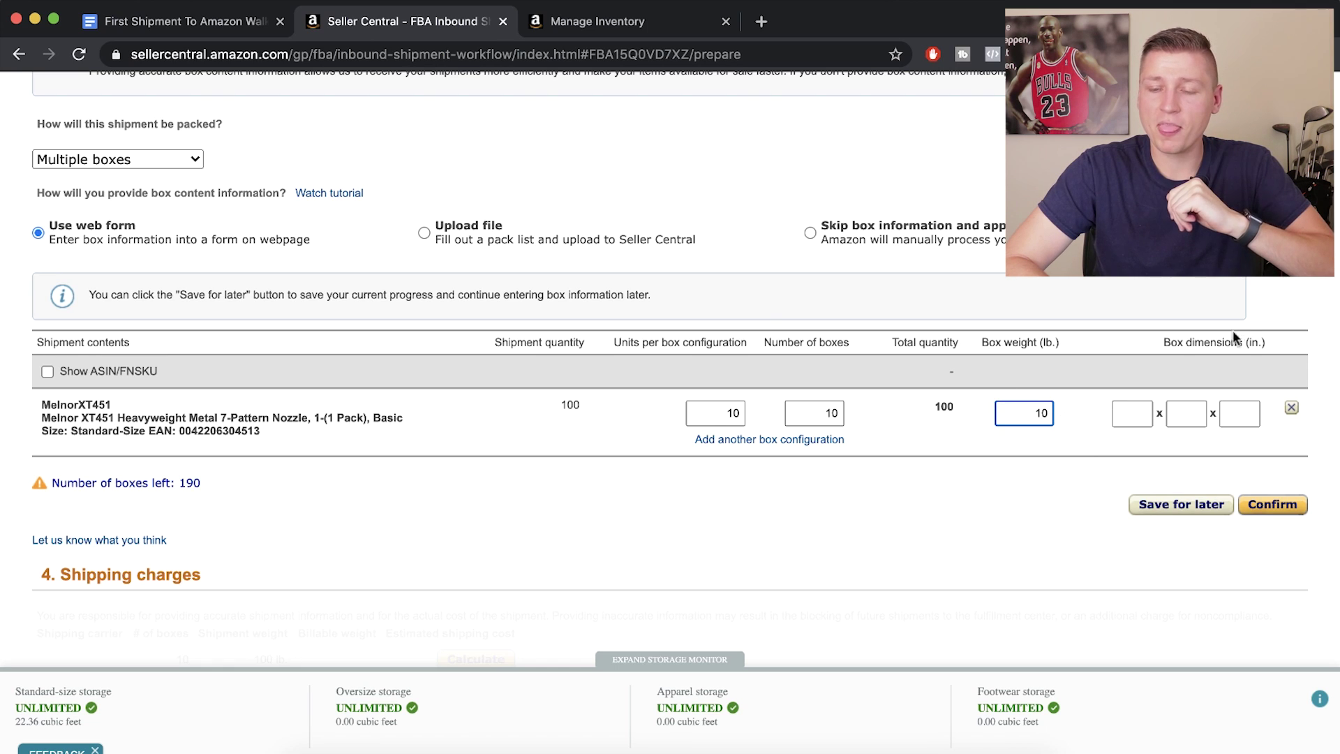
click(1122, 410)
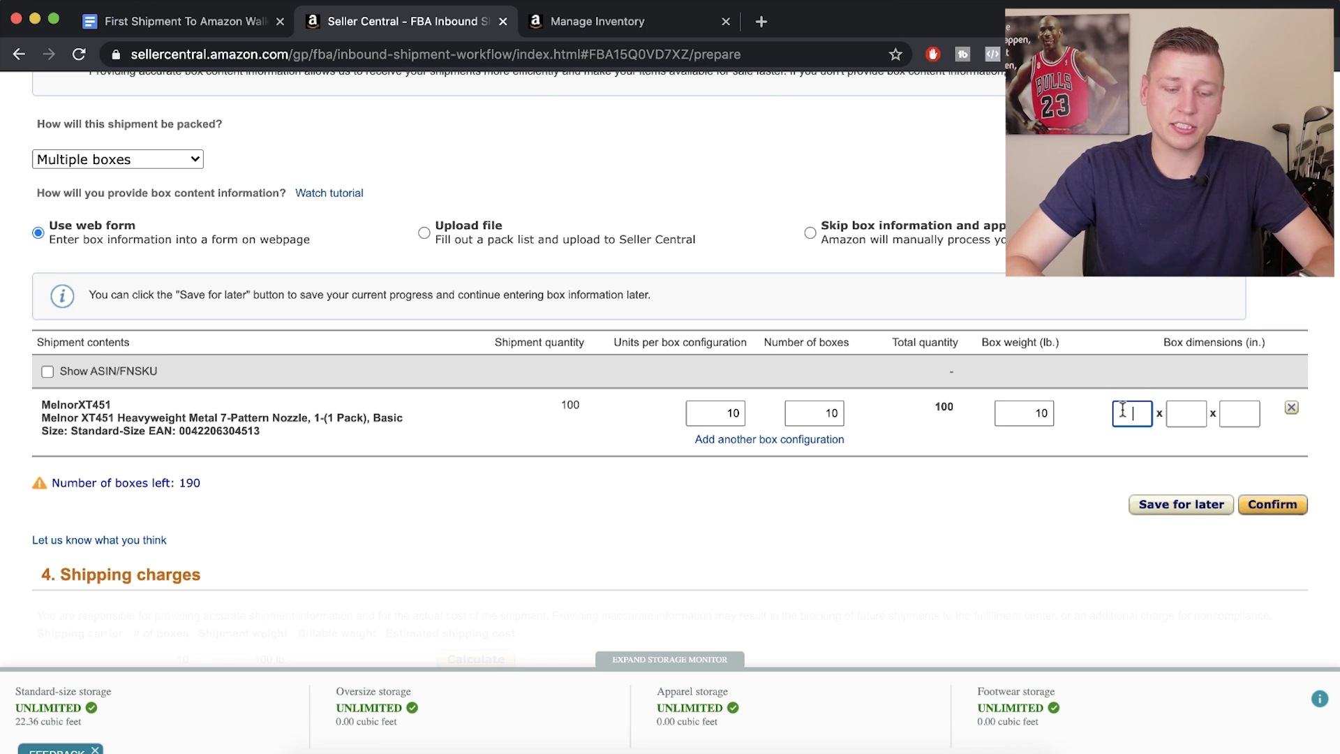
text(25)
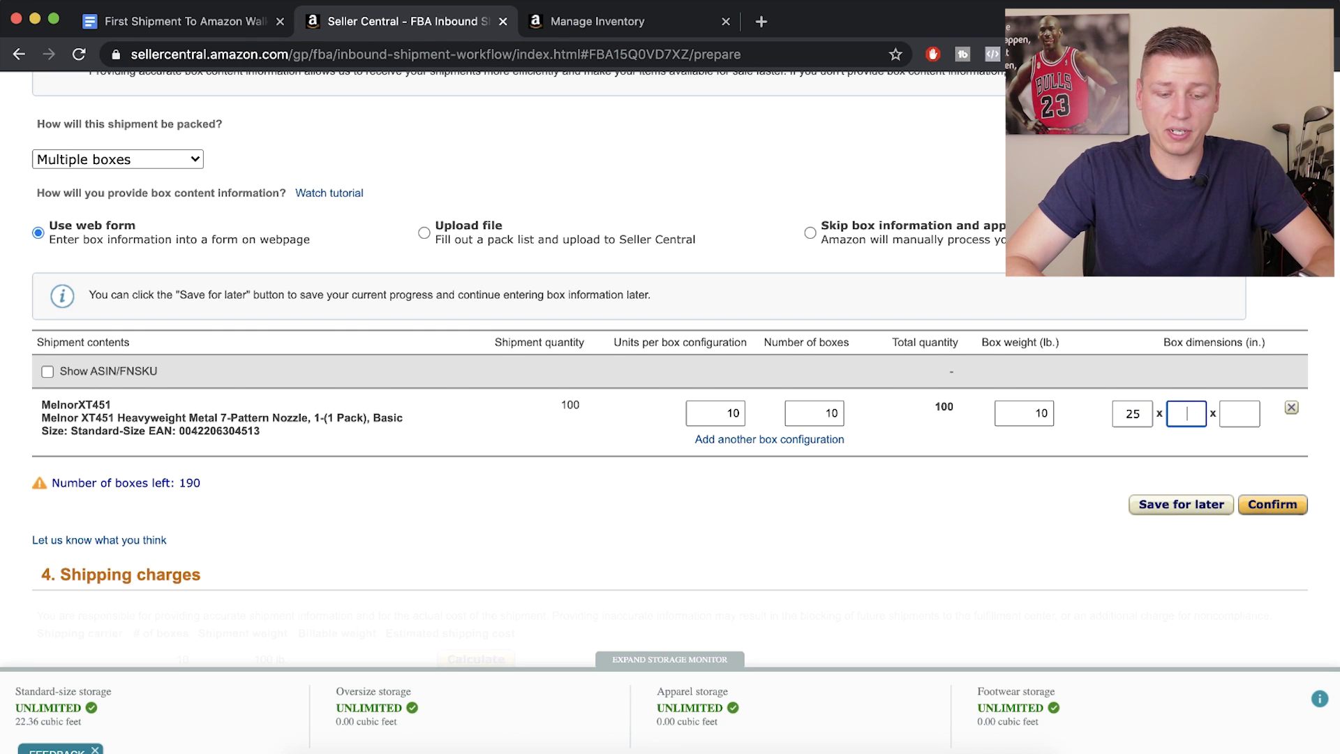
click(1242, 413)
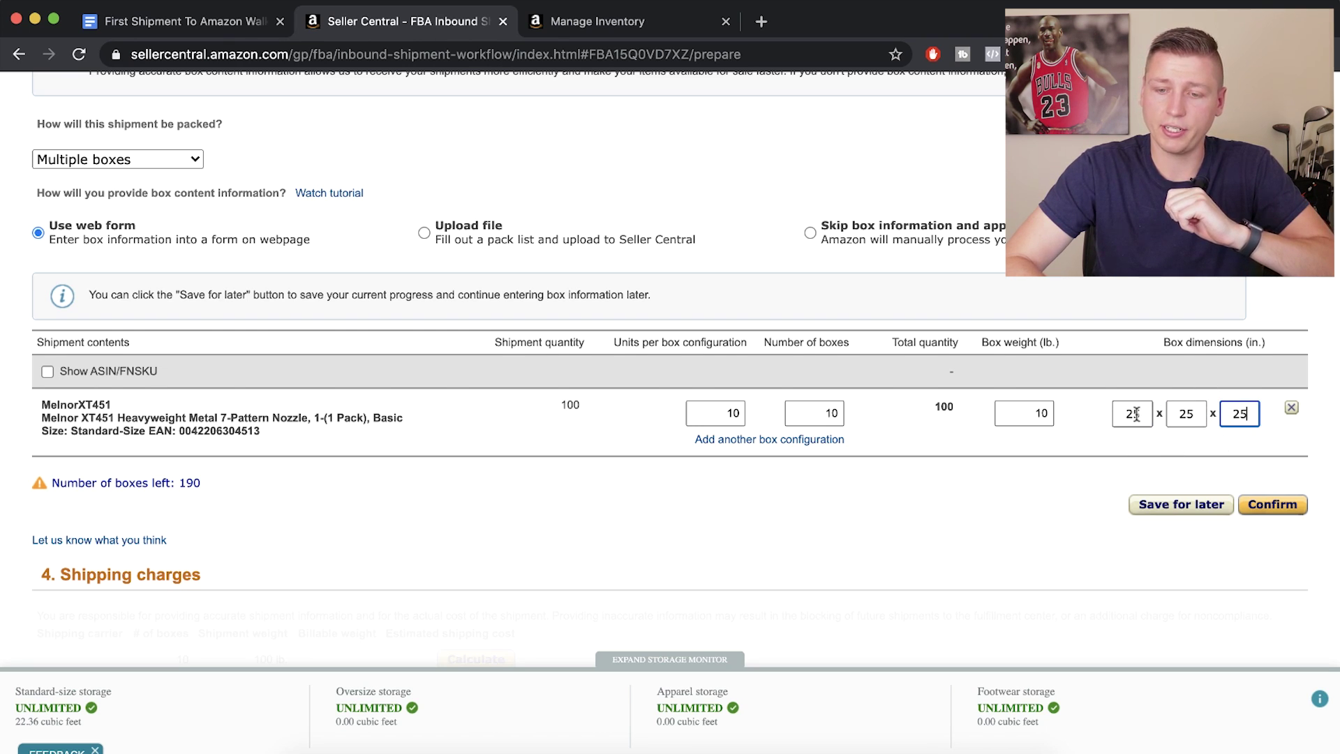
click(1140, 414)
key(BackSpace)
text(3)
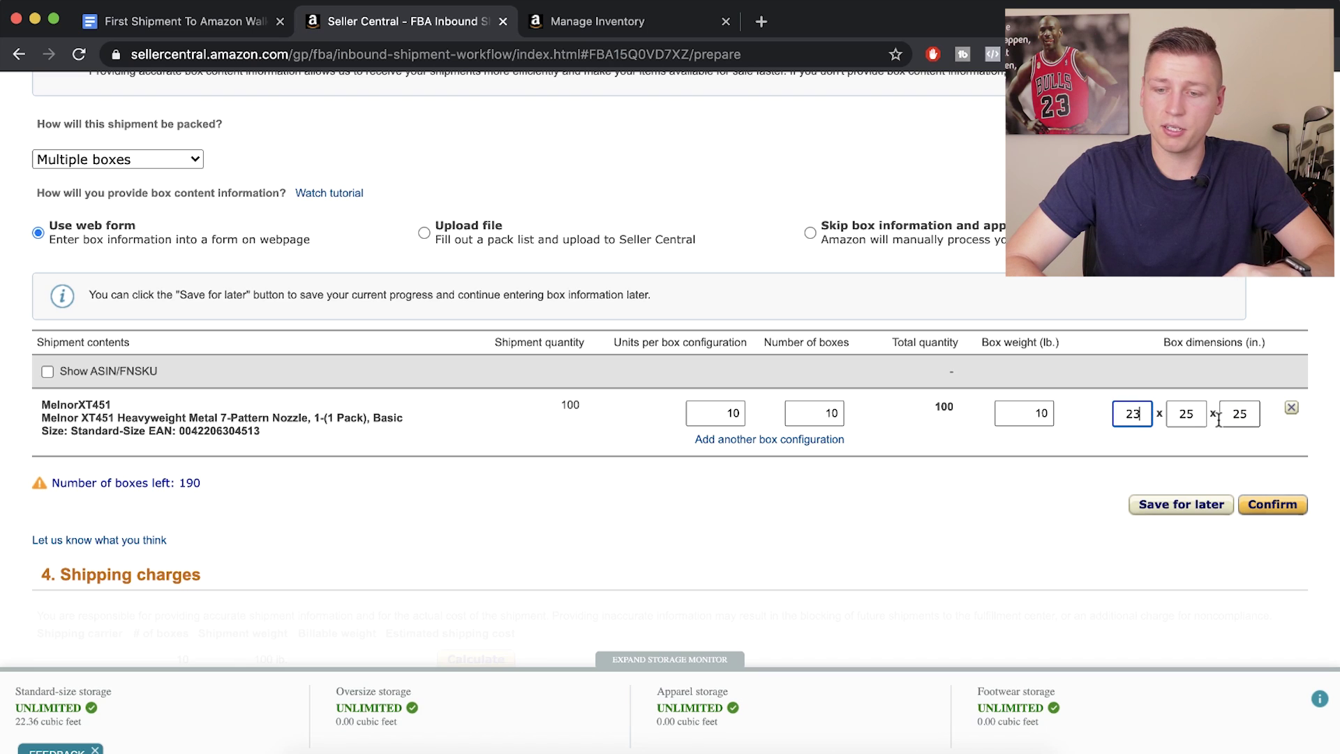
click(1186, 414)
key(BackSpace)
text(3)
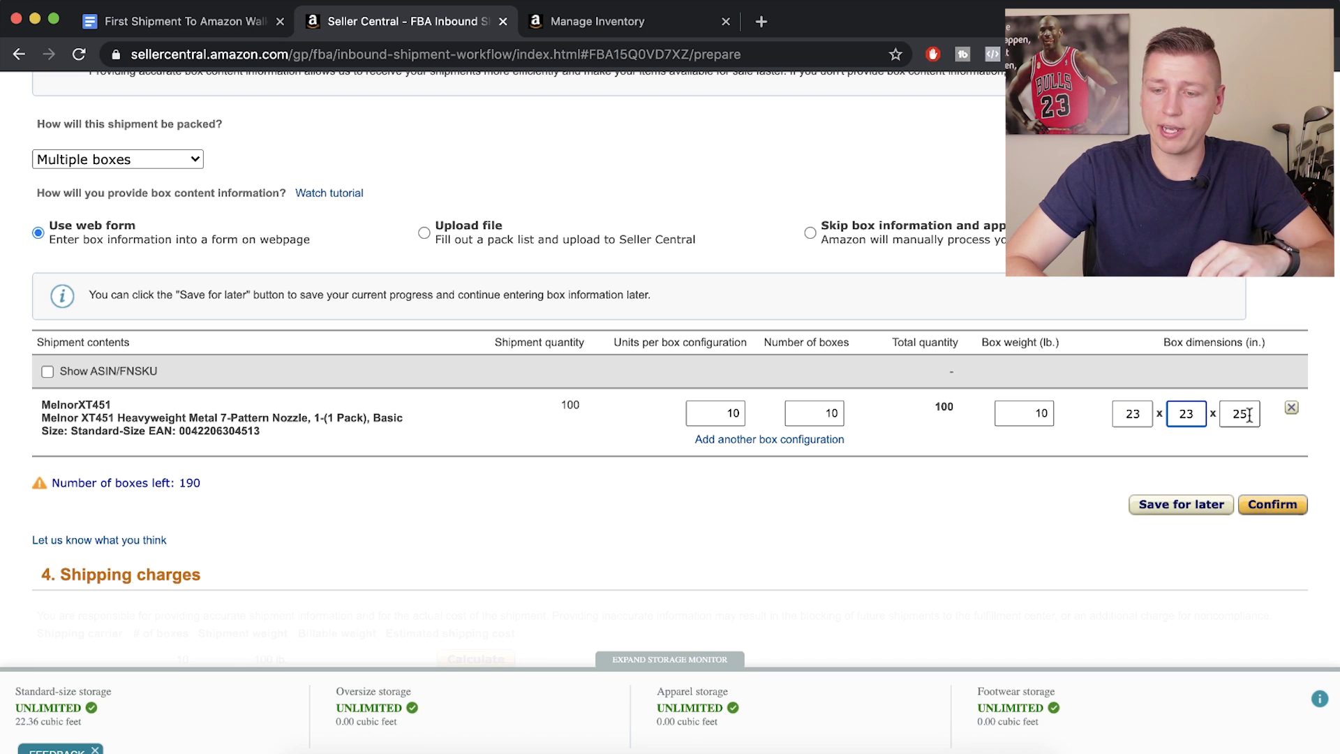
click(1248, 414)
key(BackSpace)
text(3)
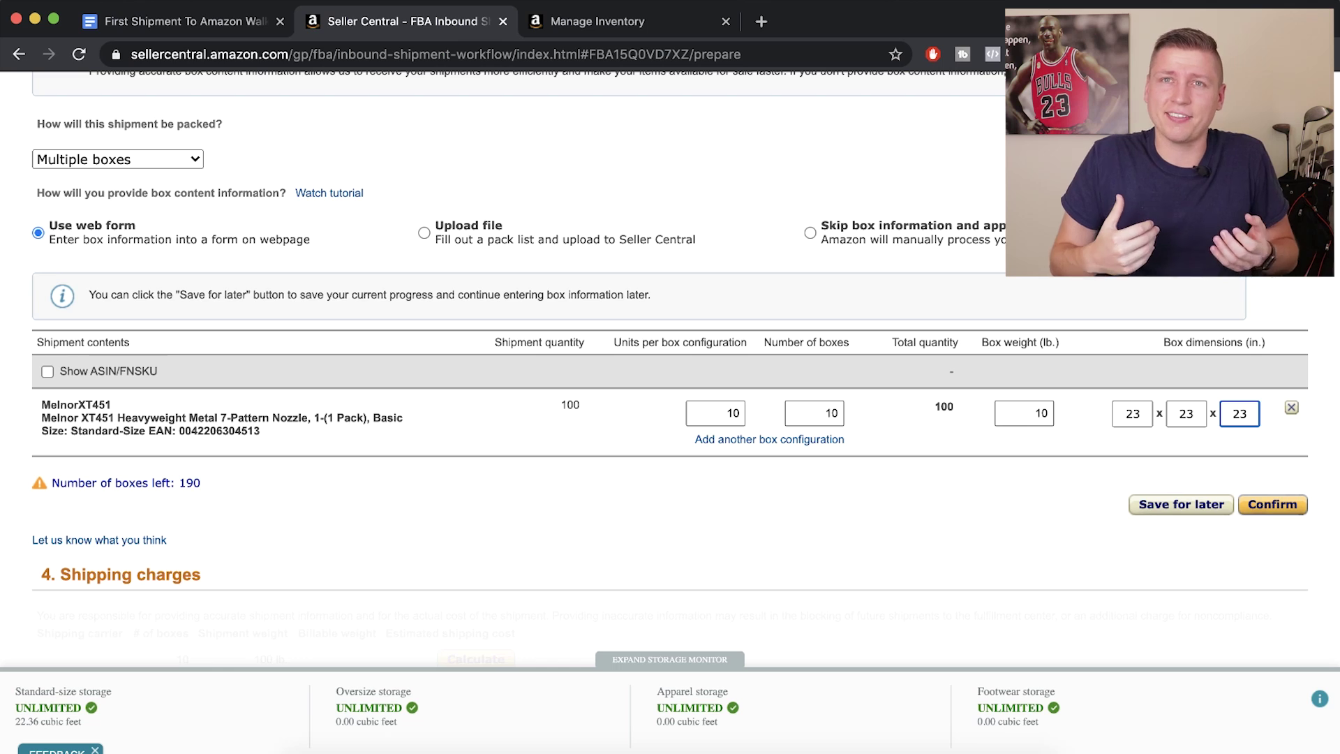
Step: Correct the box dimensions to 10 x 10 x 10 inches and submit the box information
click(1147, 414)
double_click(1183, 413)
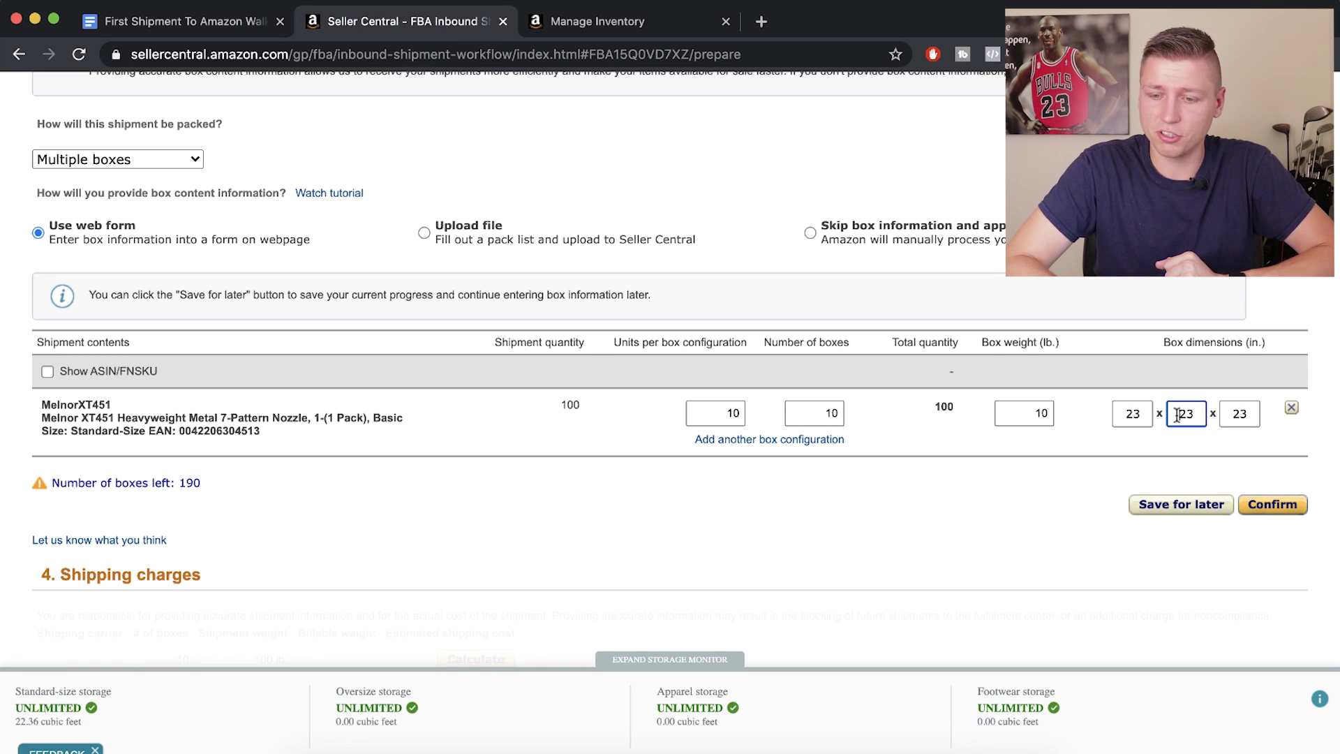
double_click(1236, 415)
double_click(1046, 415)
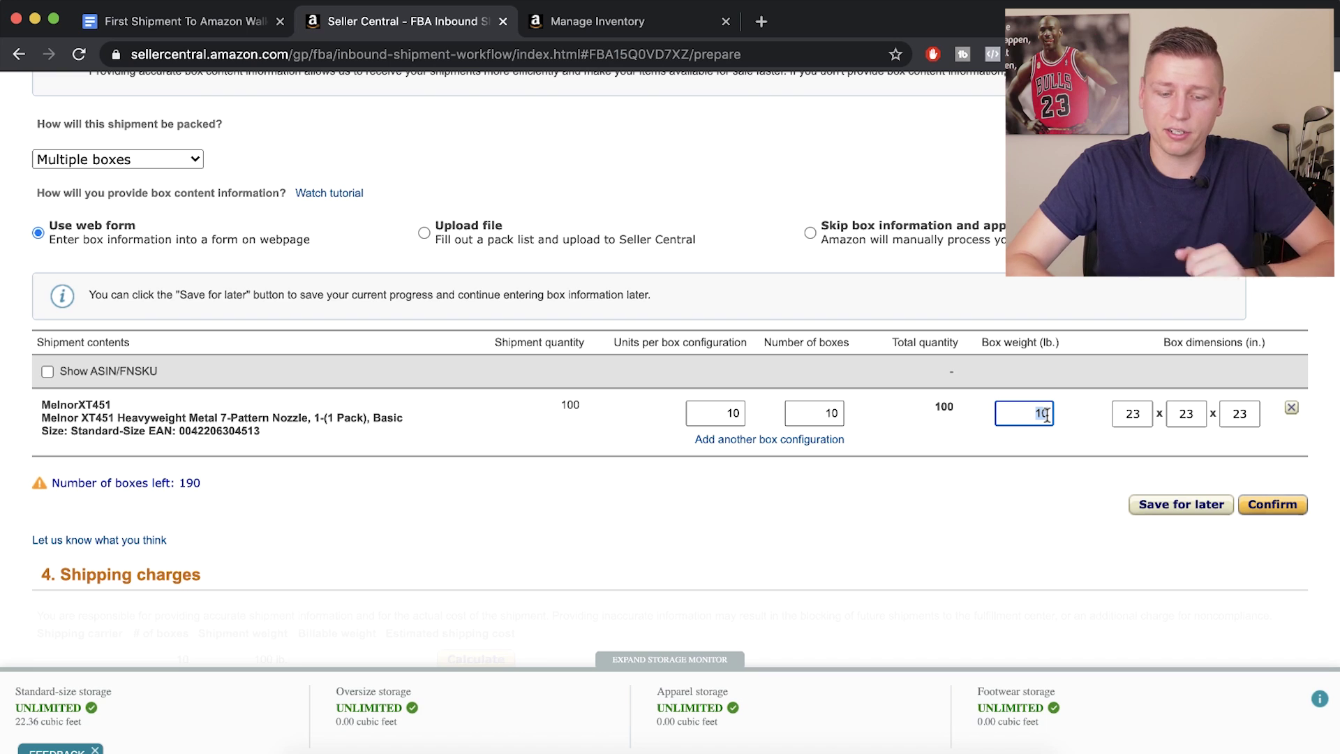
text(45)
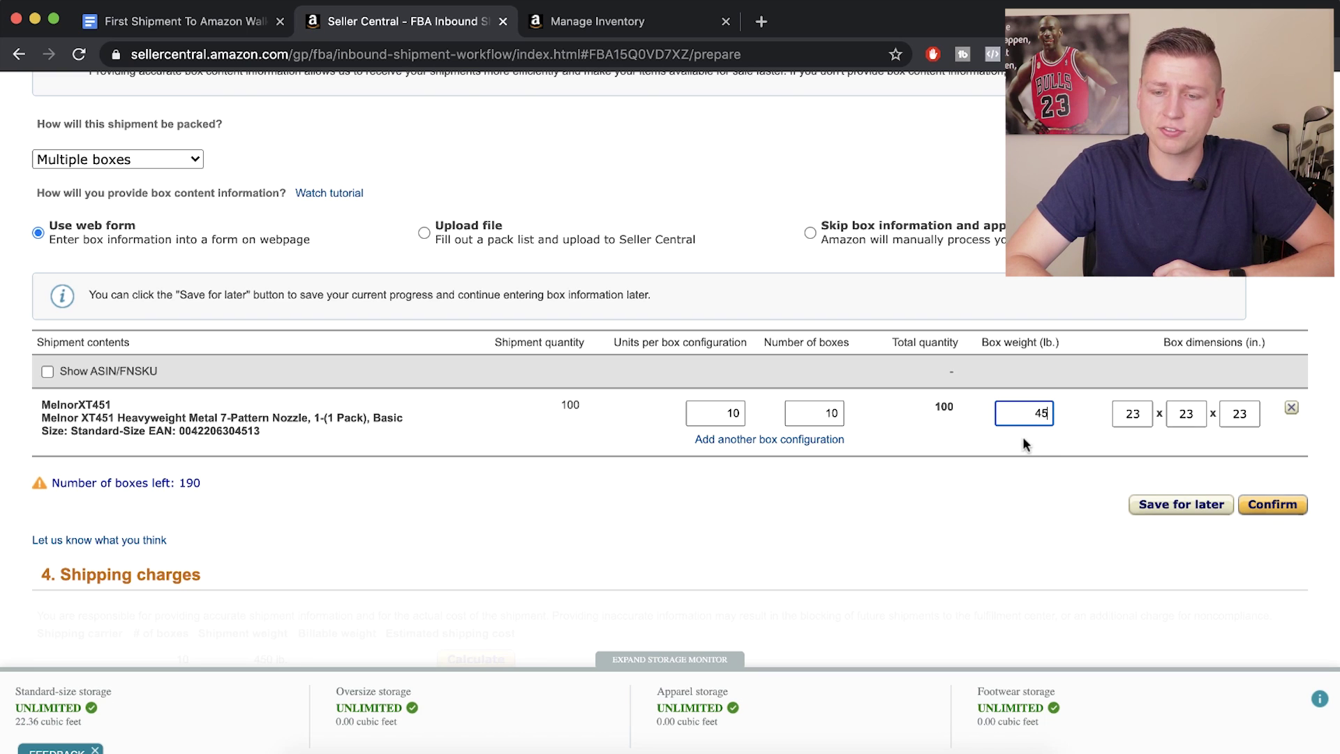
double_click(1041, 414)
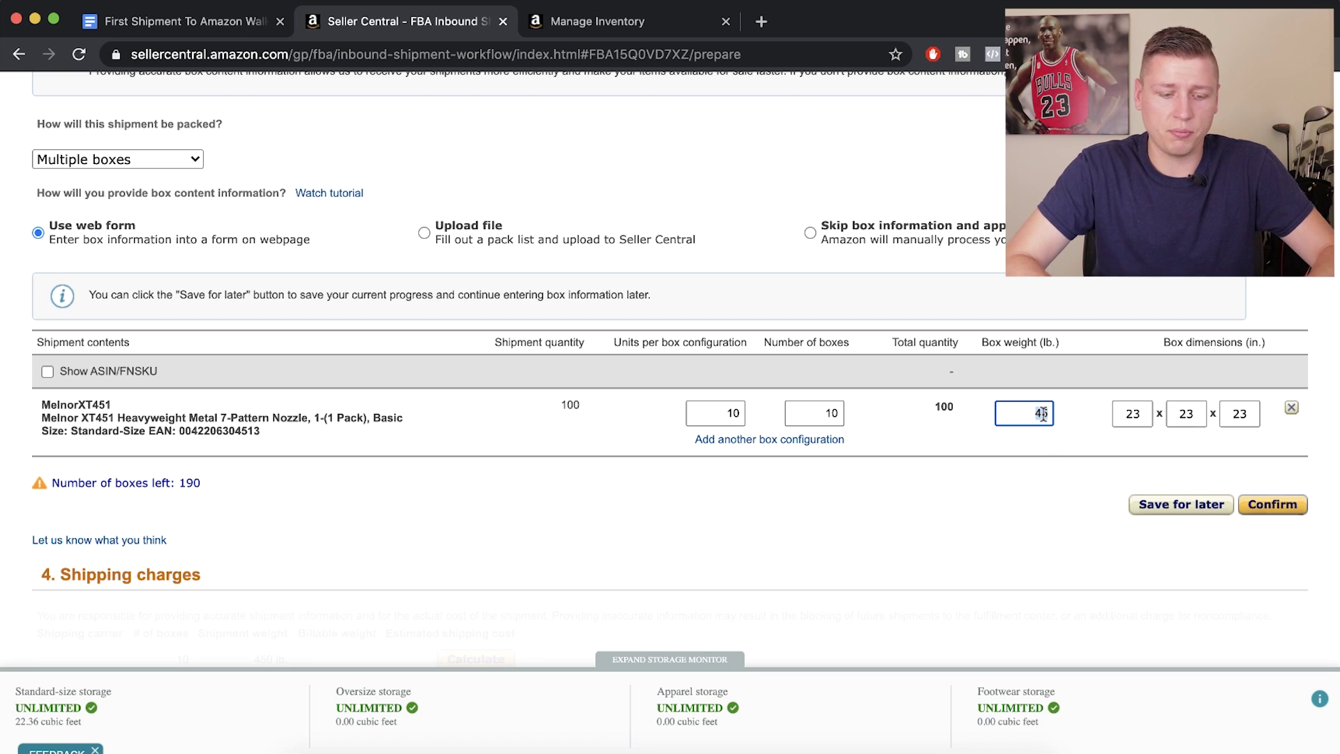
double_click(1136, 417)
text(10)
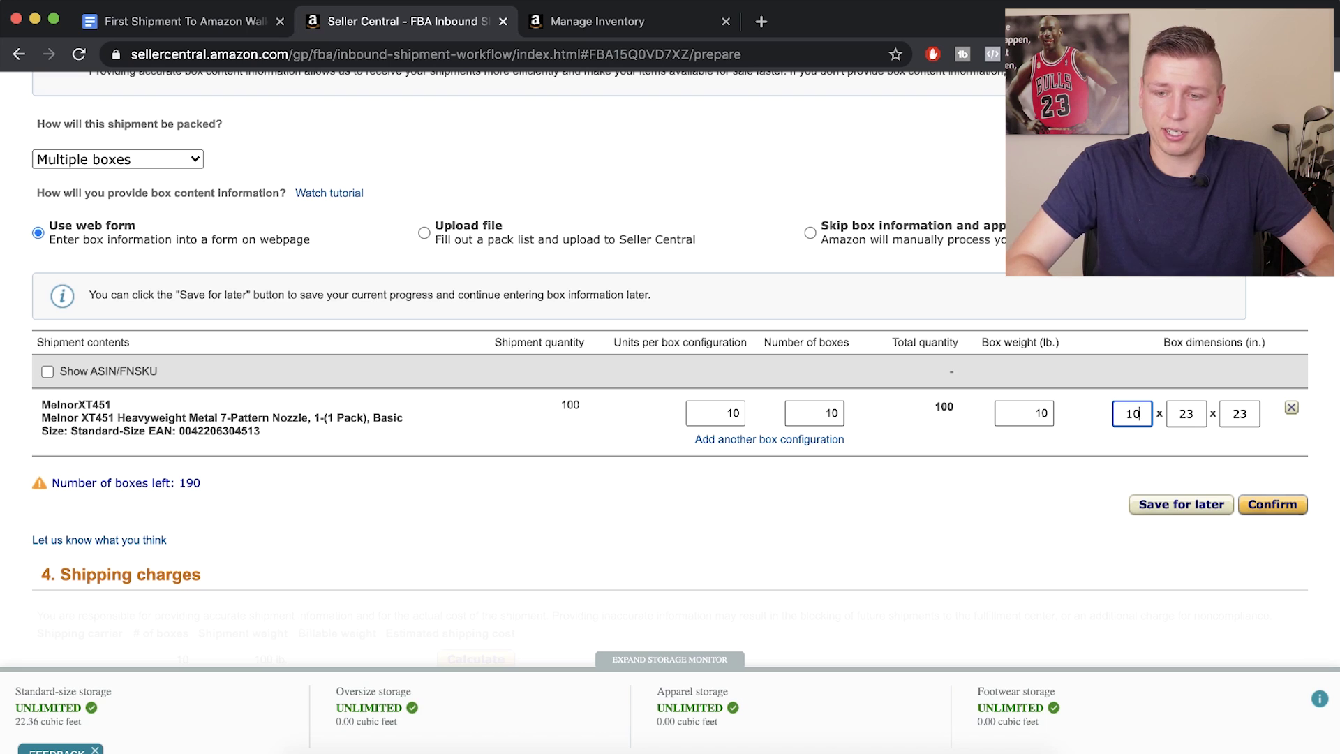
double_click(1176, 417)
text(10)
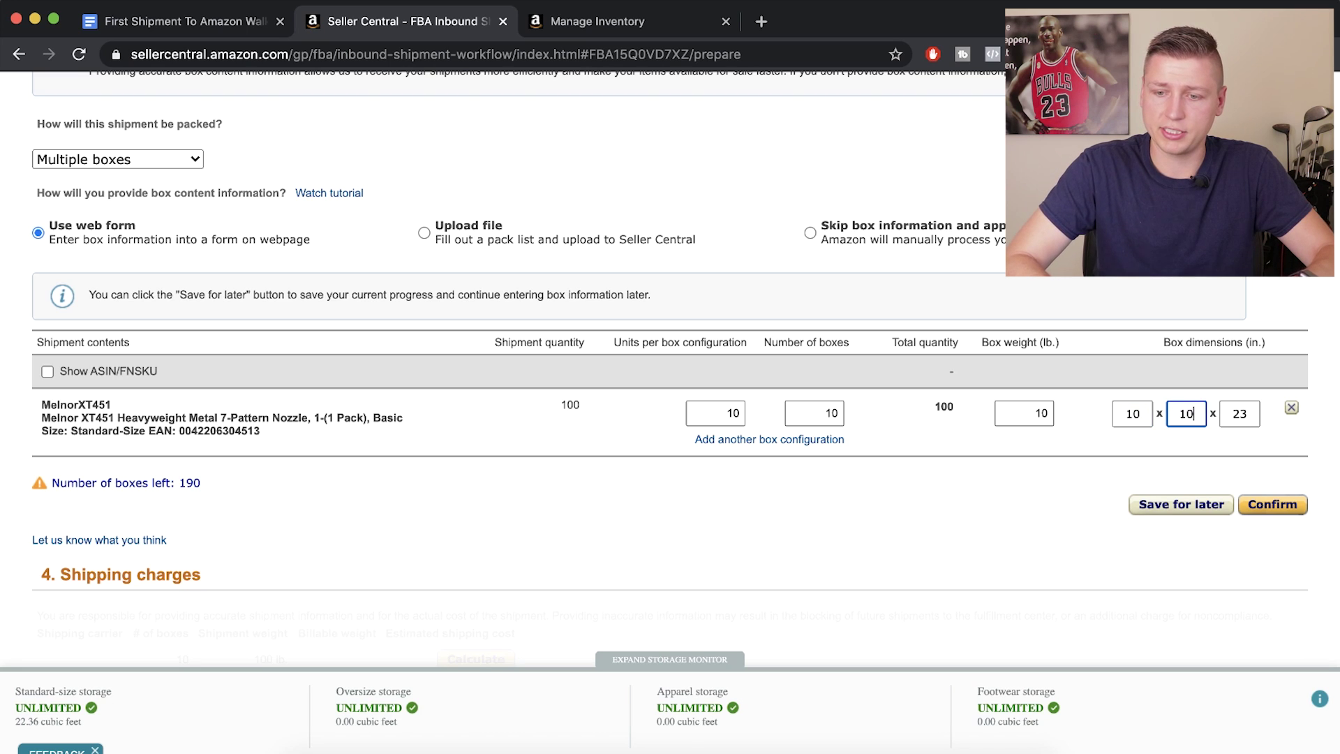
double_click(1230, 416)
text(1)
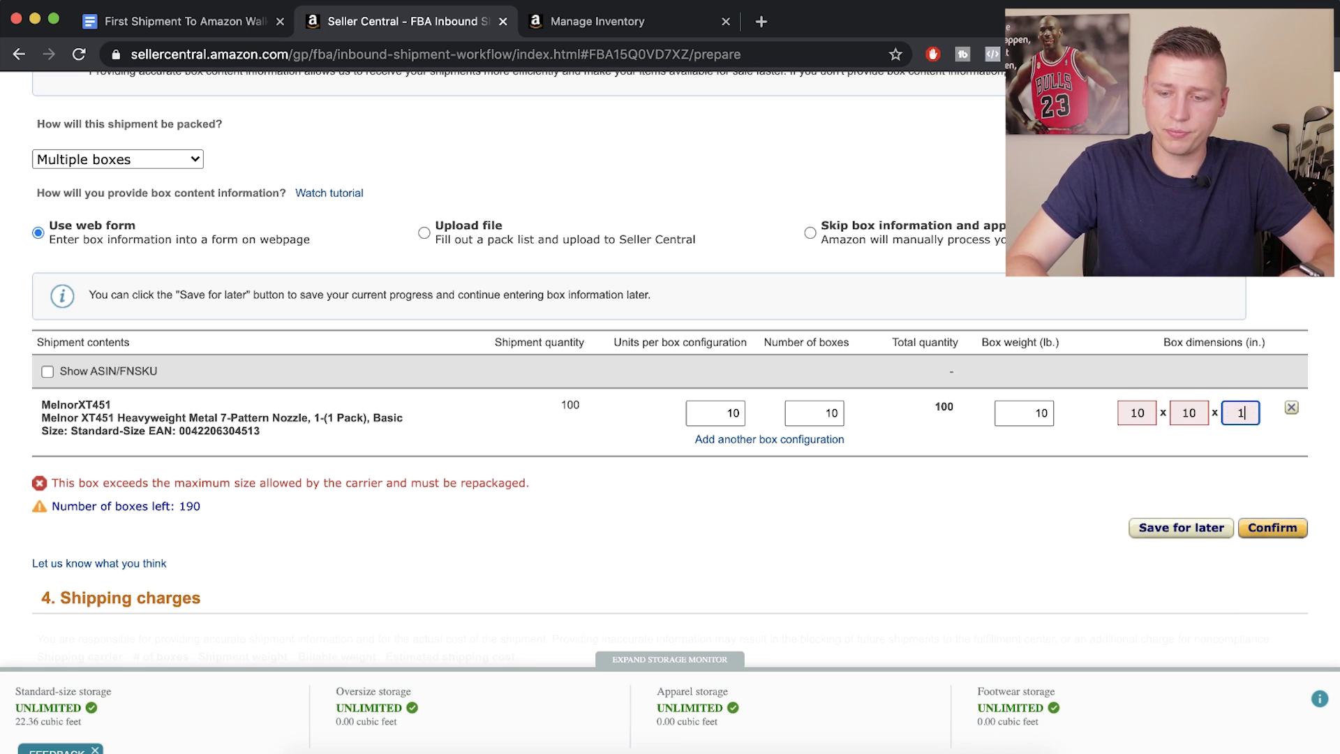
text(0)
click(1267, 505)
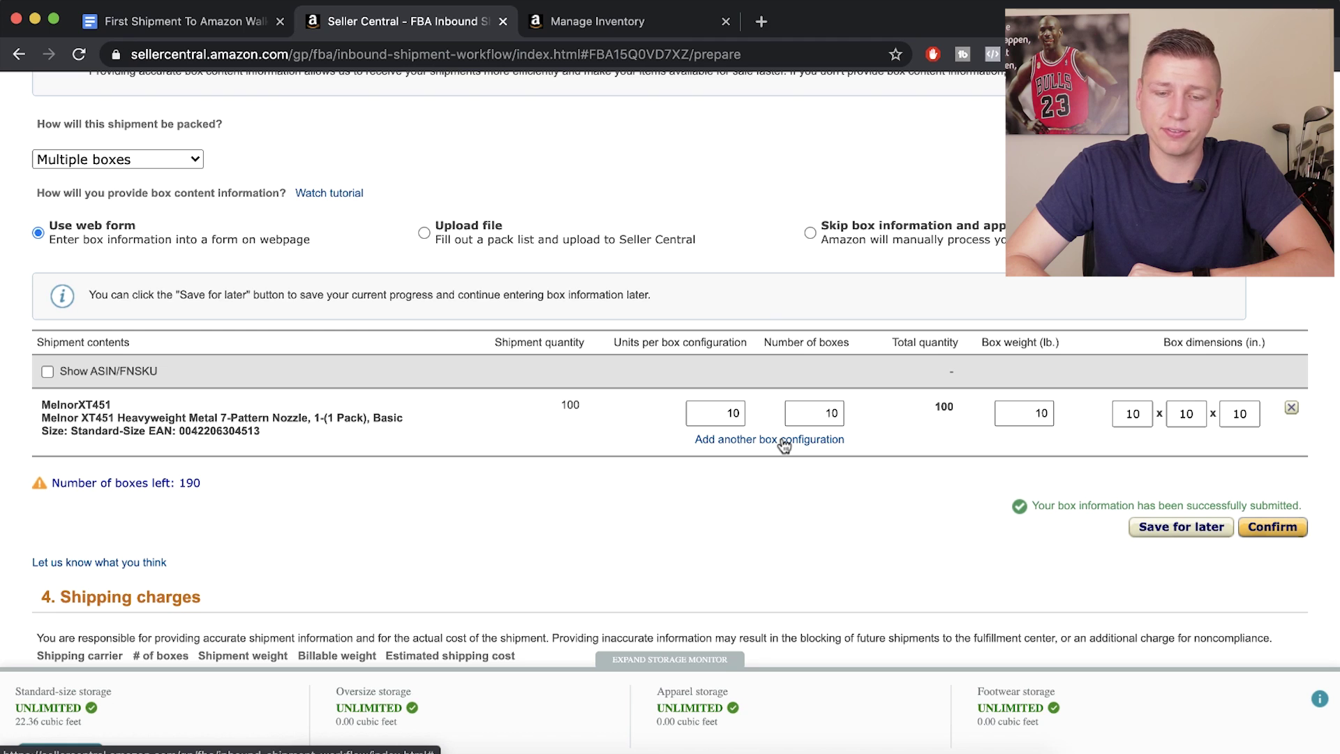
Step: Calculate the $50.11 UPS estimate, agree to the partnered-carrier terms and accept the charges
scroll(767, 541, down, 5)
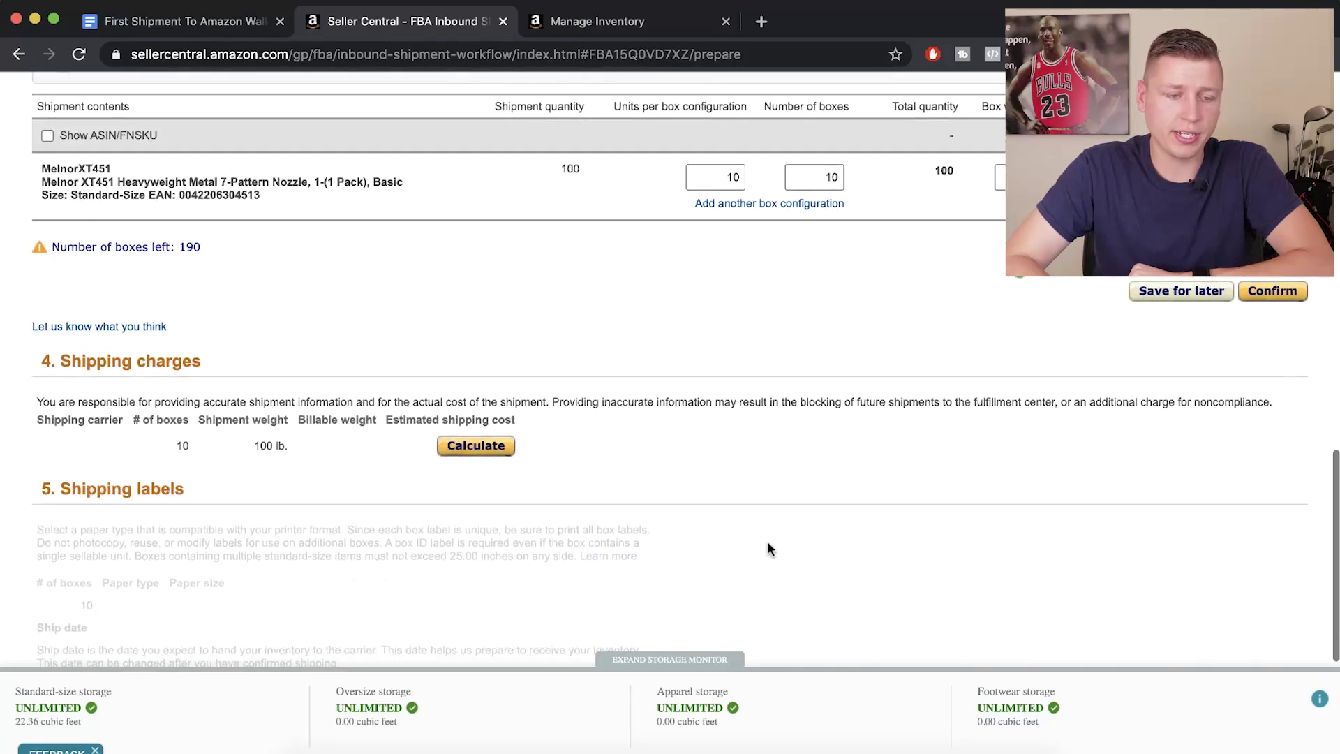
click(478, 445)
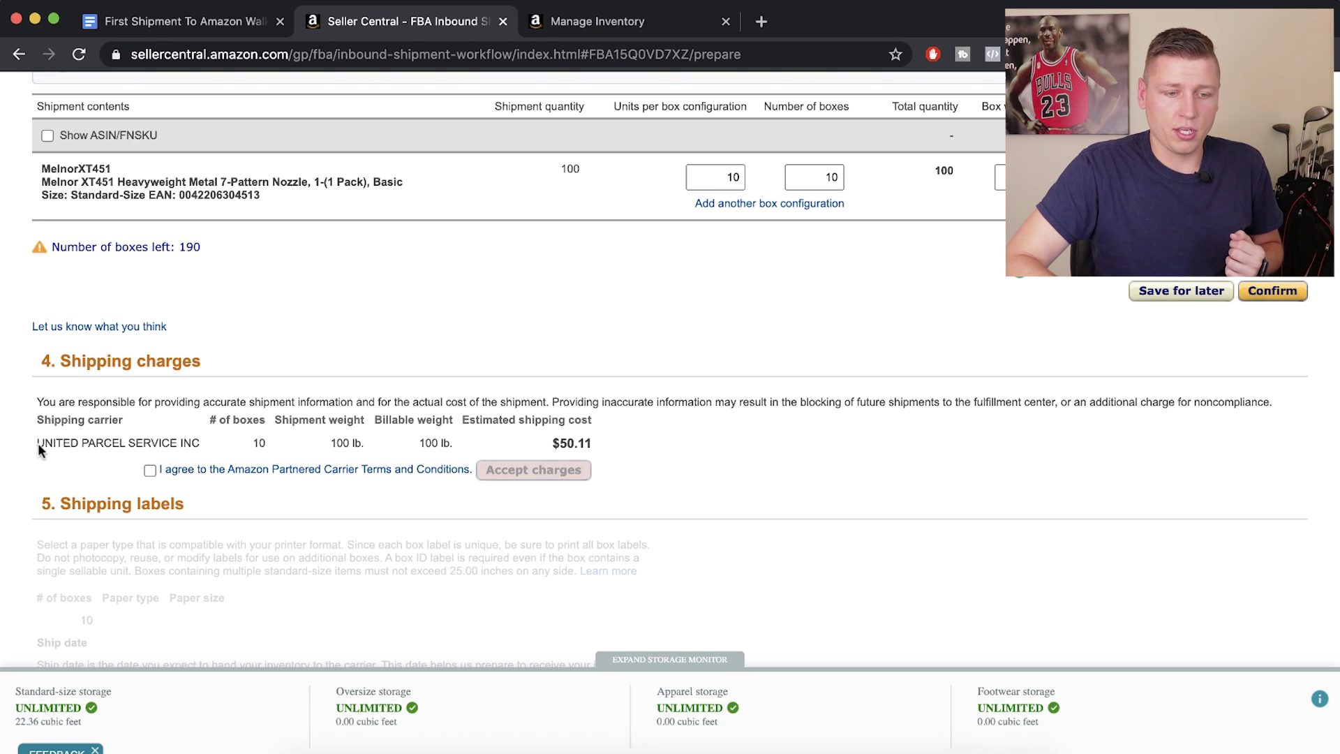
drag(592, 437, 595, 438)
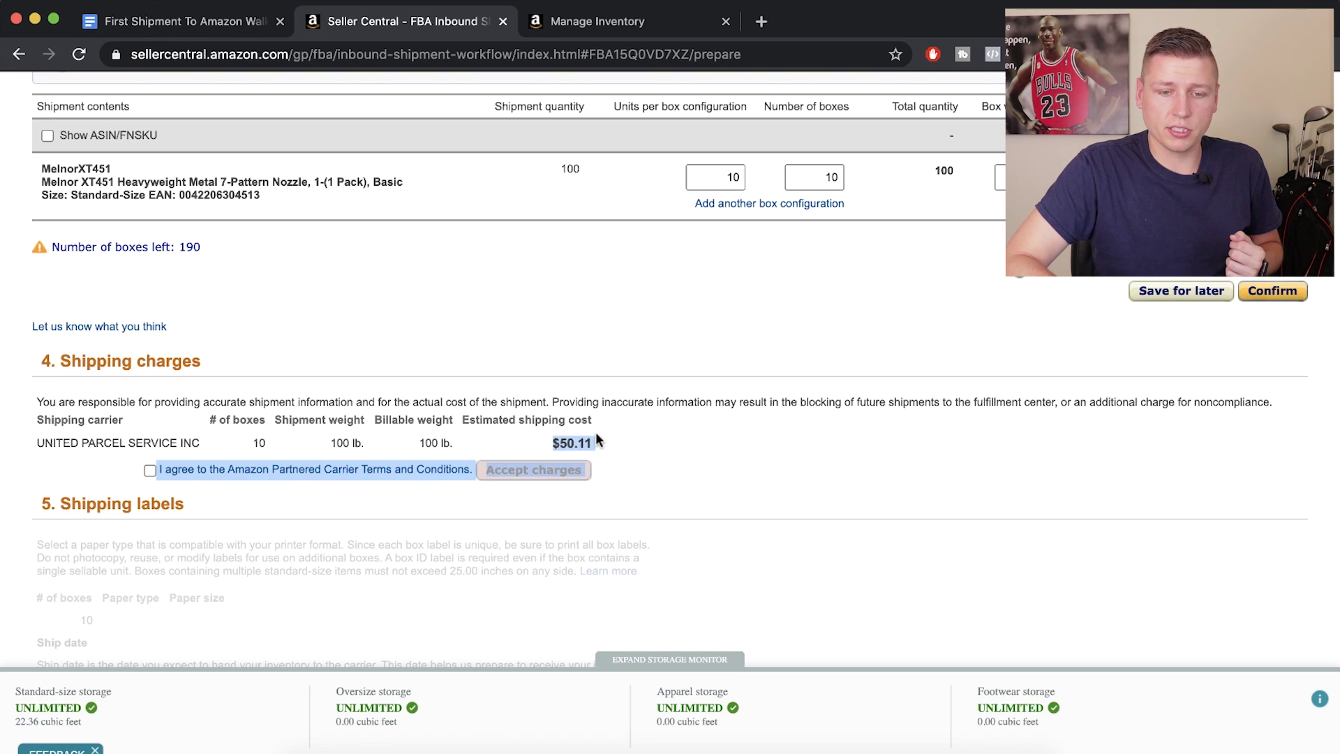
click(597, 443)
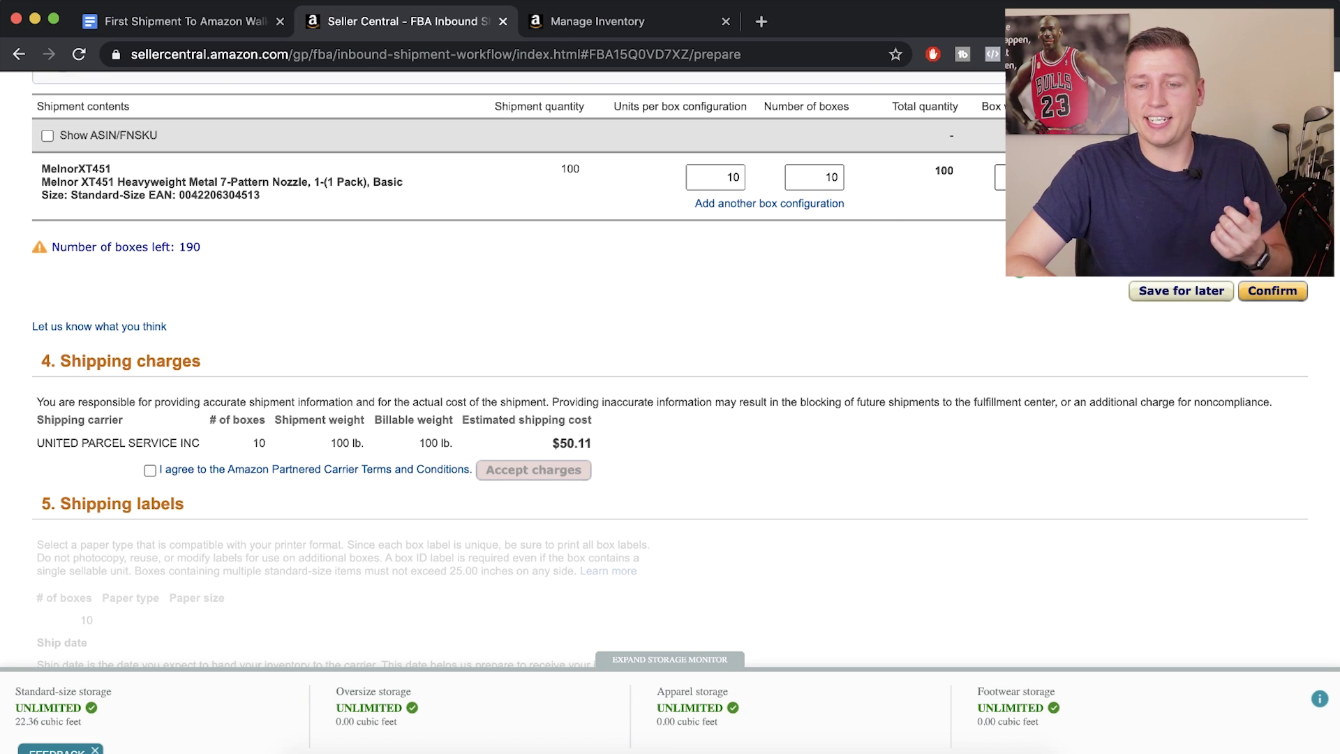
click(151, 468)
click(502, 470)
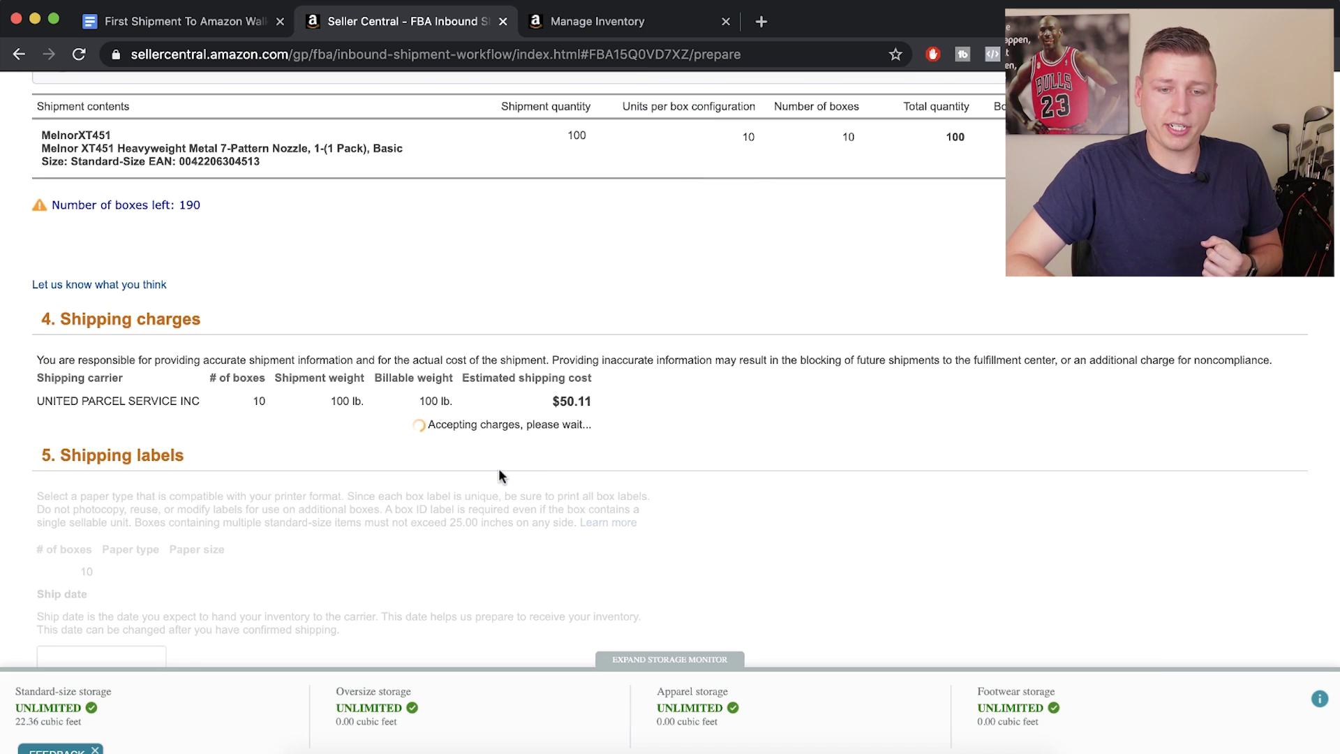
Step: Leave paper type as Blank Rectangle Label and pick Aug 13, 2020 as the ship date
scroll(498, 475, down, 3)
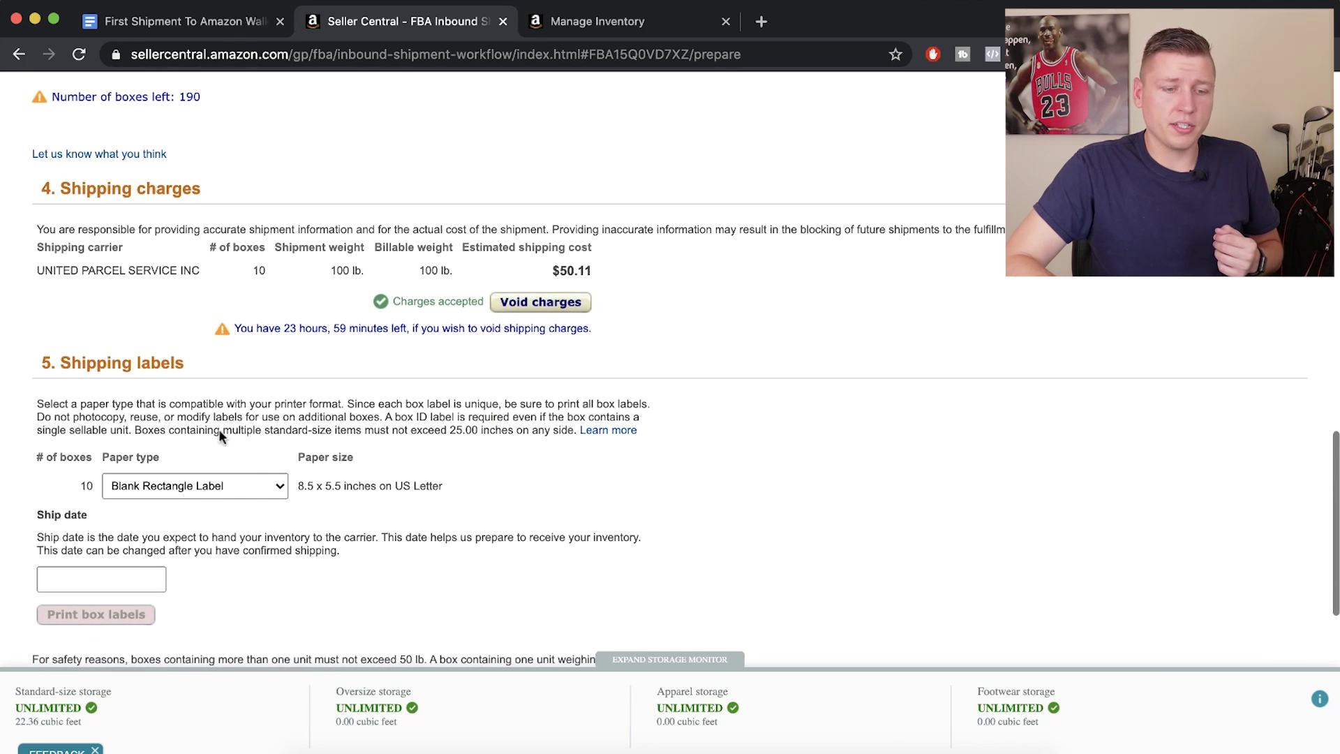
scroll(160, 422, down, 1)
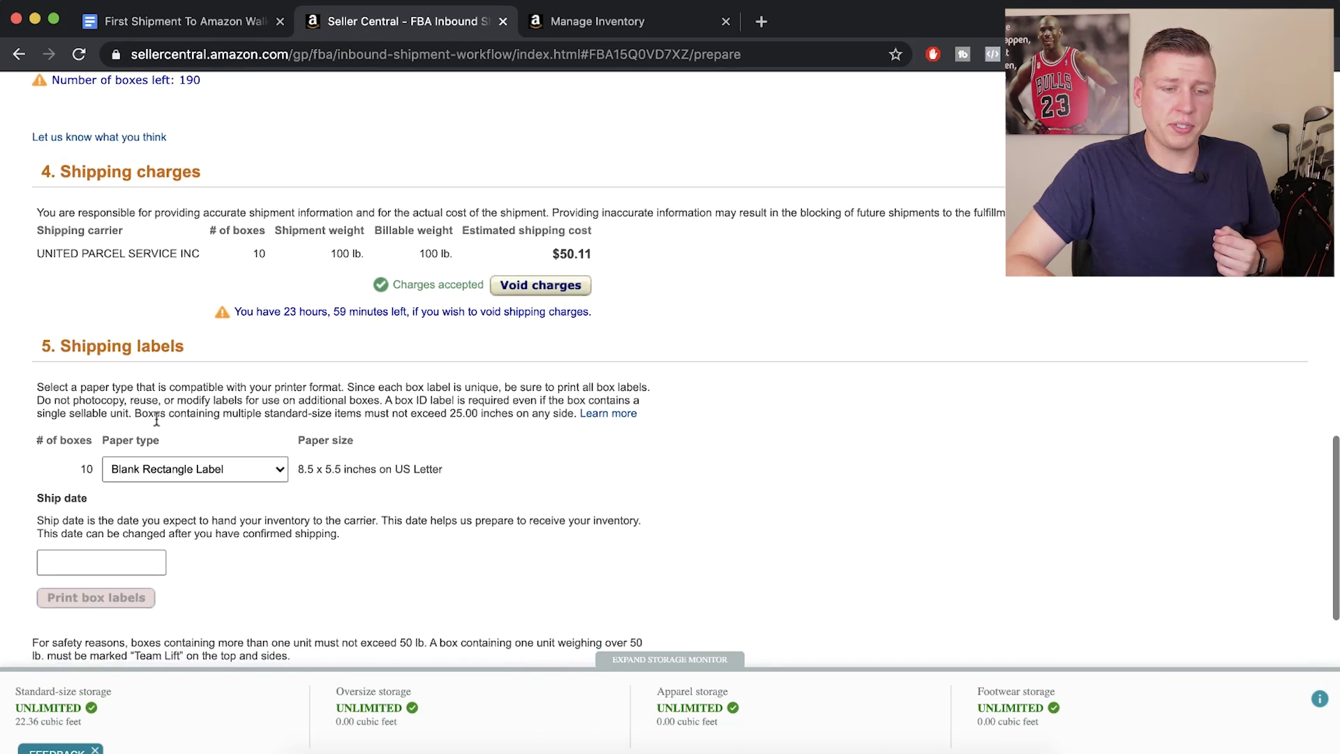
scroll(176, 471, down, 1)
click(155, 461)
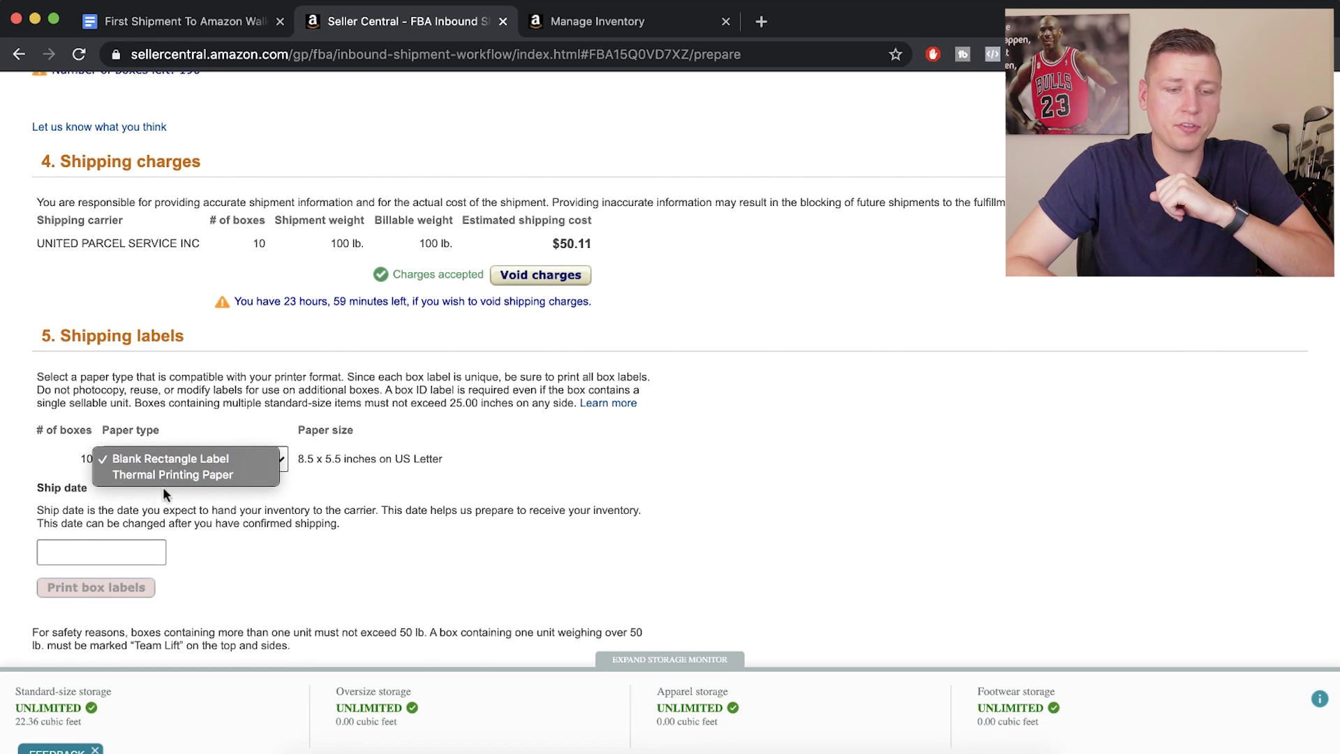
click(197, 429)
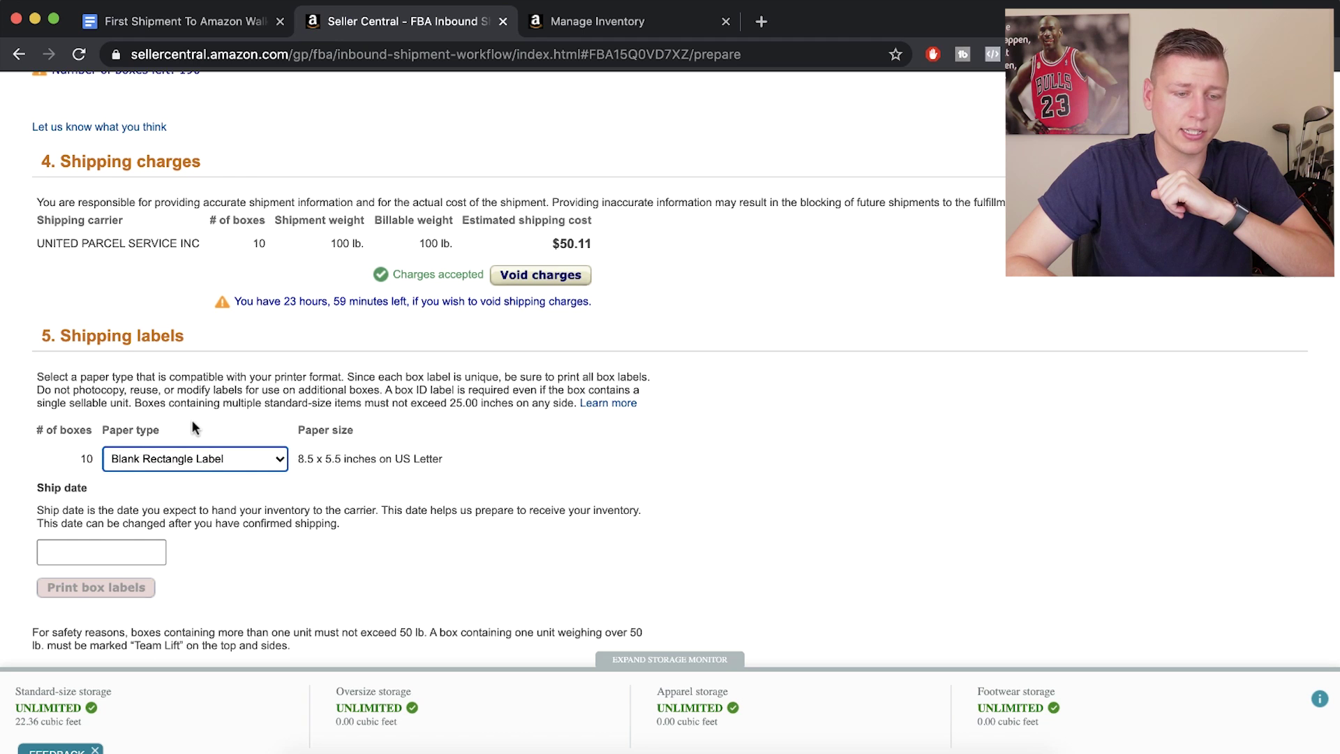
scroll(192, 420, down, 3)
click(98, 483)
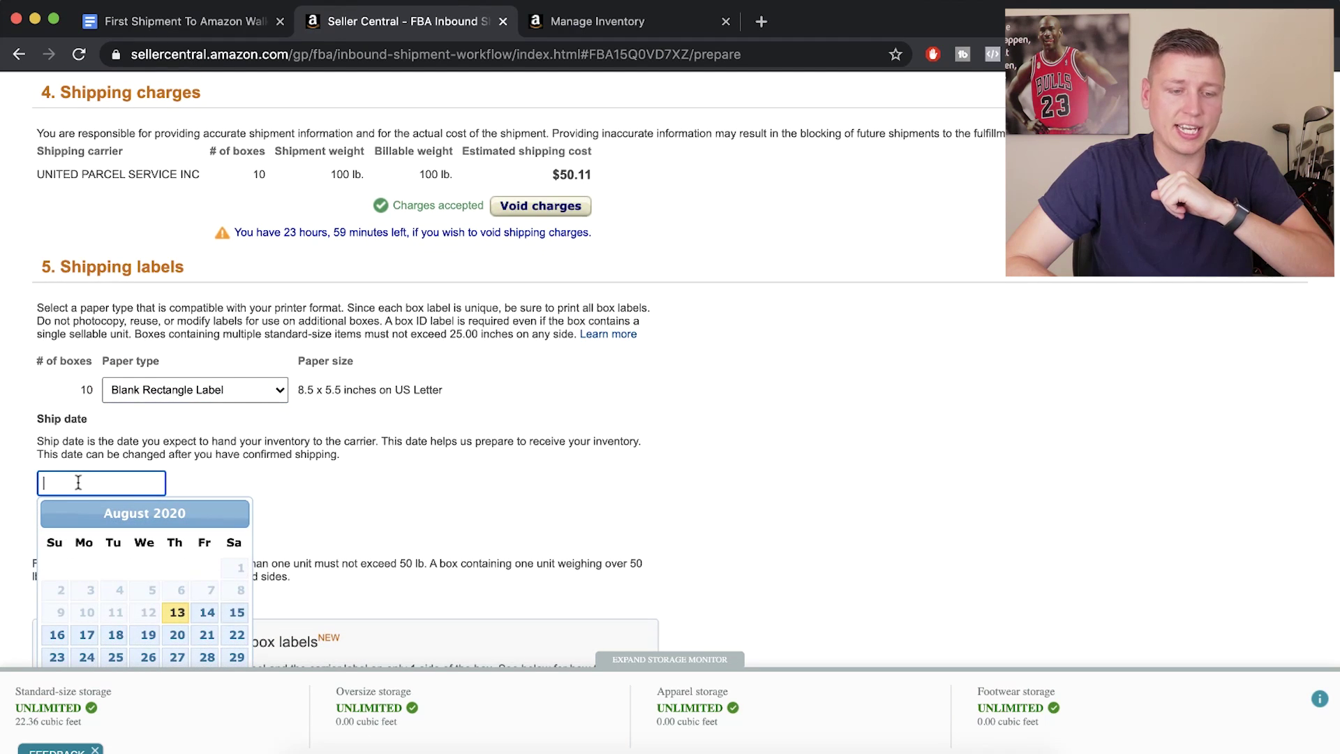
scroll(164, 555, down, 2)
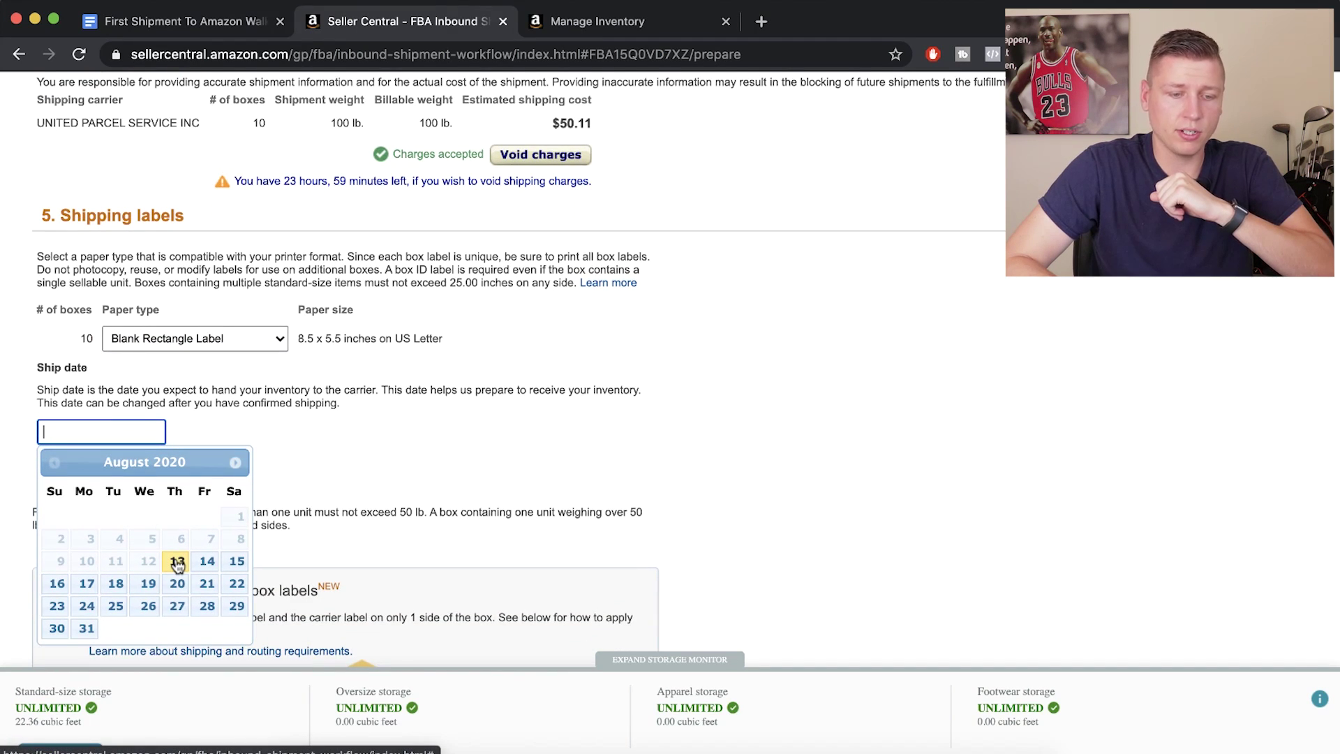
click(177, 562)
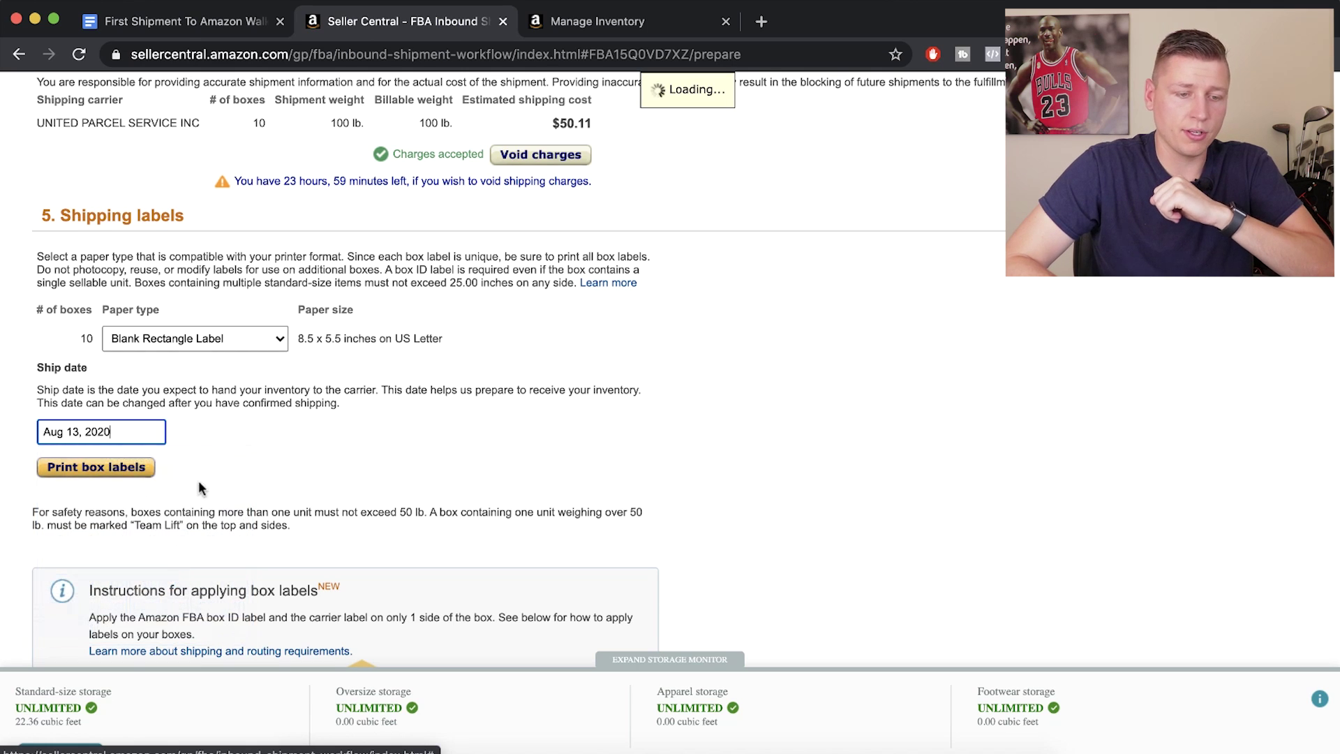
scroll(105, 461, down, 1)
Step: Print the 10-page box-label PDF, review its FBA and UPS labels, and return to the FBA Inbound Shipment tab
click(95, 453)
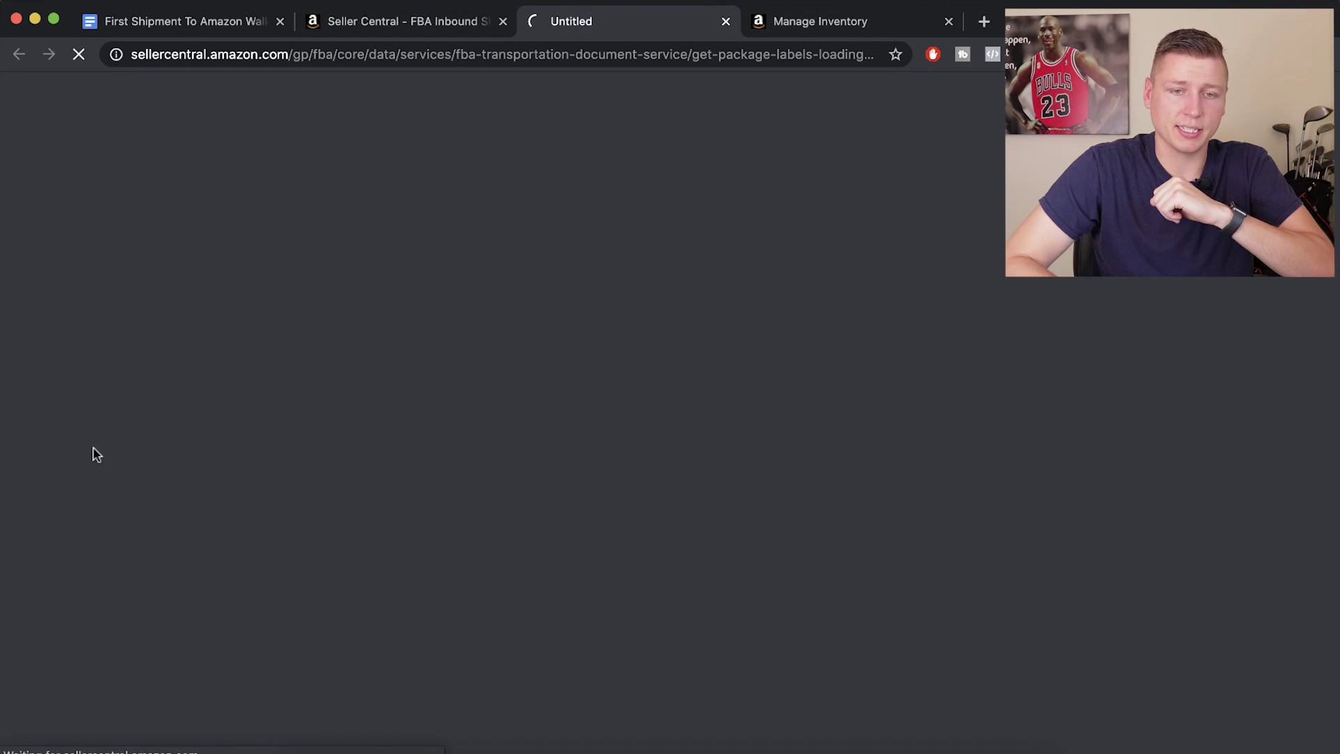
scroll(442, 591, down, 3)
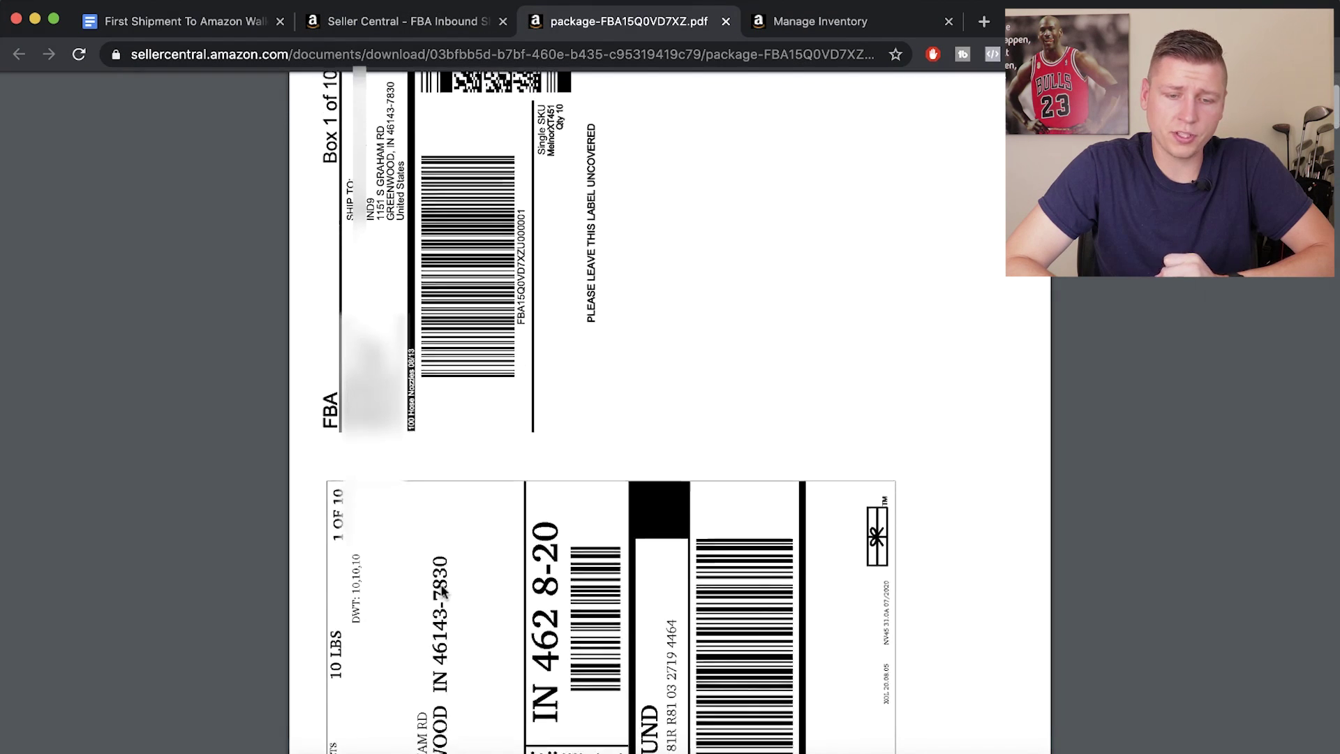
scroll(380, 242, up, 2)
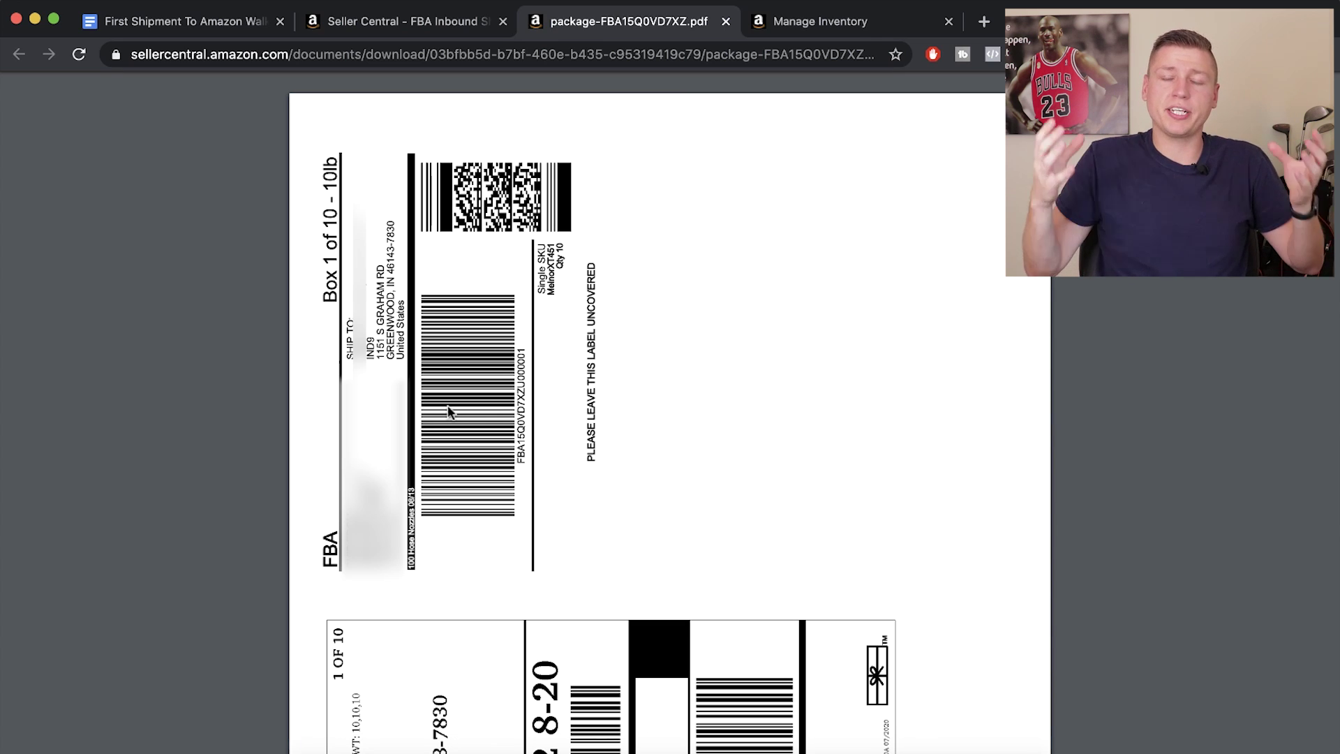
scroll(503, 424, down, 4)
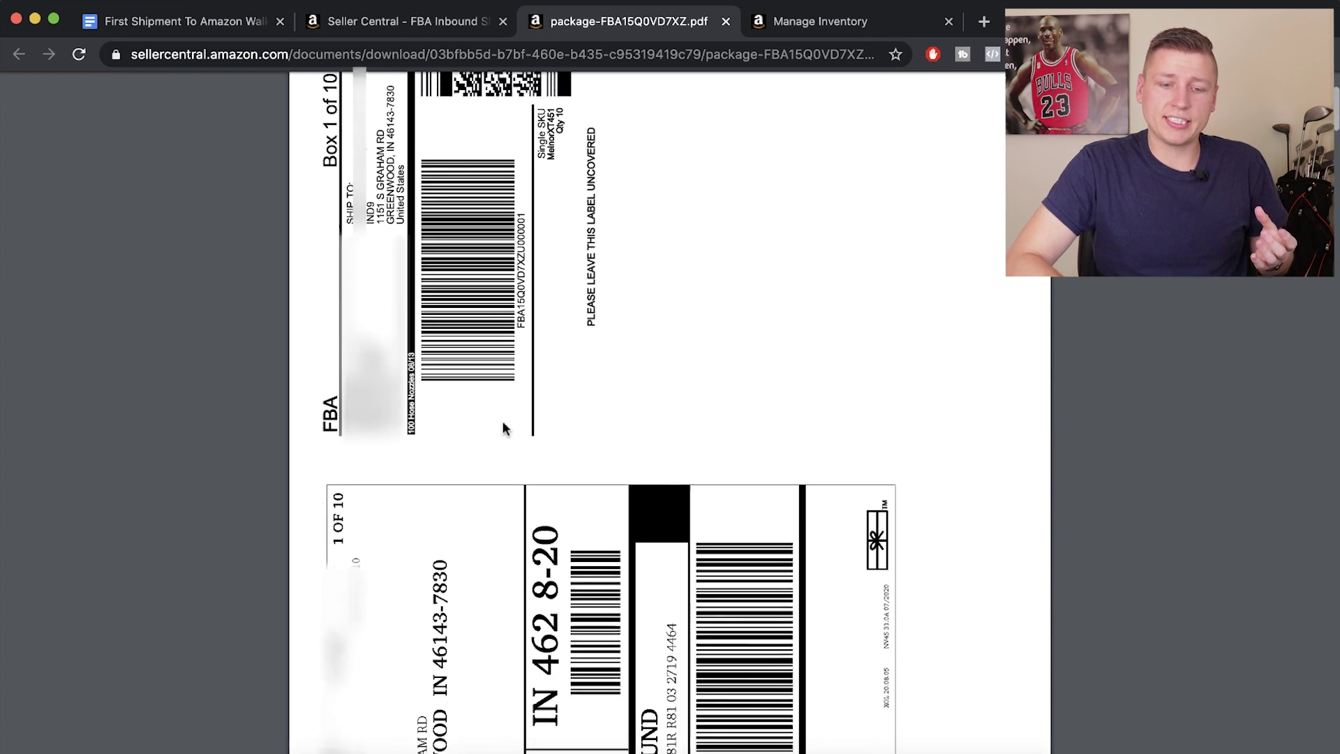
scroll(503, 426, down, 2)
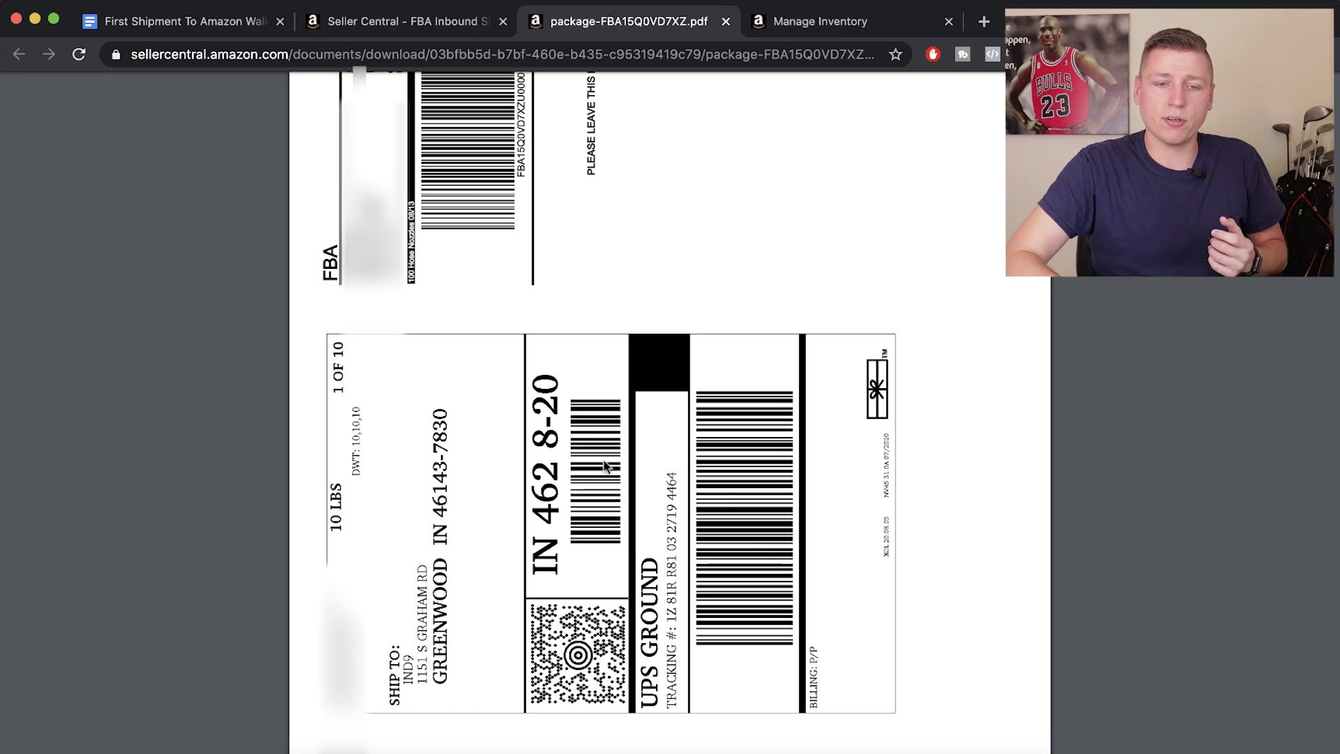
scroll(605, 467, up, 5)
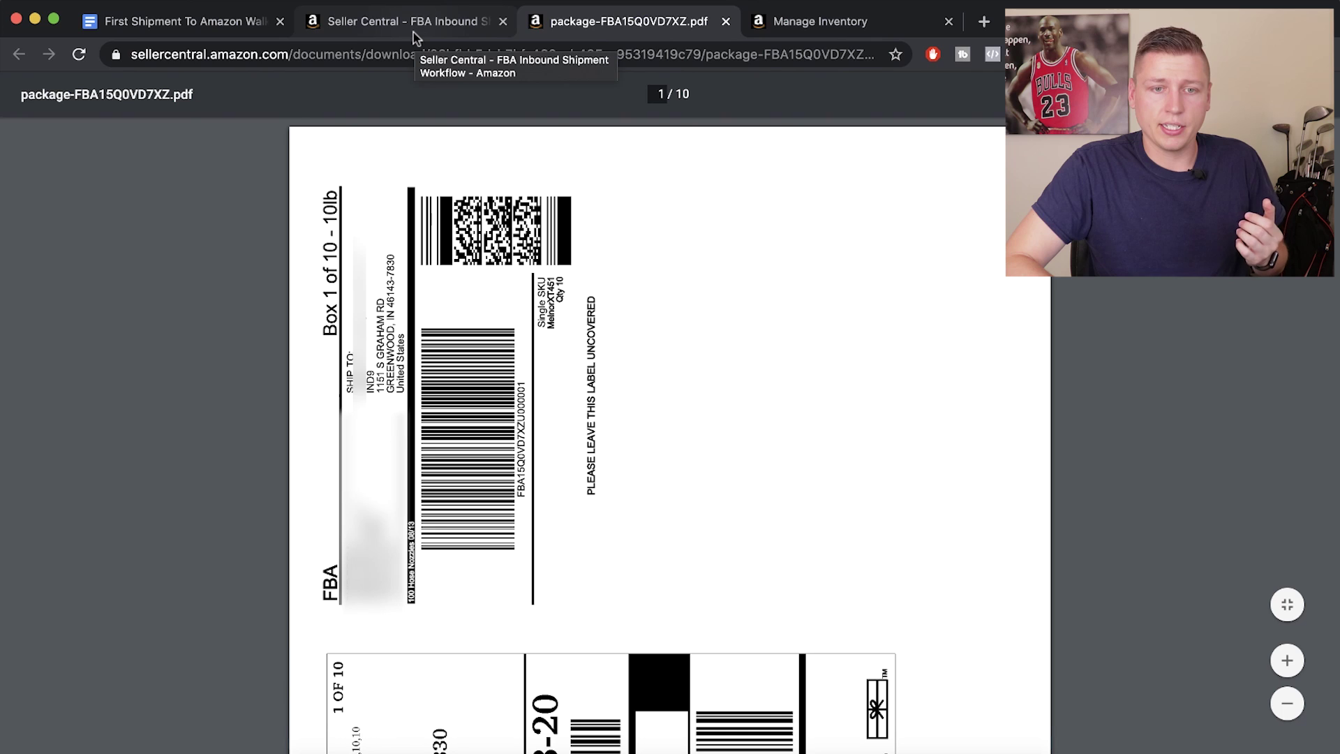
scroll(403, 412, down, 2)
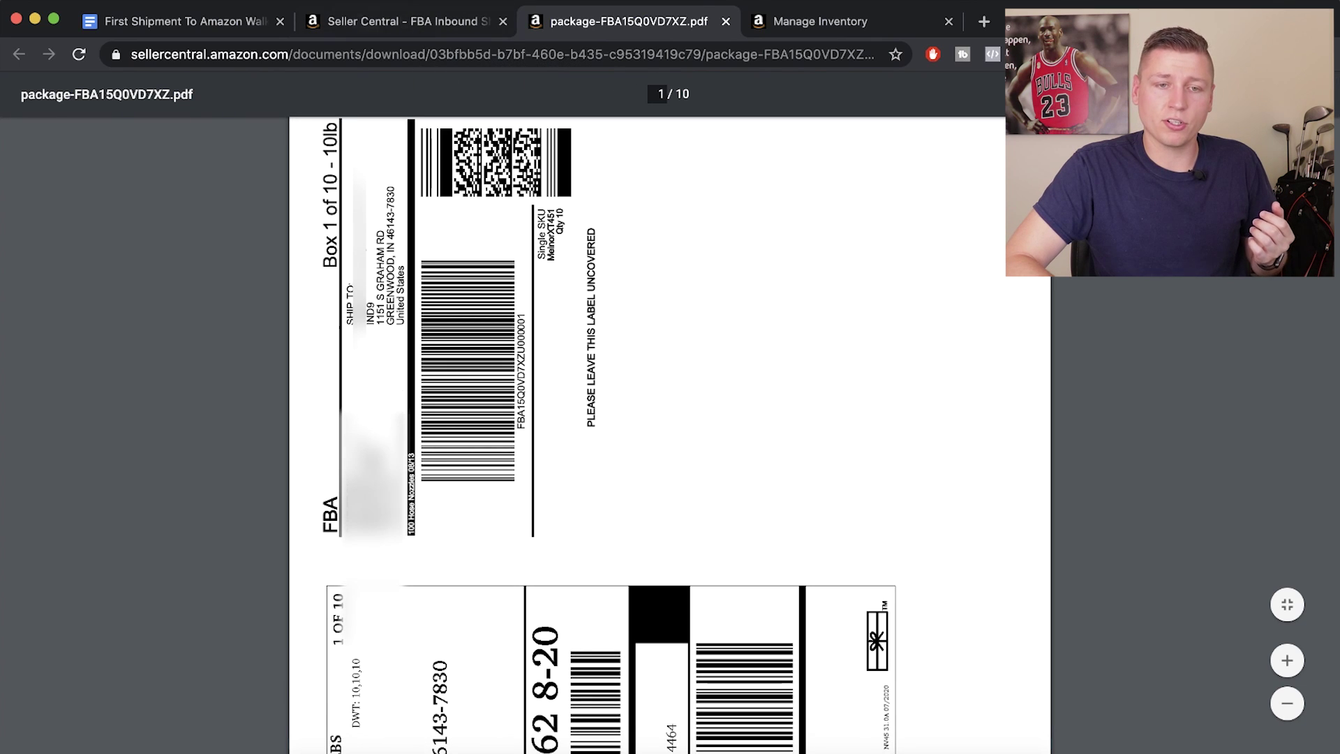
click(371, 27)
scroll(415, 300, down, 5)
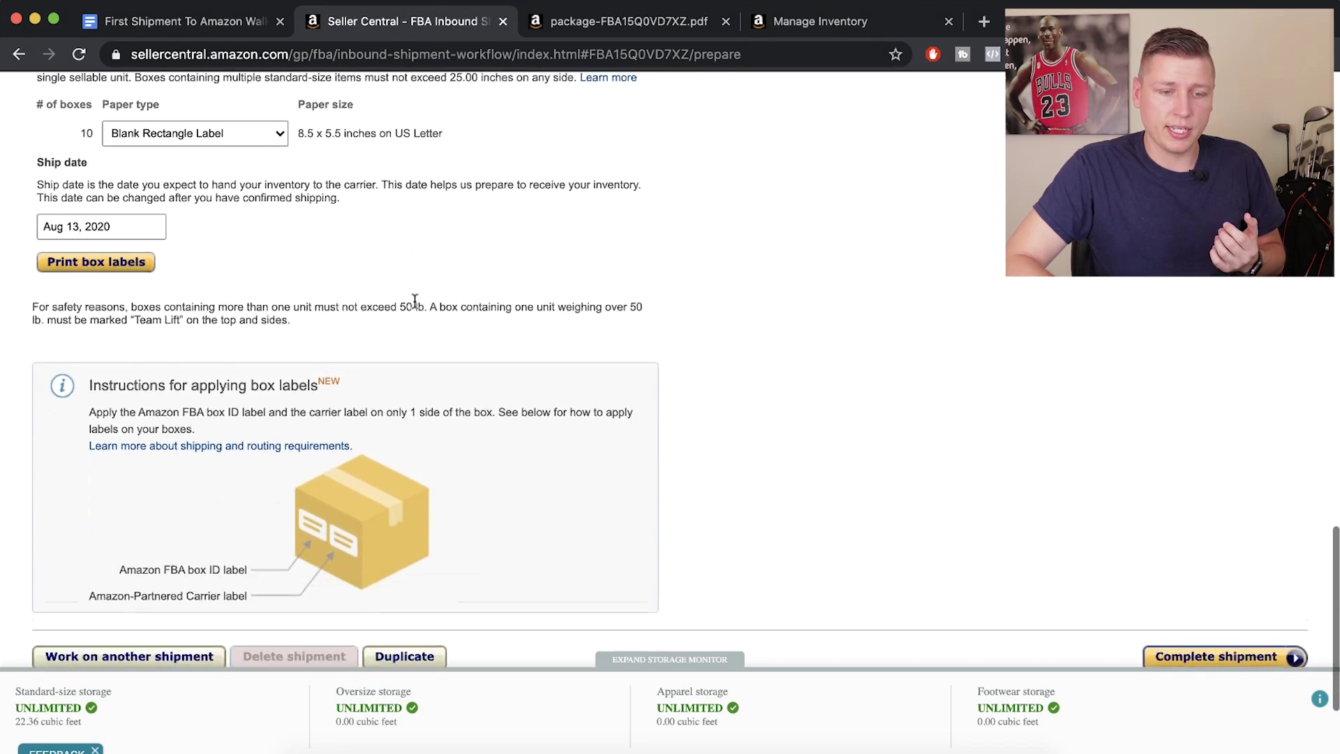
Step: Complete the shipment and check each box's UPS tracking number showing SHIPPED
click(1205, 490)
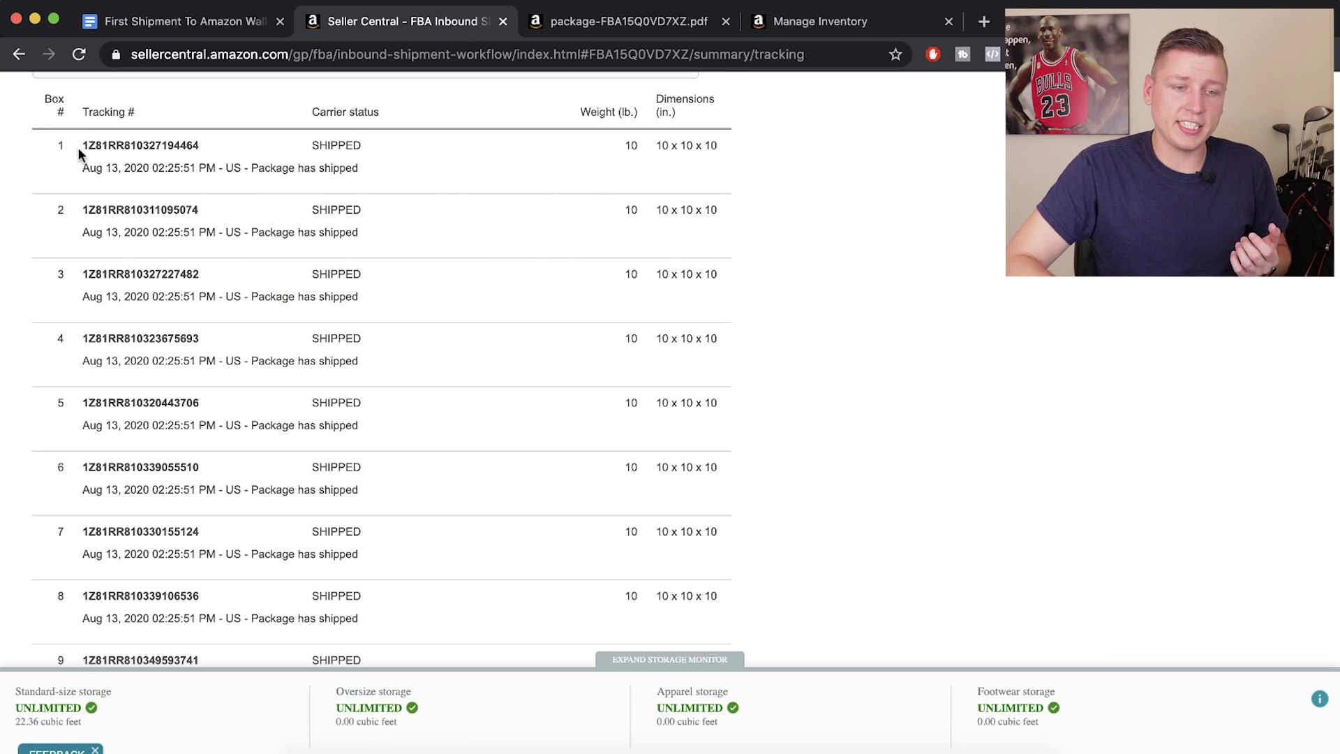
drag(79, 147, 295, 145)
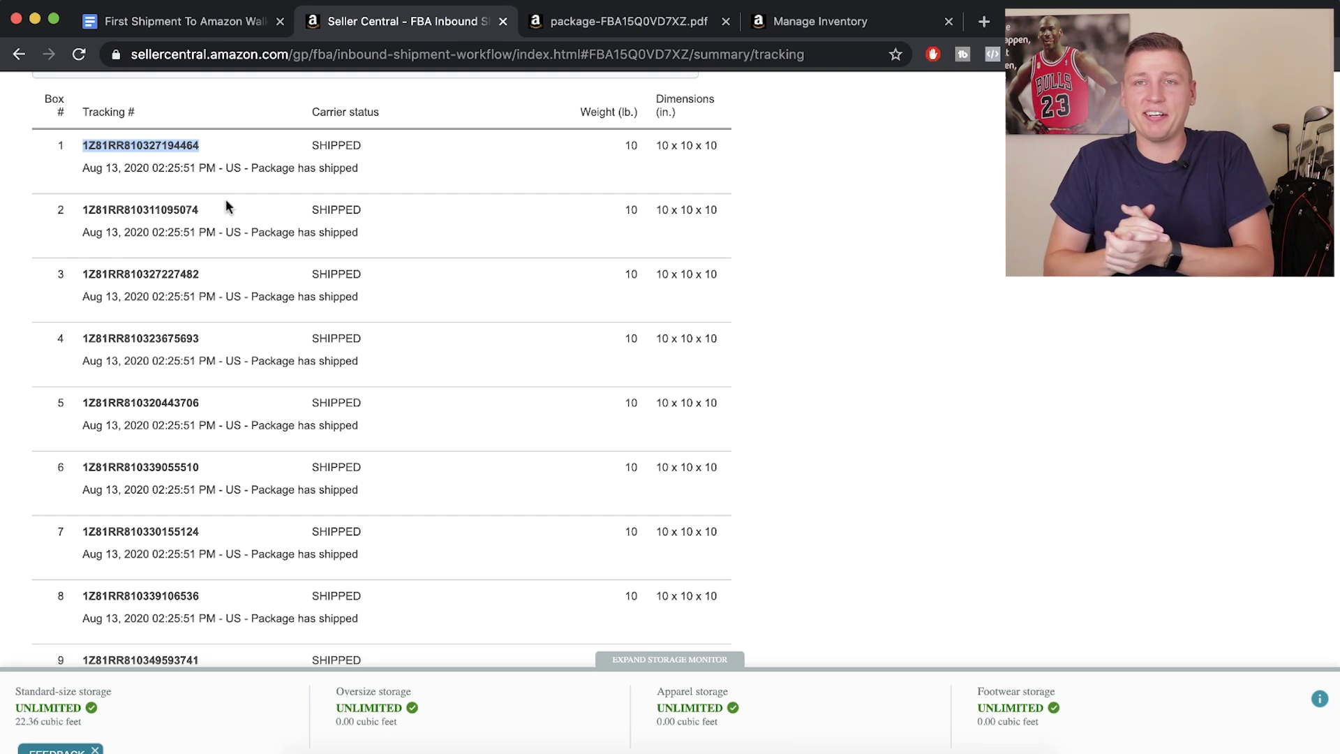
scroll(312, 625, up, 6)
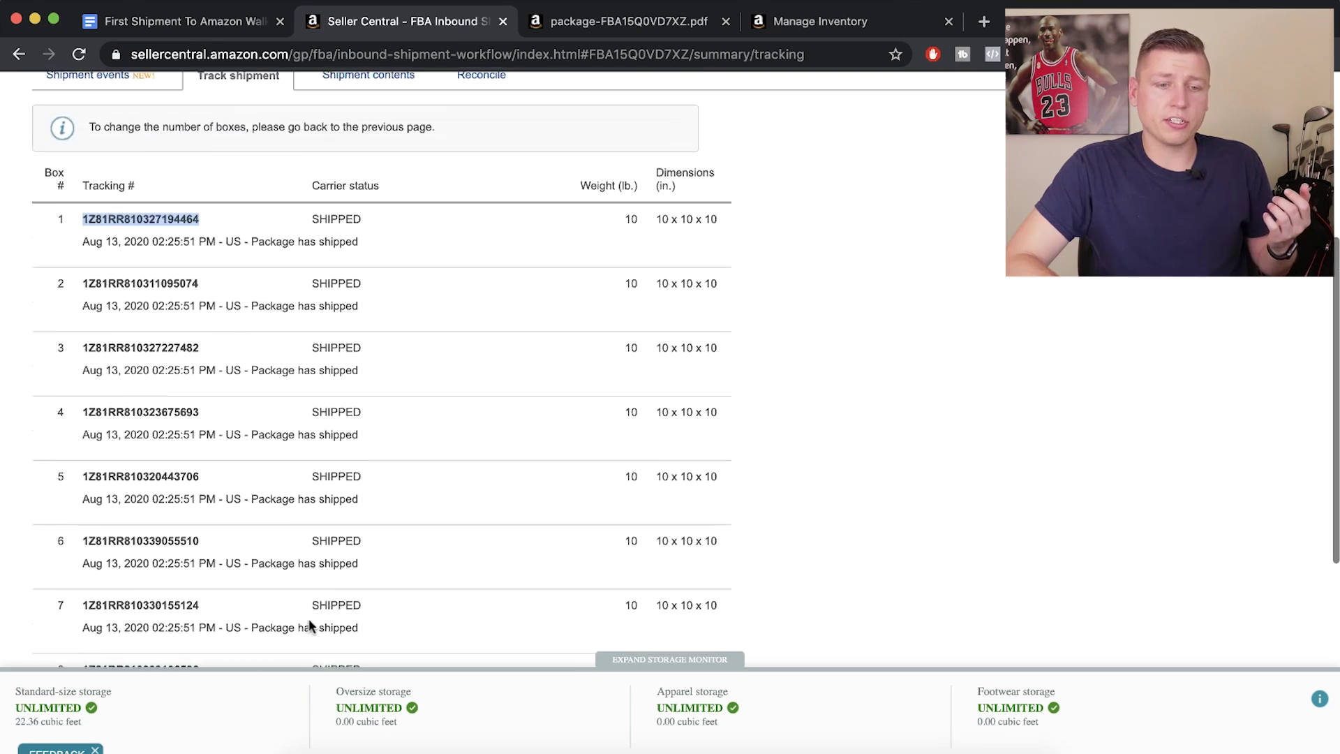
mouse_move(123, 106)
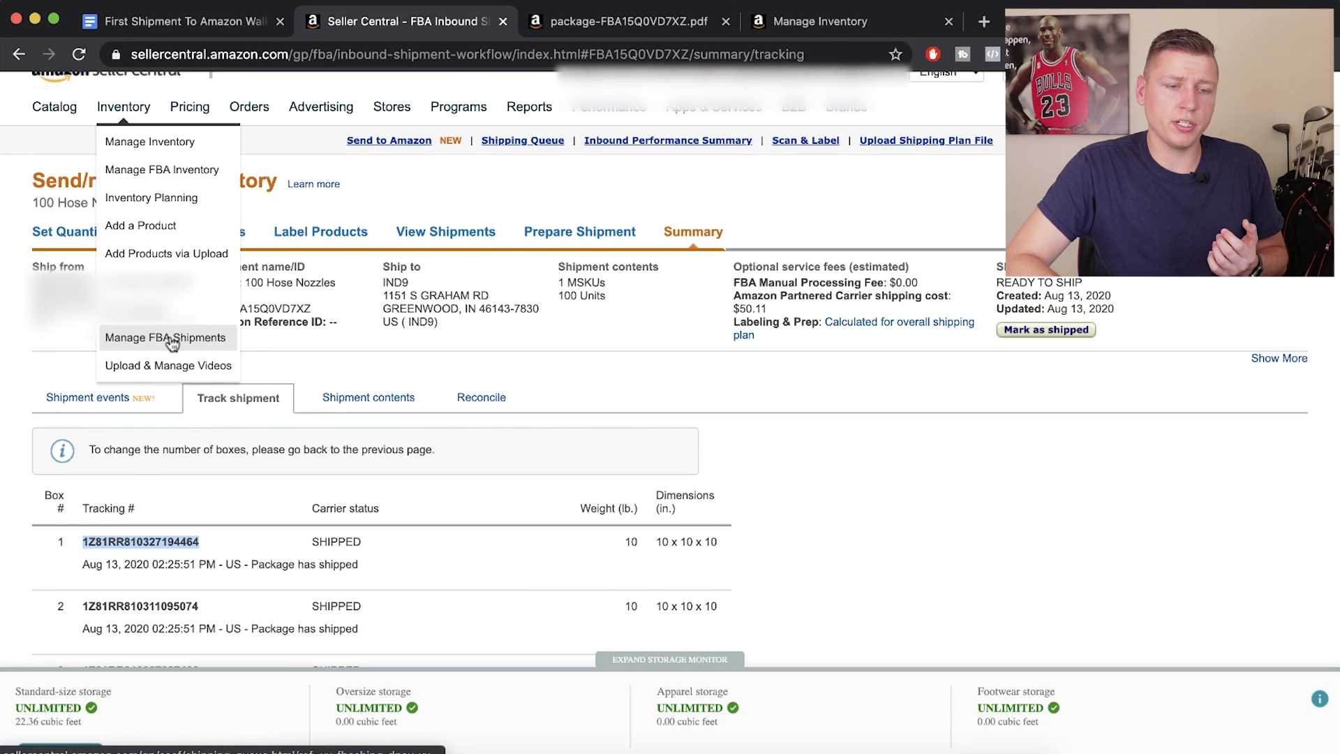
Step: Verify 100 Hose Nozzles 08/13 shows READY TO SHIP in Manage FBA Shipments, then open its summary
click(148, 344)
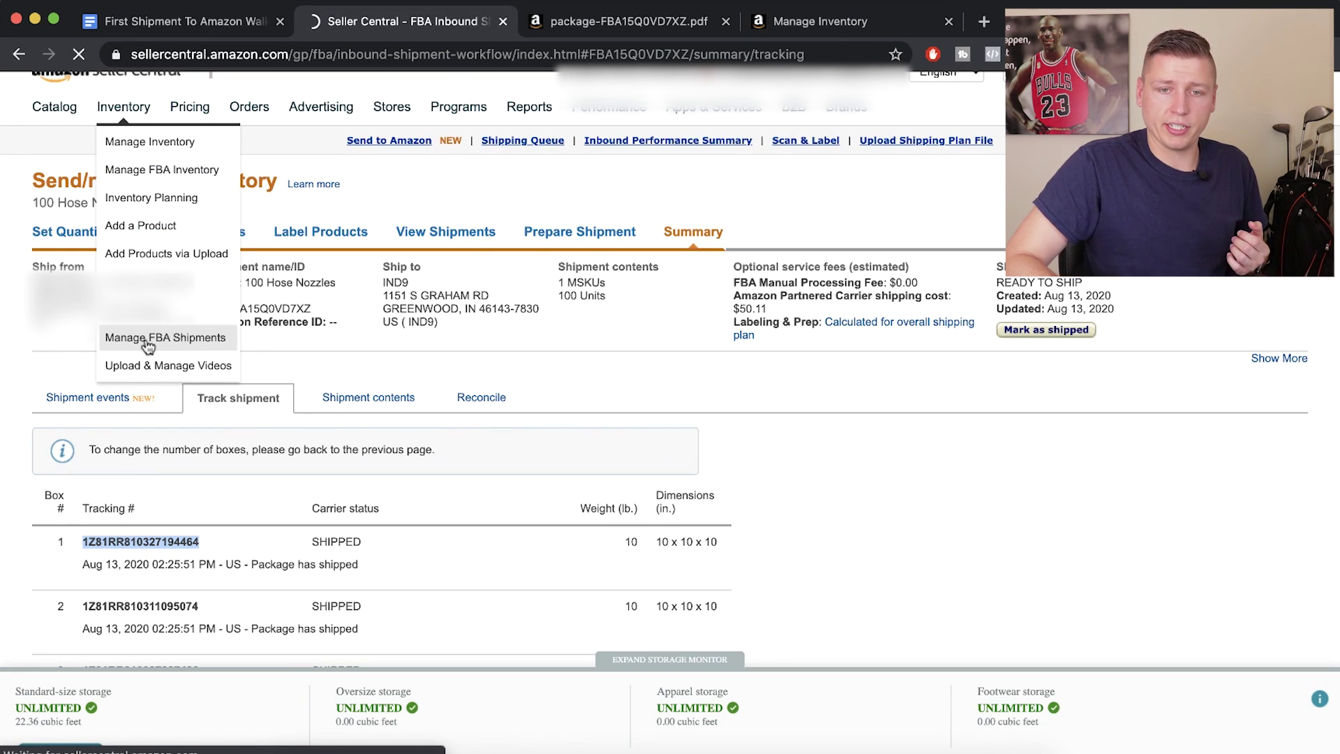
scroll(238, 380, down, 1)
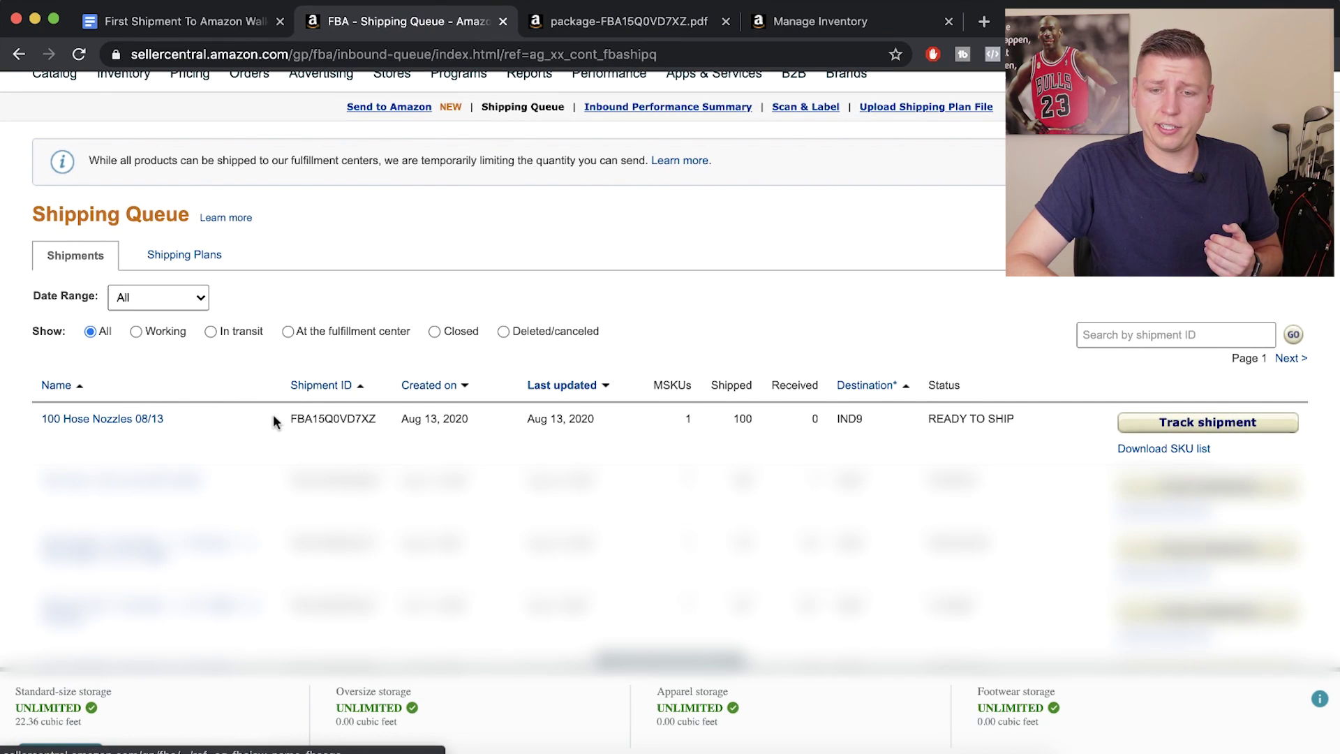
drag(927, 425, 1020, 423)
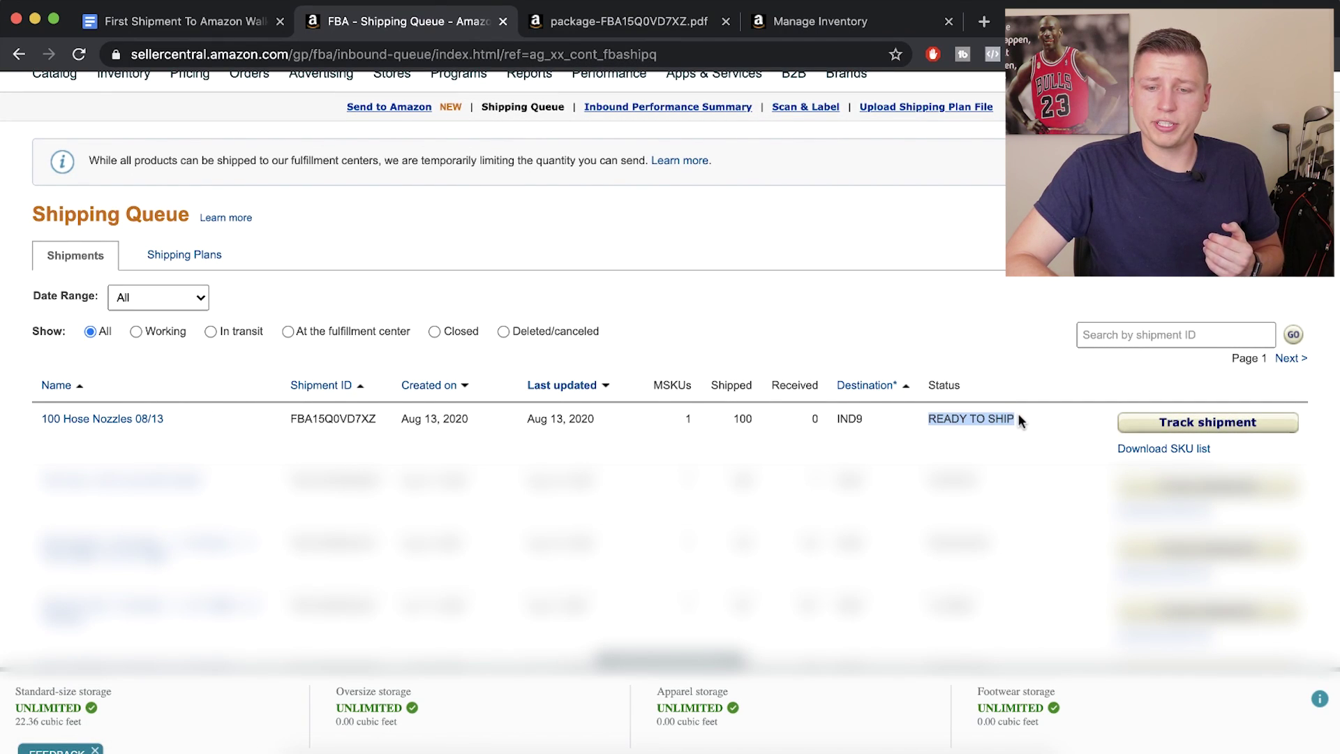
click(112, 422)
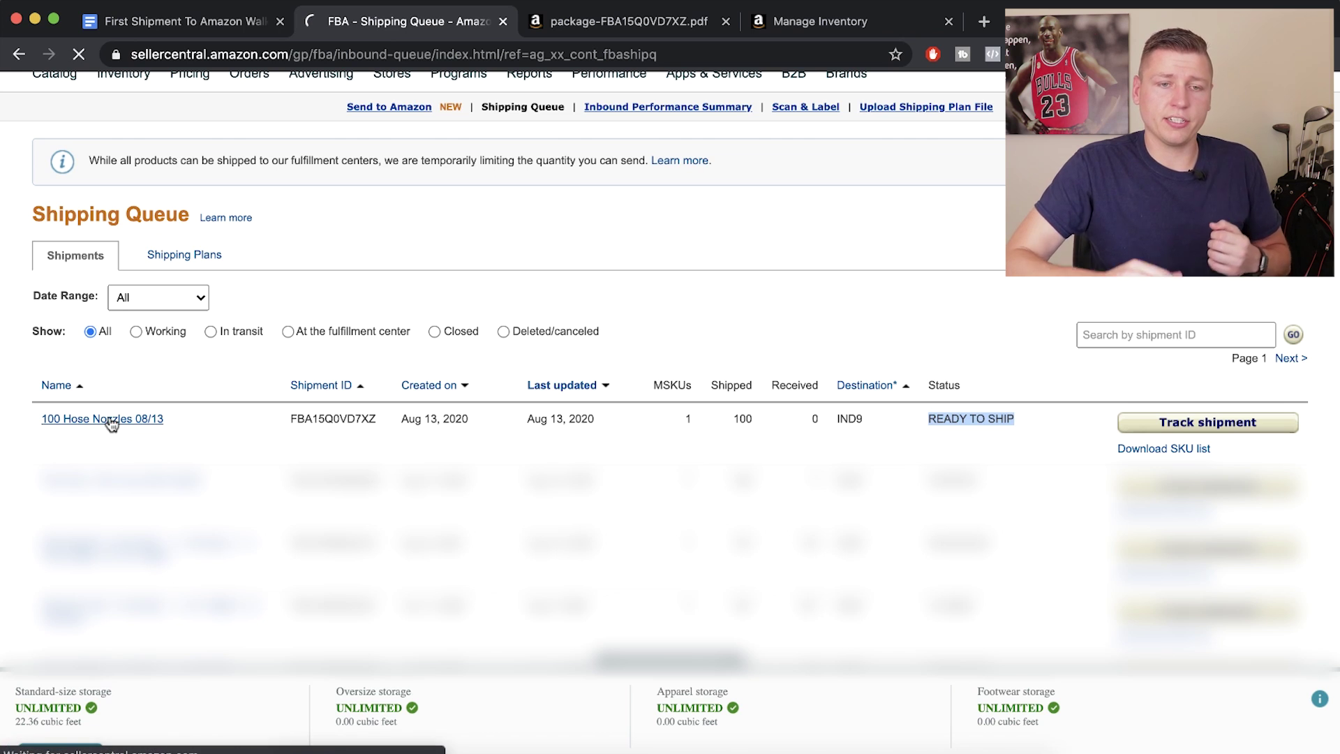